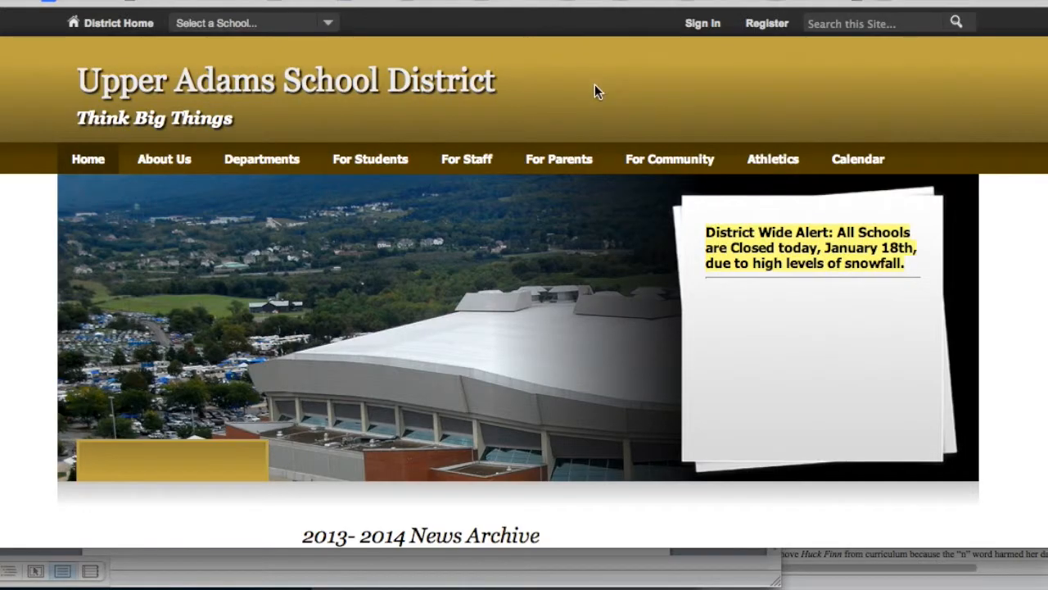
Sign in through the top-bar Sign In form with the sample account's user name and password
click(719, 31)
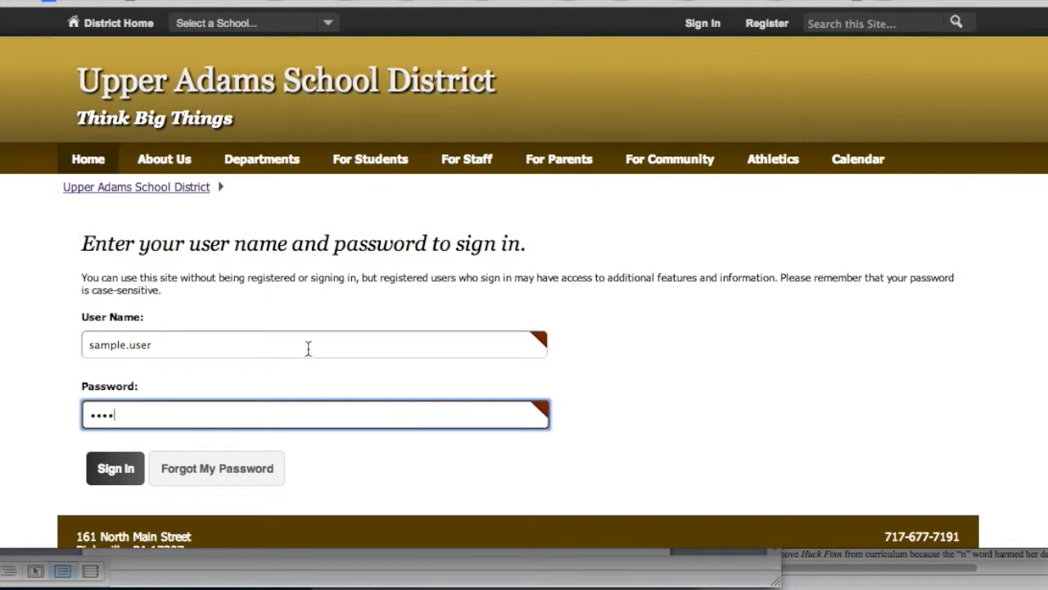
click(115, 469)
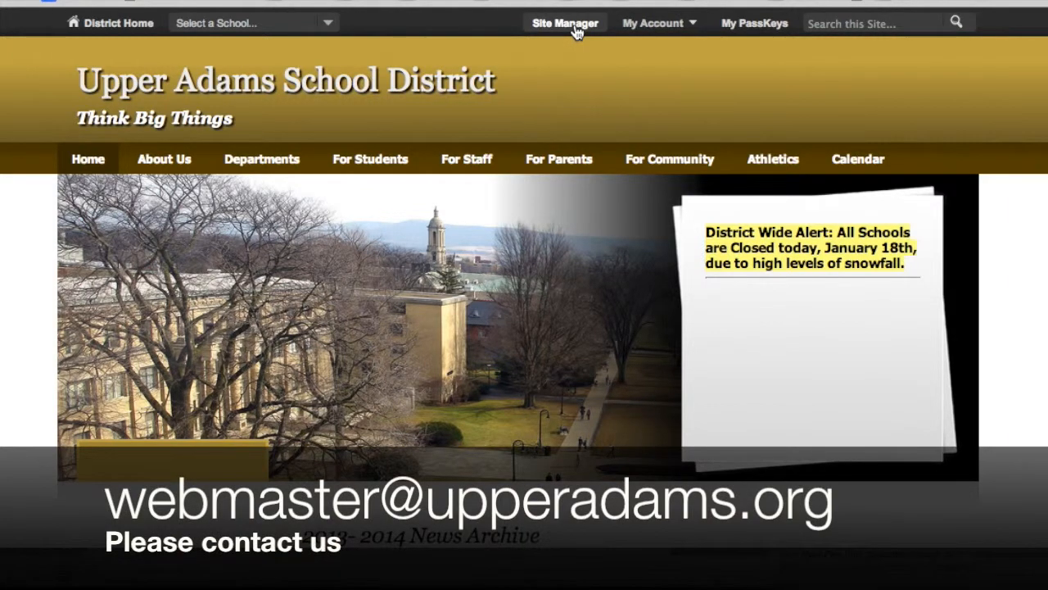
Open Site Manager and review the teacher section's pages: Welcome, About the Teacher and Calendar
click(575, 27)
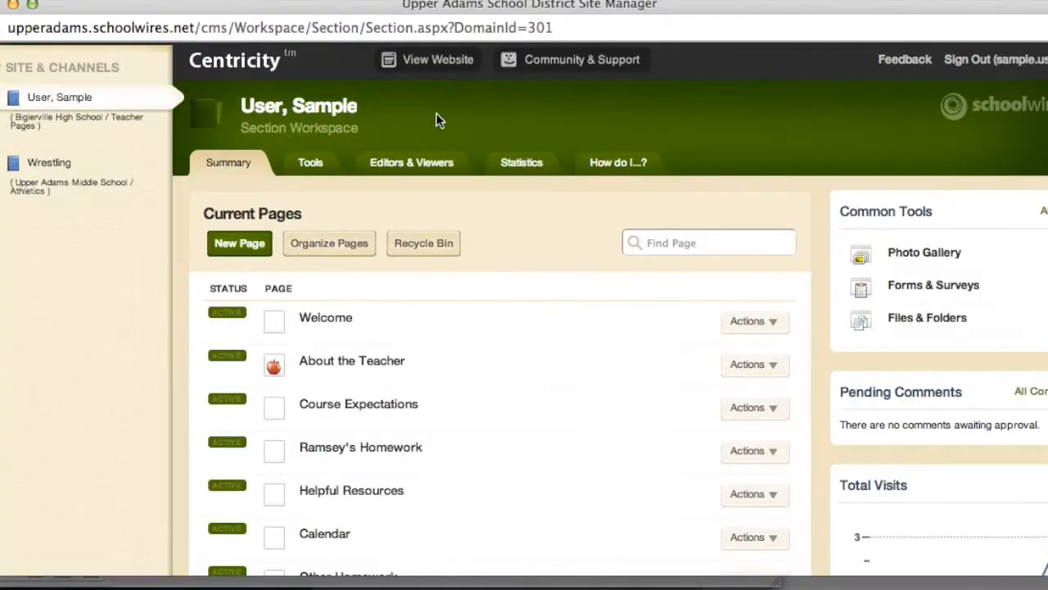
click(434, 59)
scroll(630, 326, right, 1)
scroll(630, 326, up, 1)
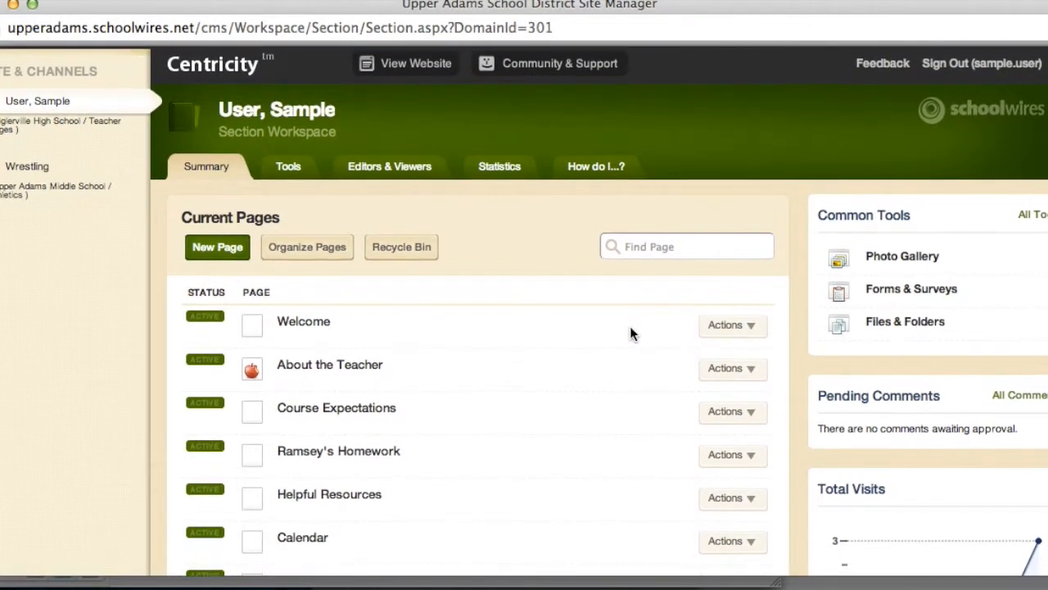
scroll(630, 332, down, 1)
scroll(630, 331, left, 1)
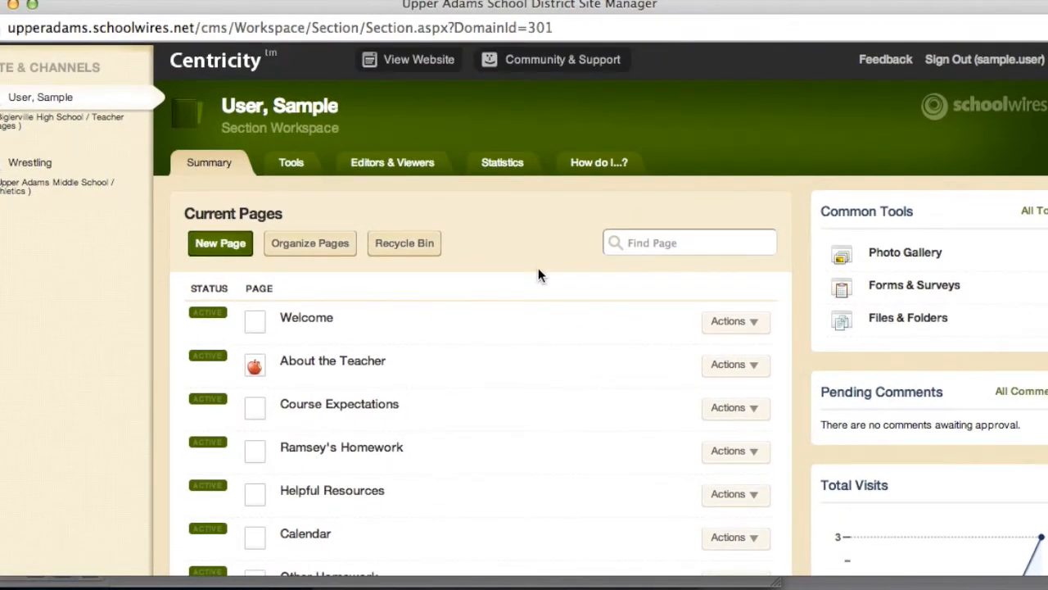
scroll(559, 423, left, 1)
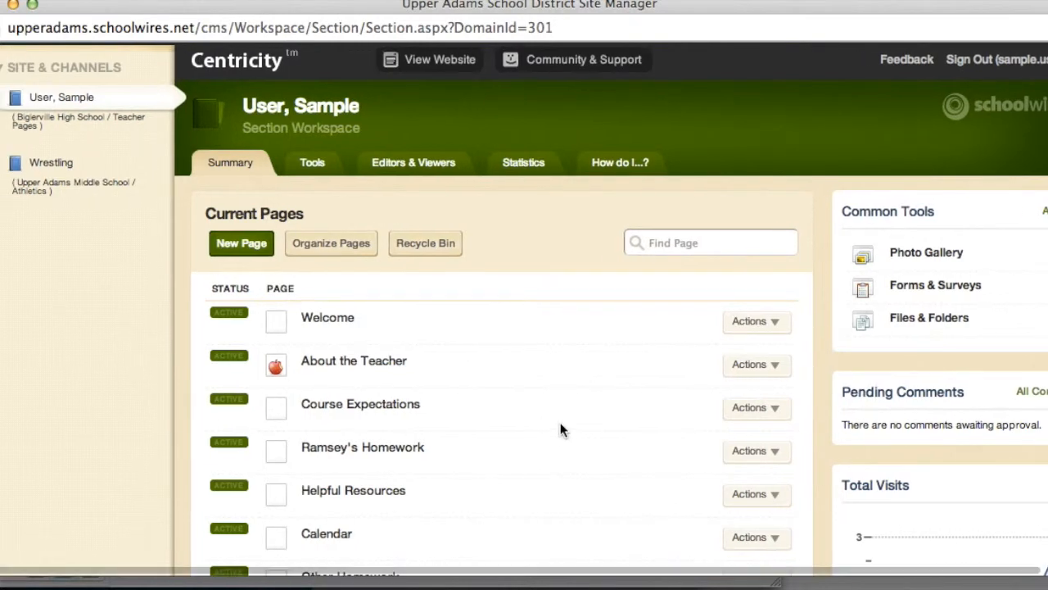
scroll(561, 424, down, 2)
scroll(561, 423, up, 2)
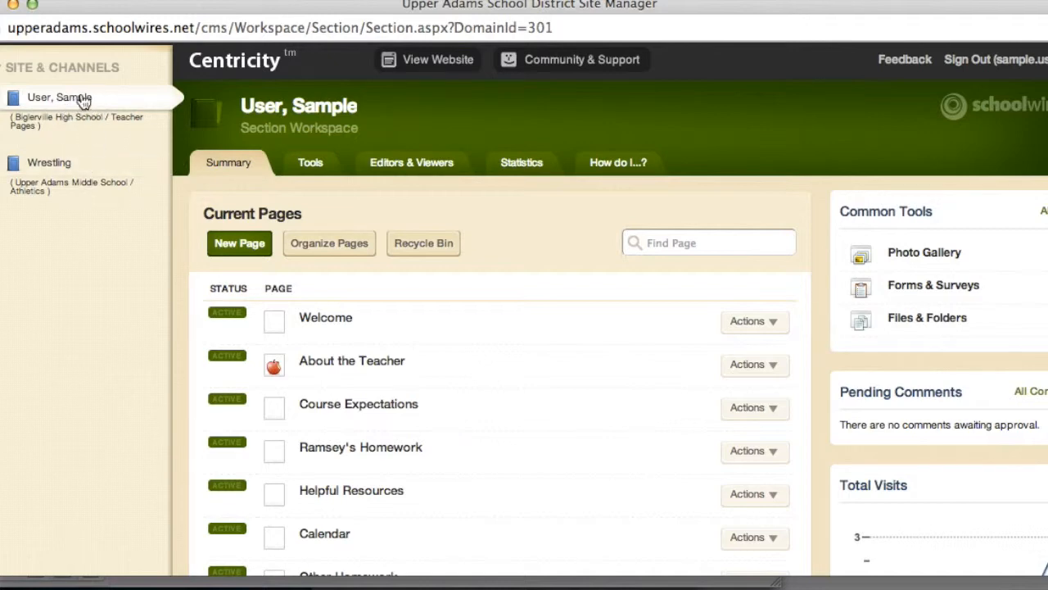
Switch to the Wrestling section and open its Home Page with Flex Editor, Announcements and Upcoming Events apps
click(72, 164)
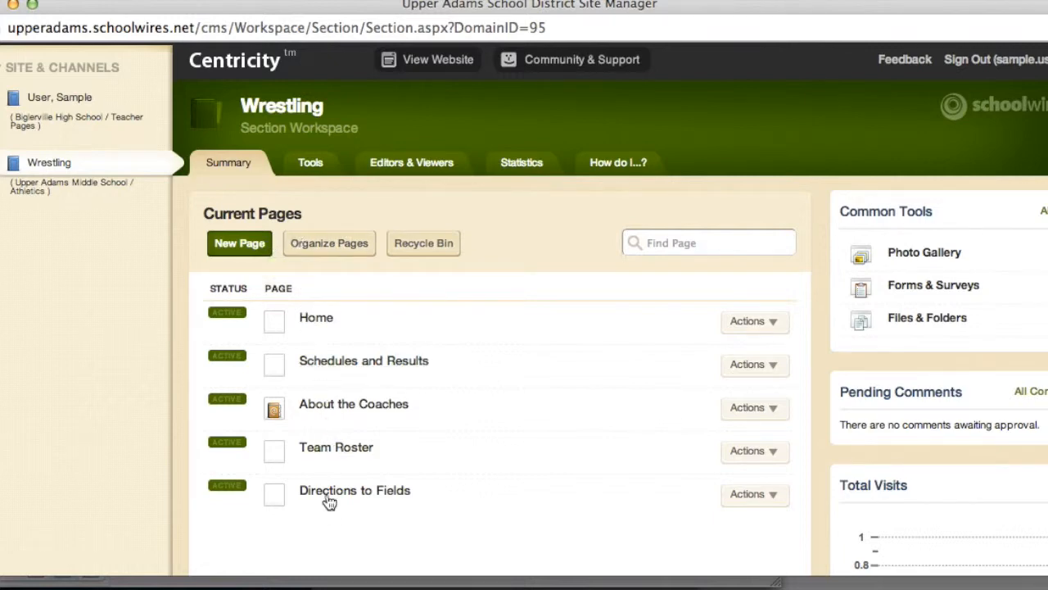
click(313, 325)
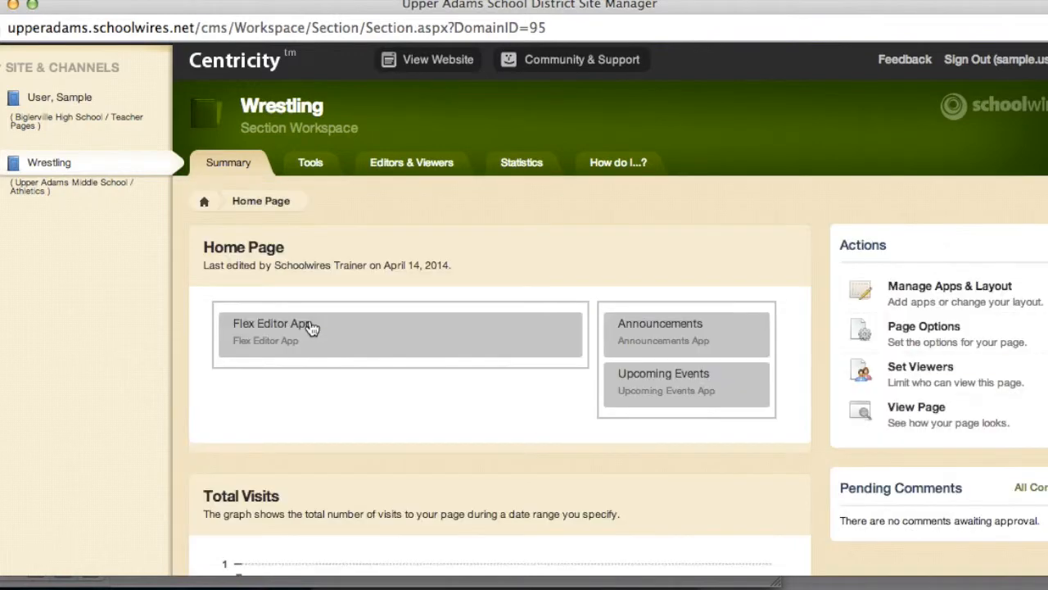
scroll(434, 430, down, 3)
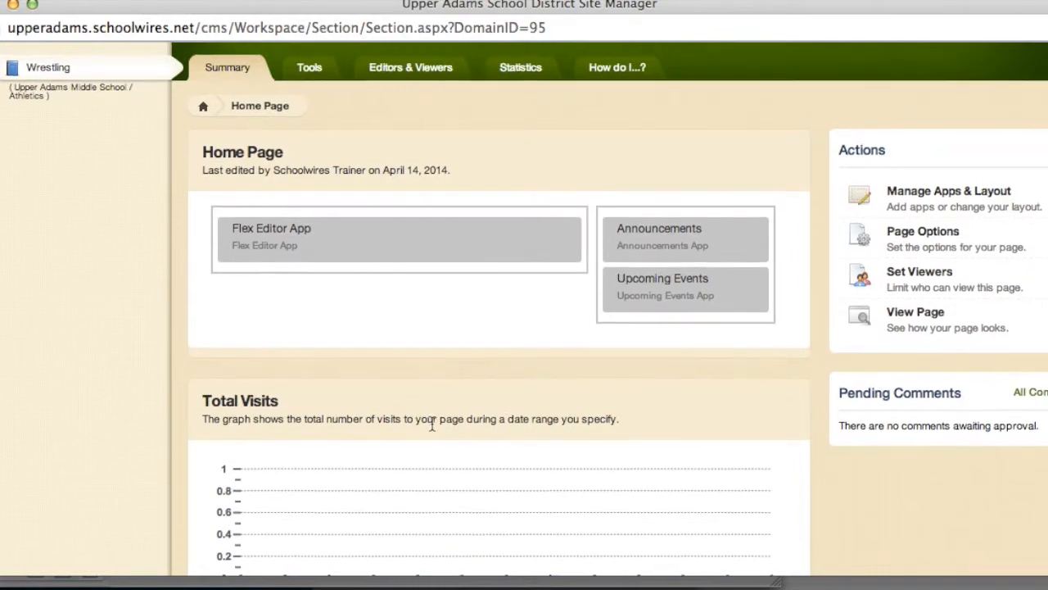
scroll(434, 426, up, 3)
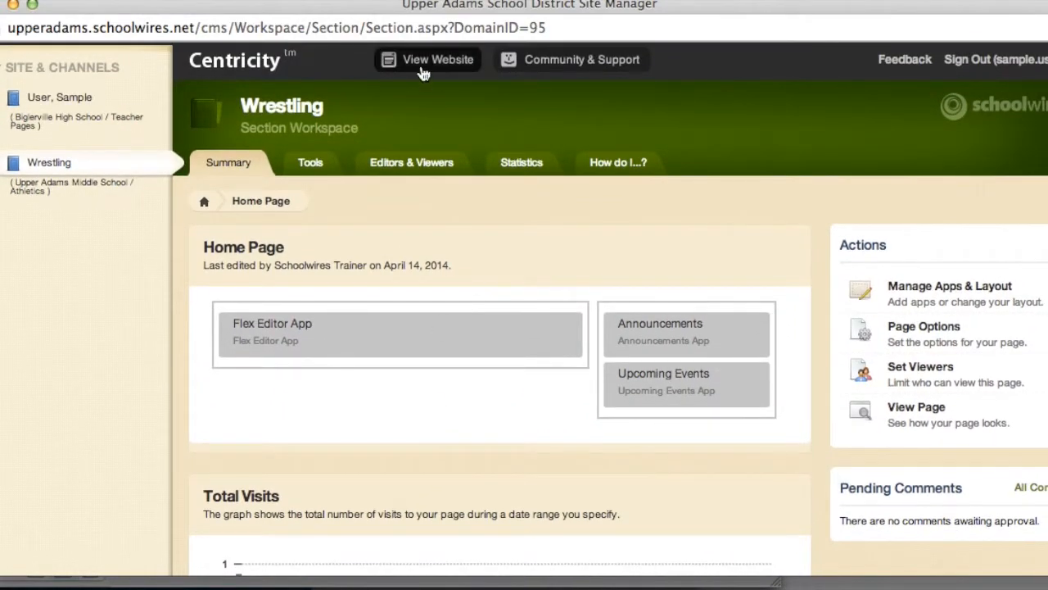
click(423, 72)
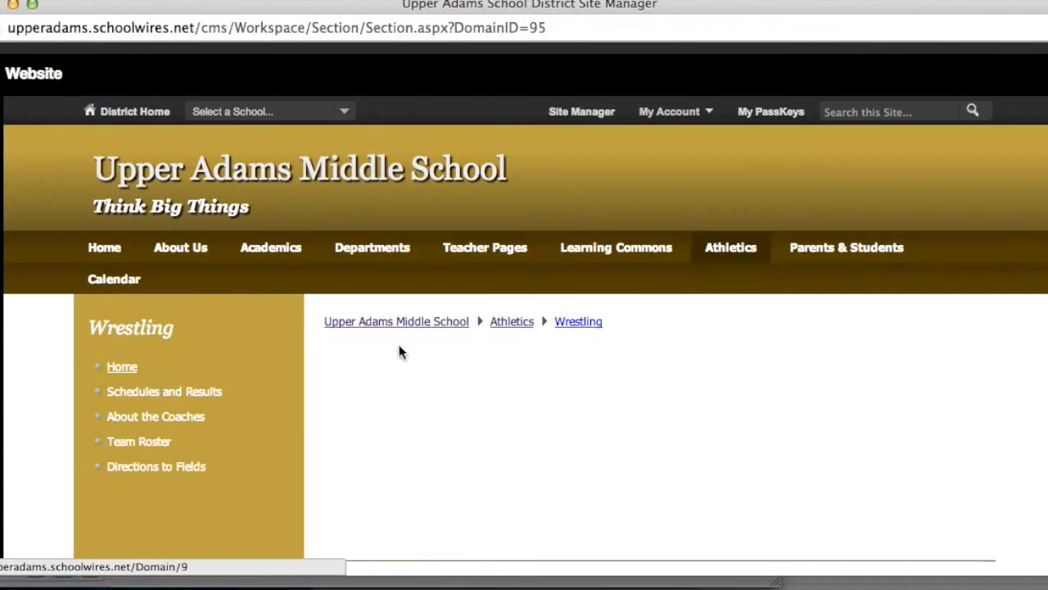
scroll(456, 388, down, 3)
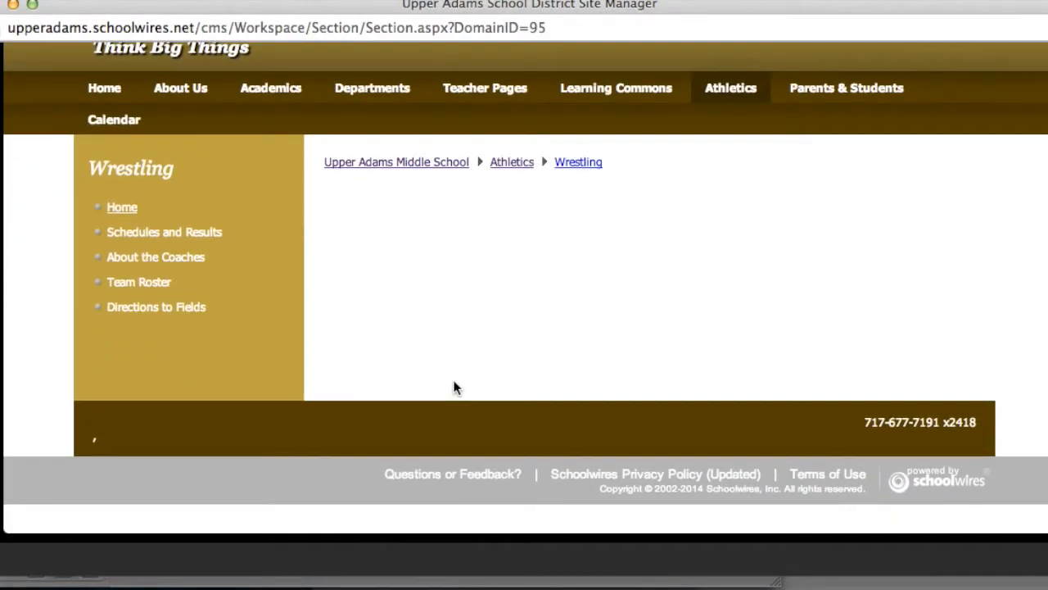
scroll(569, 247, up, 3)
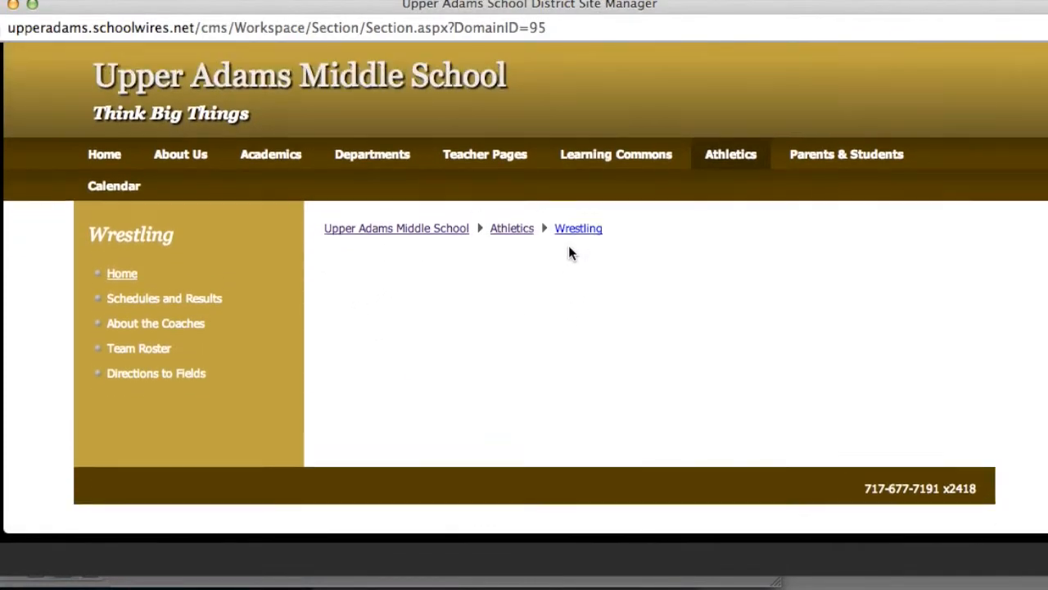
scroll(569, 251, up, 1)
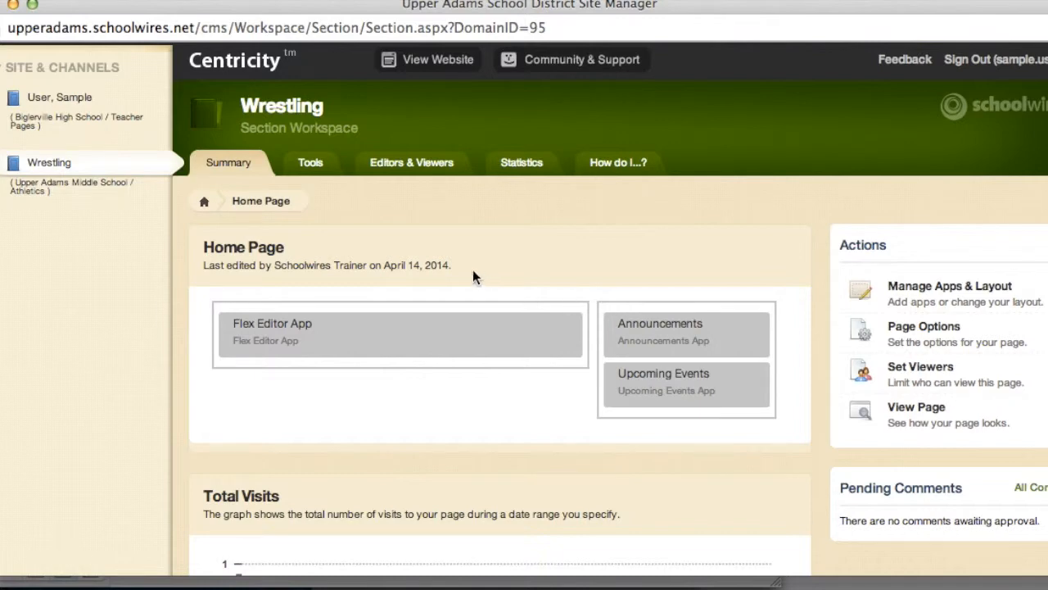
Write the 'Junior High Wrestling' heading and welcome paragraph ending 'Go Canners!' in the Flex Editor
click(438, 330)
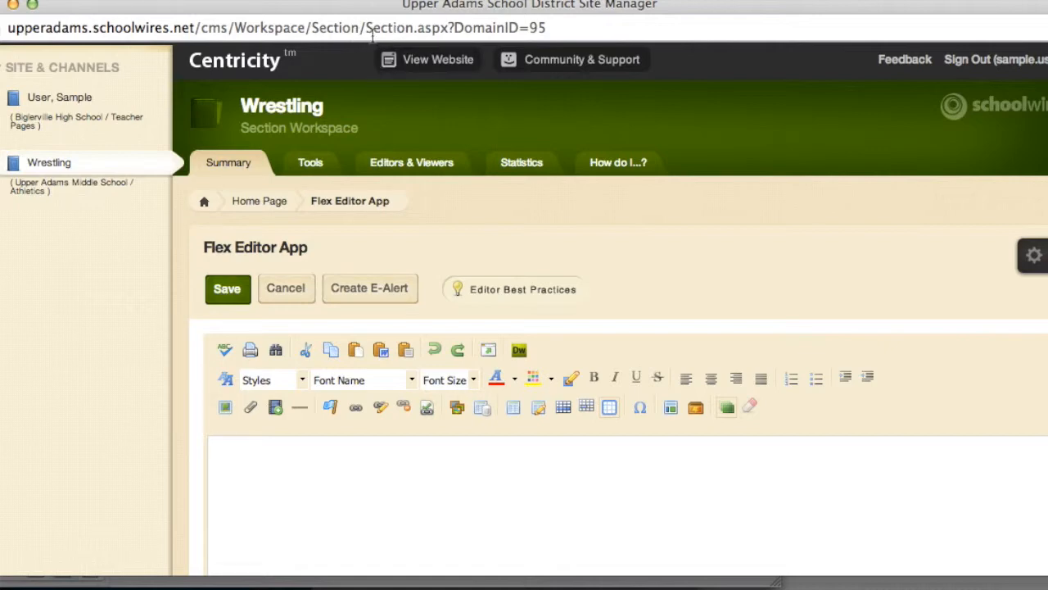
scroll(425, 148, down, 5)
scroll(422, 164, down, 1)
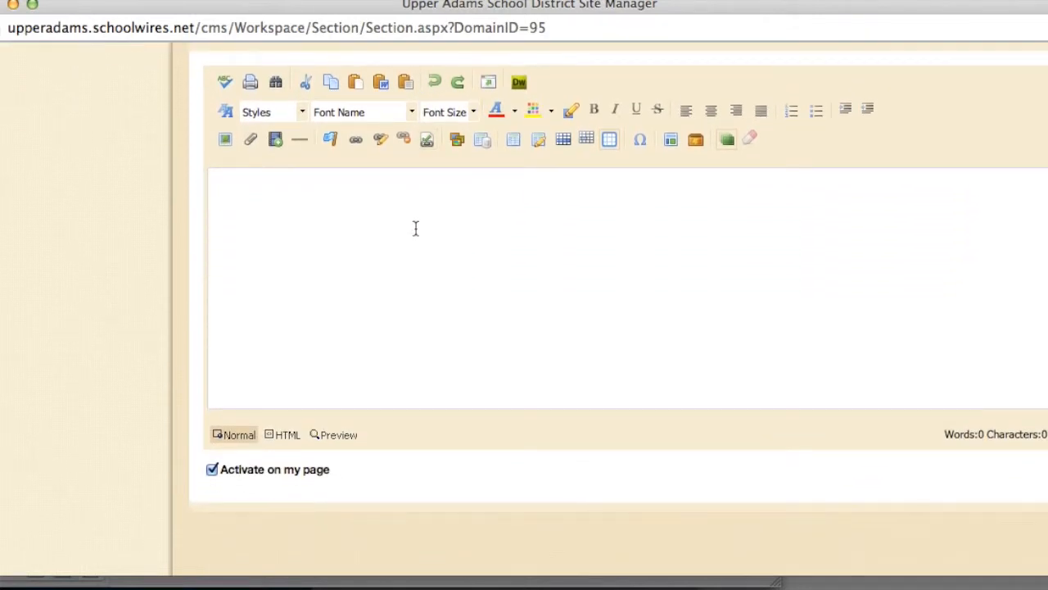
text(Junior High Wrestling)
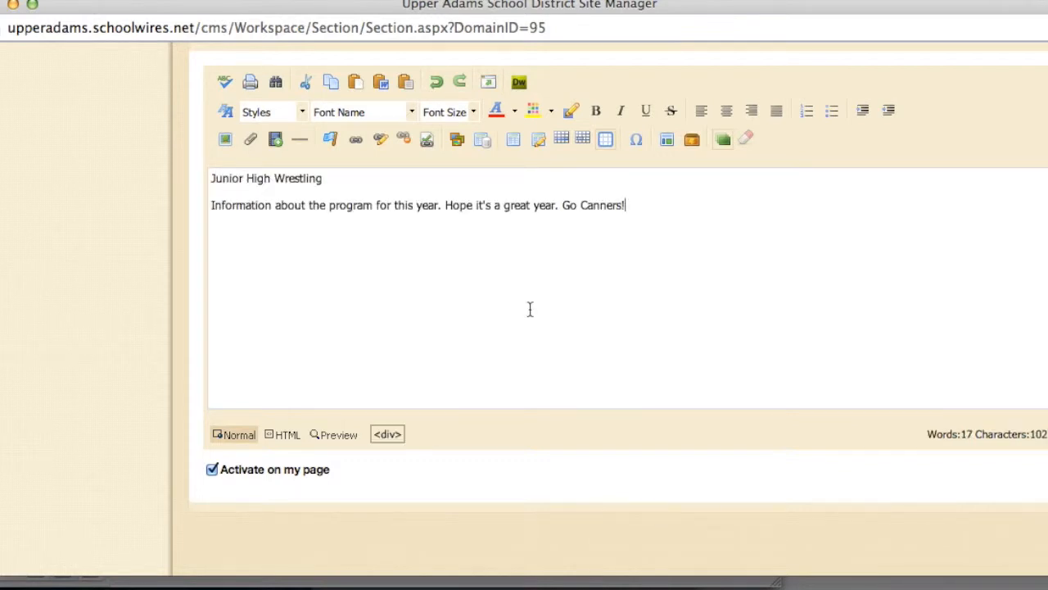
key(Return)
click(230, 139)
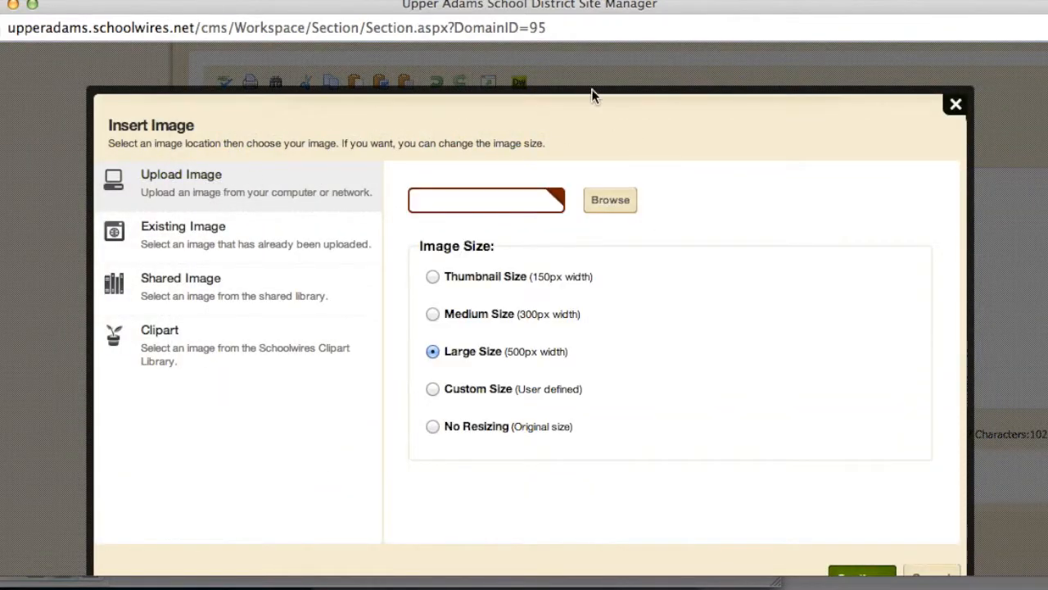
click(955, 104)
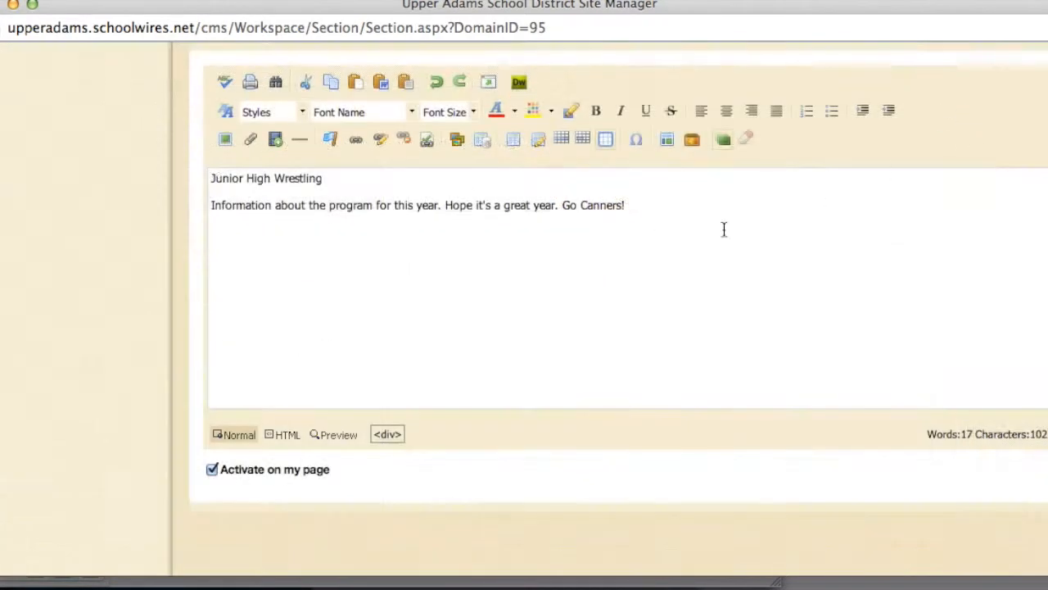
click(355, 141)
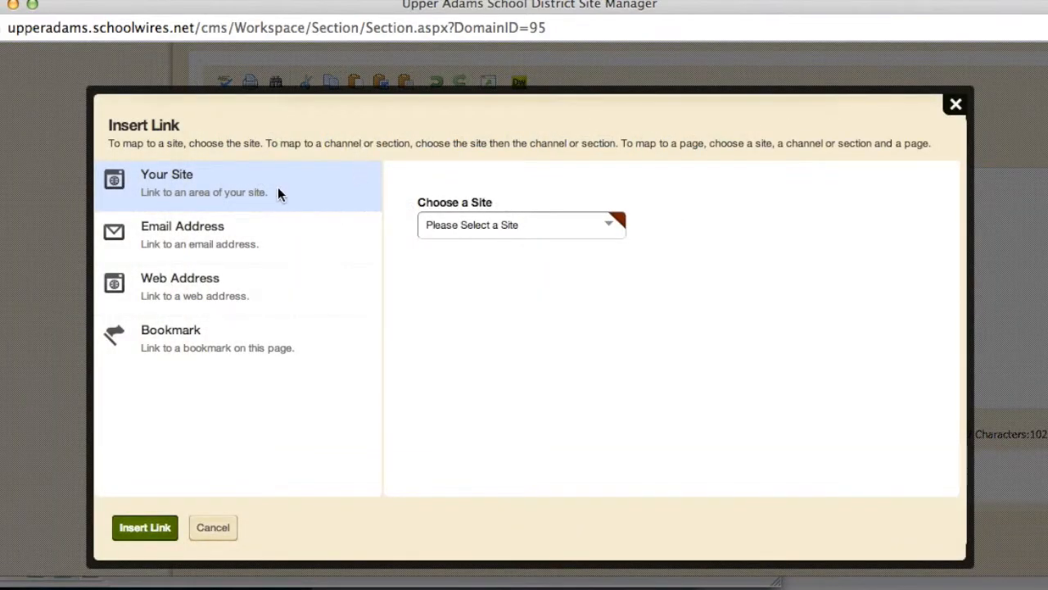
click(205, 235)
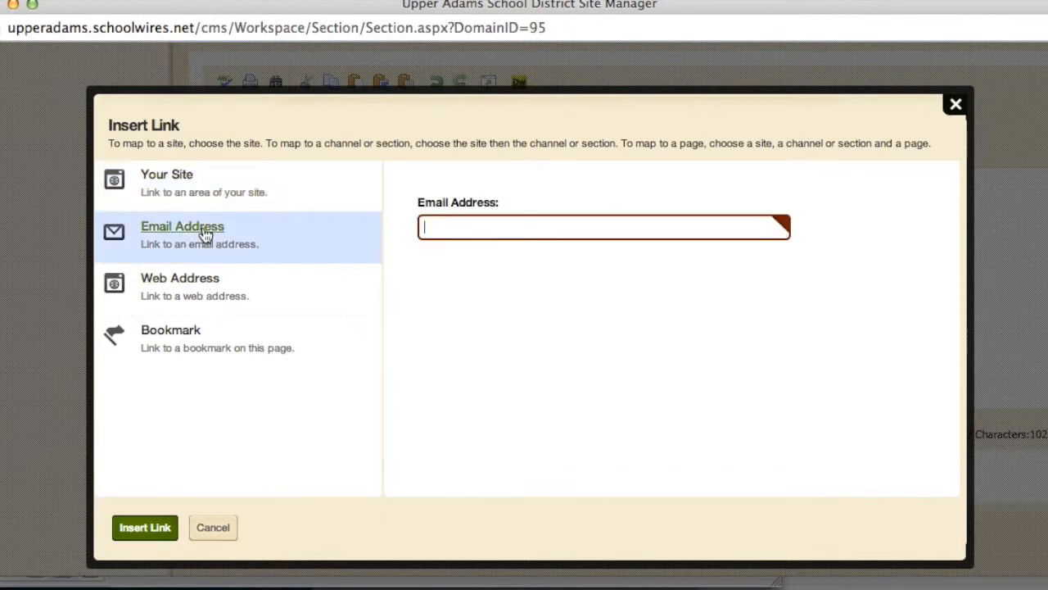
click(194, 283)
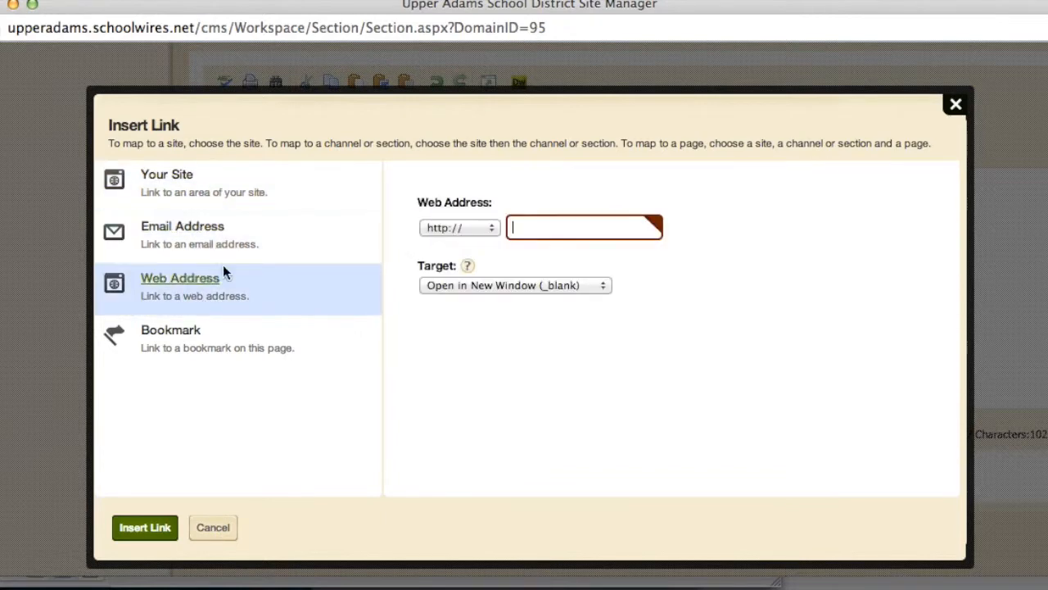
click(211, 529)
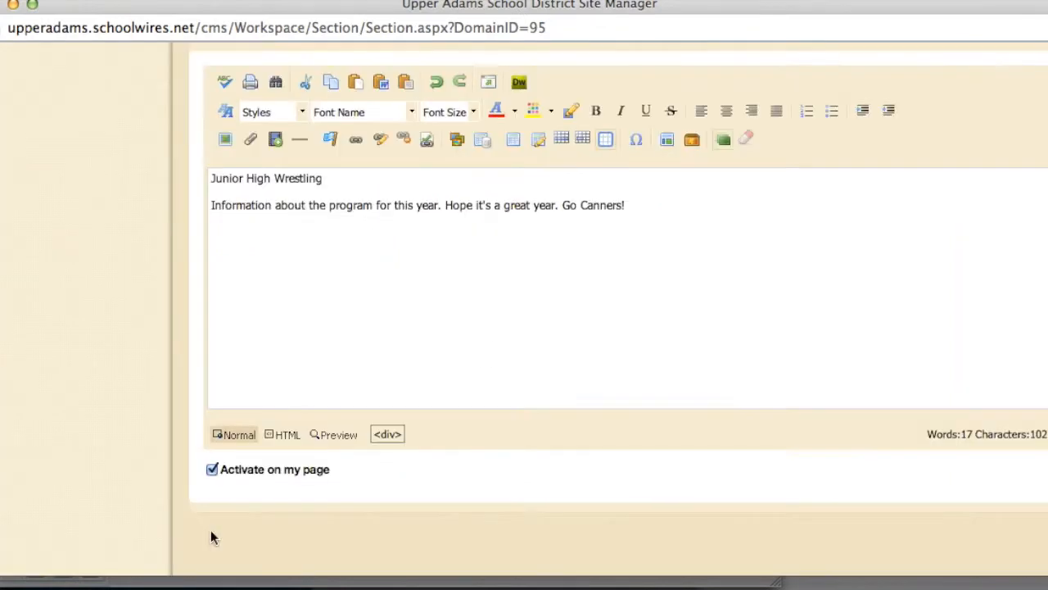
click(285, 435)
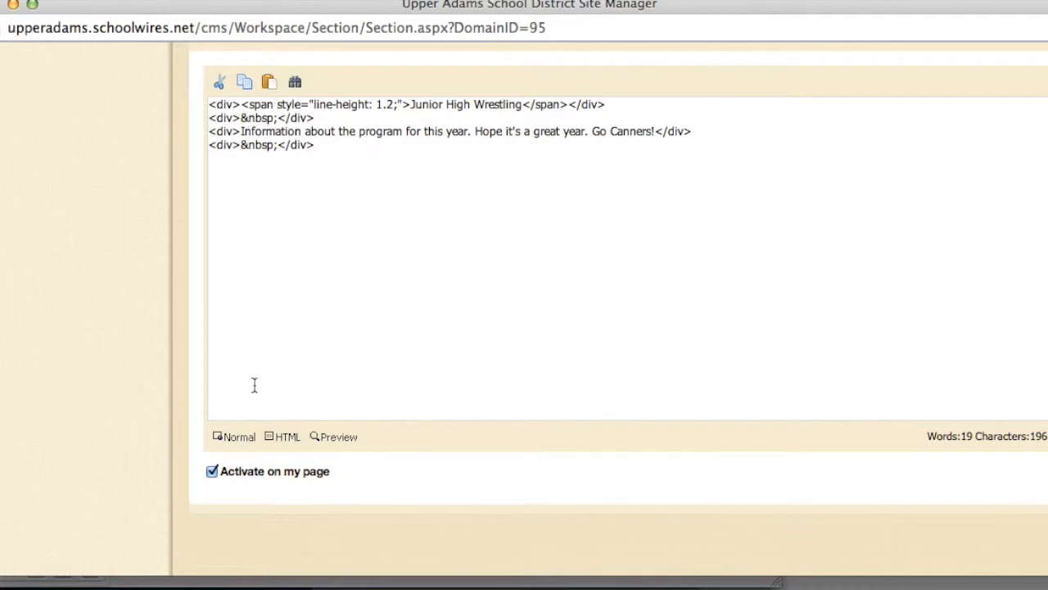
click(236, 437)
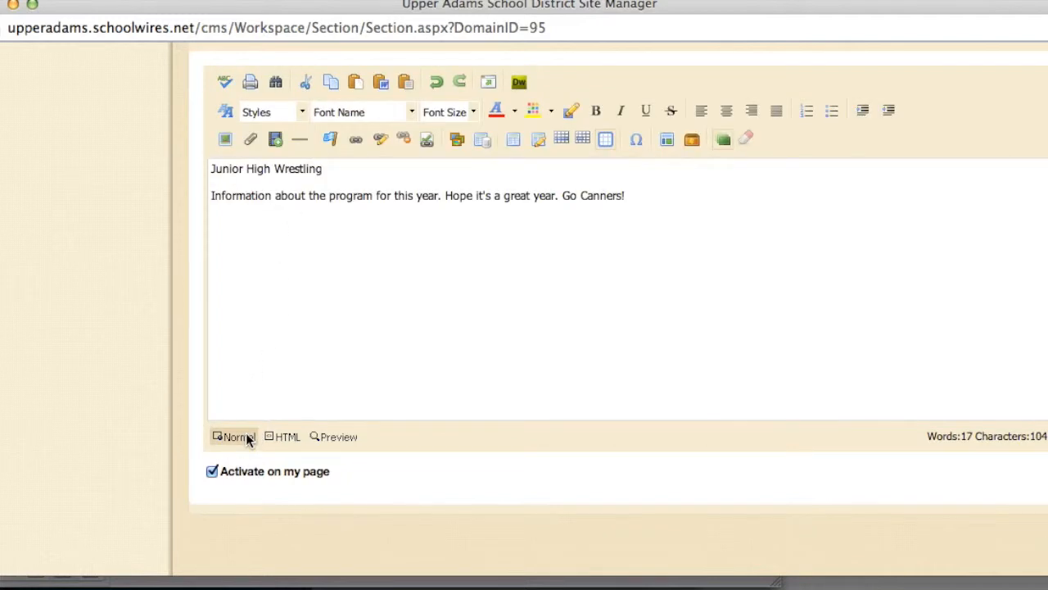
scroll(246, 438, up, 5)
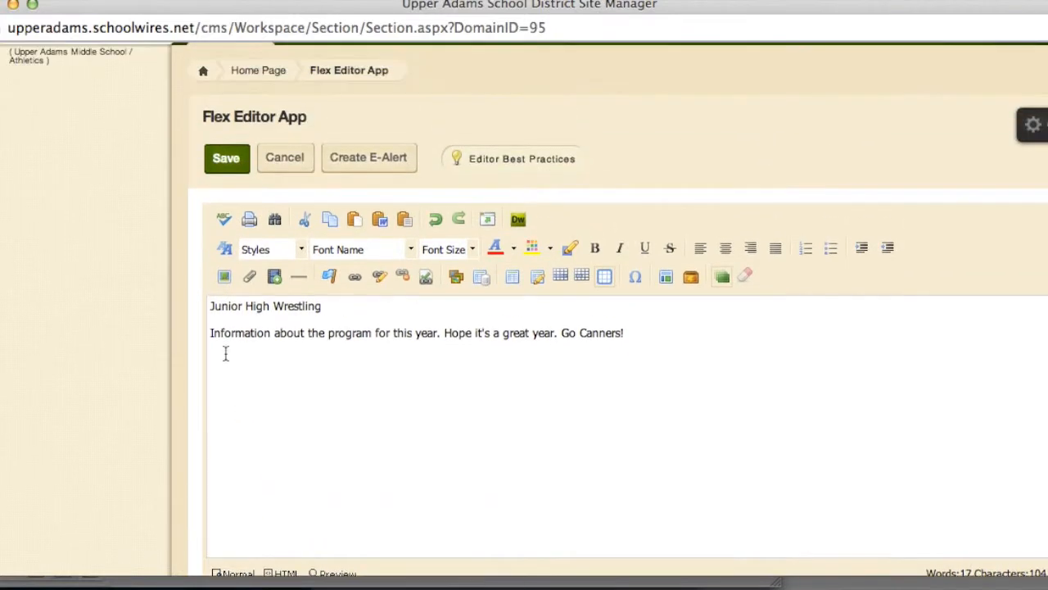
click(233, 168)
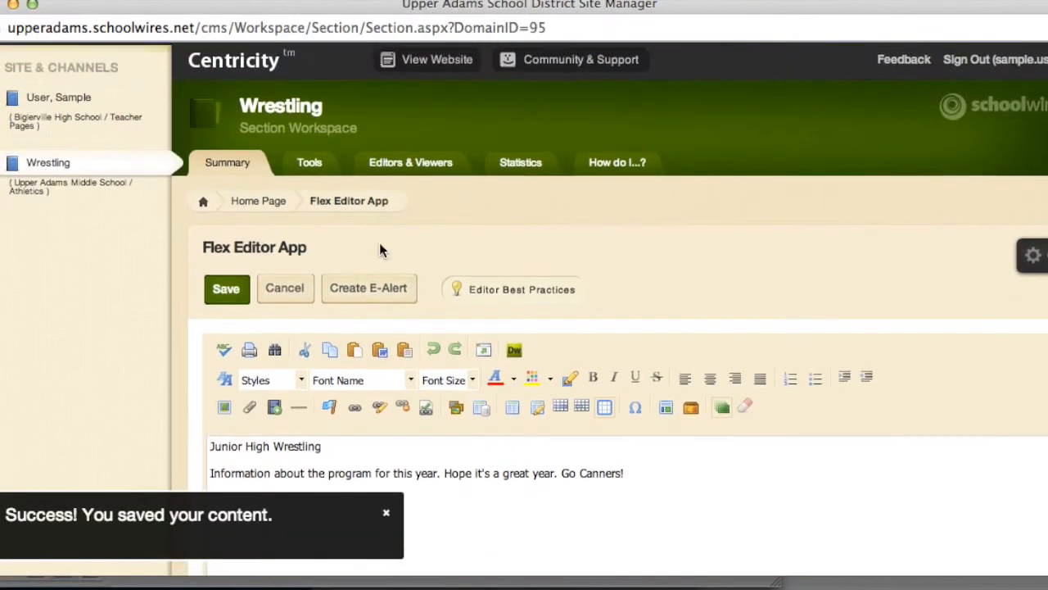
click(428, 66)
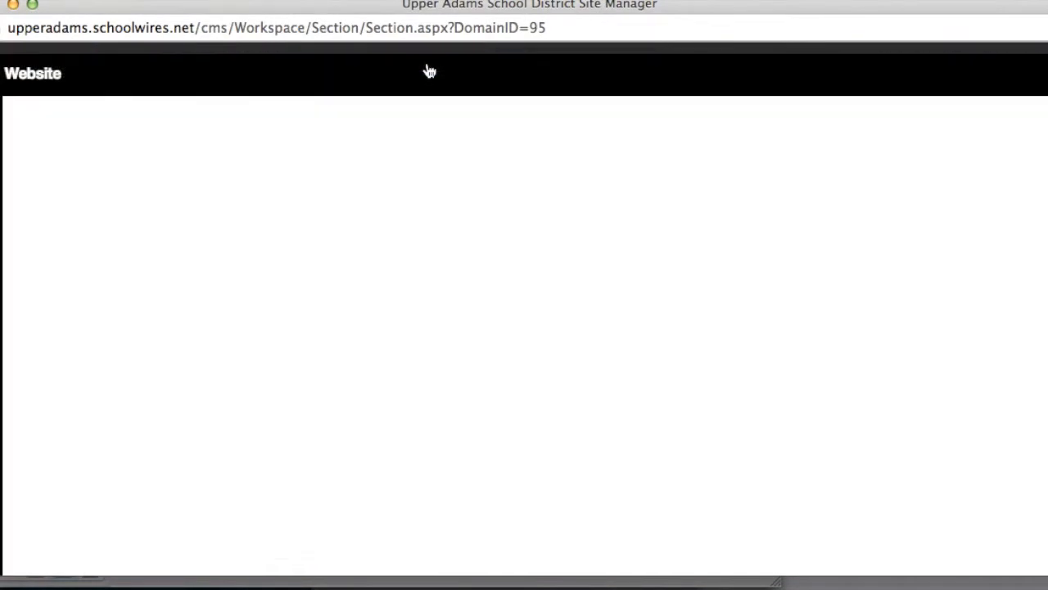
scroll(540, 414, down, 3)
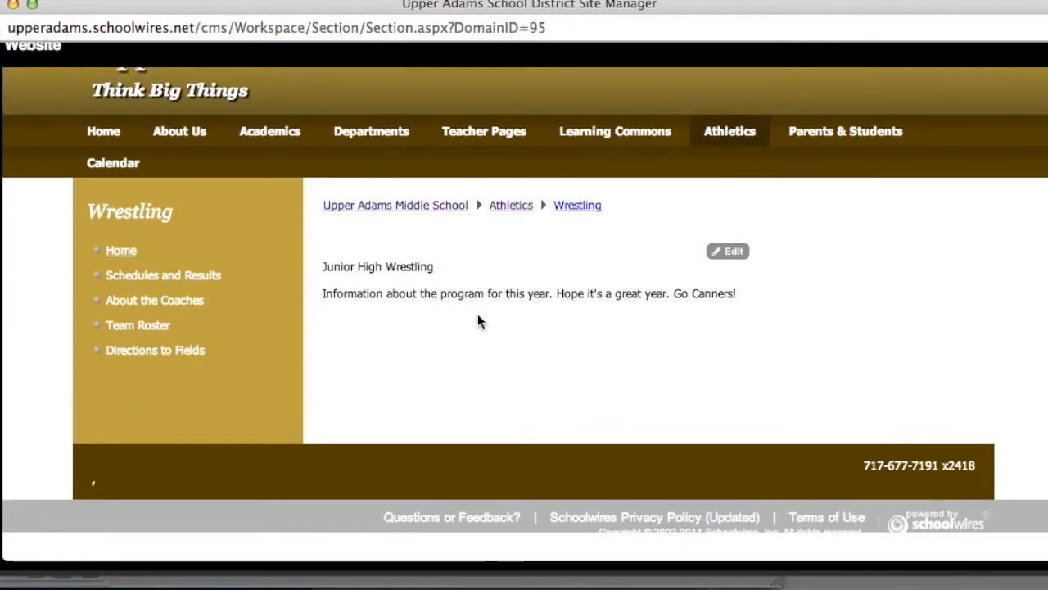
scroll(479, 321, up, 2)
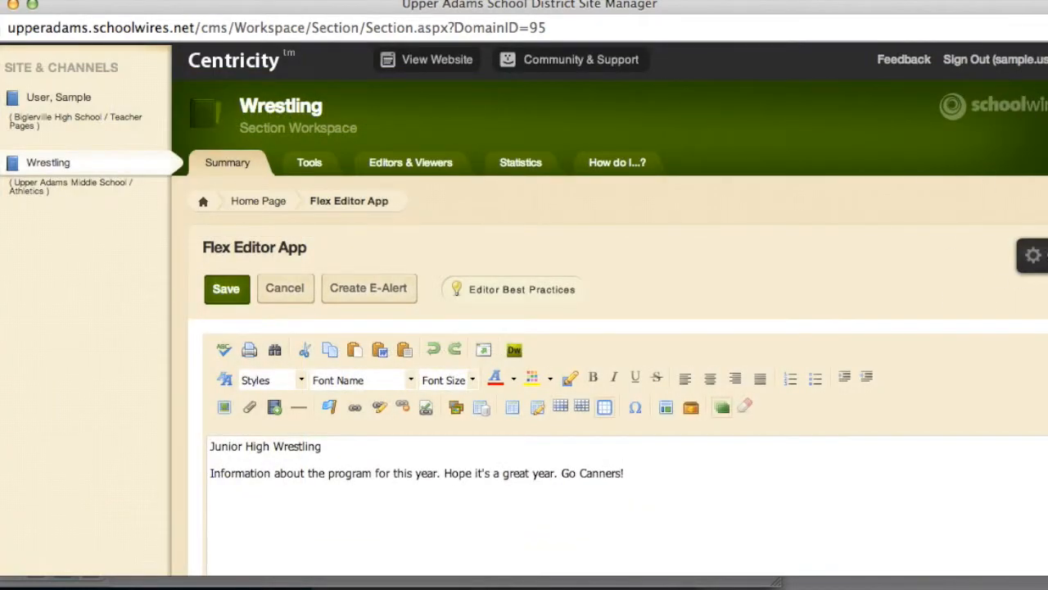
Tick 'Show the app name on my page' and rename the Flex Editor App to 'Welcome'
click(1033, 255)
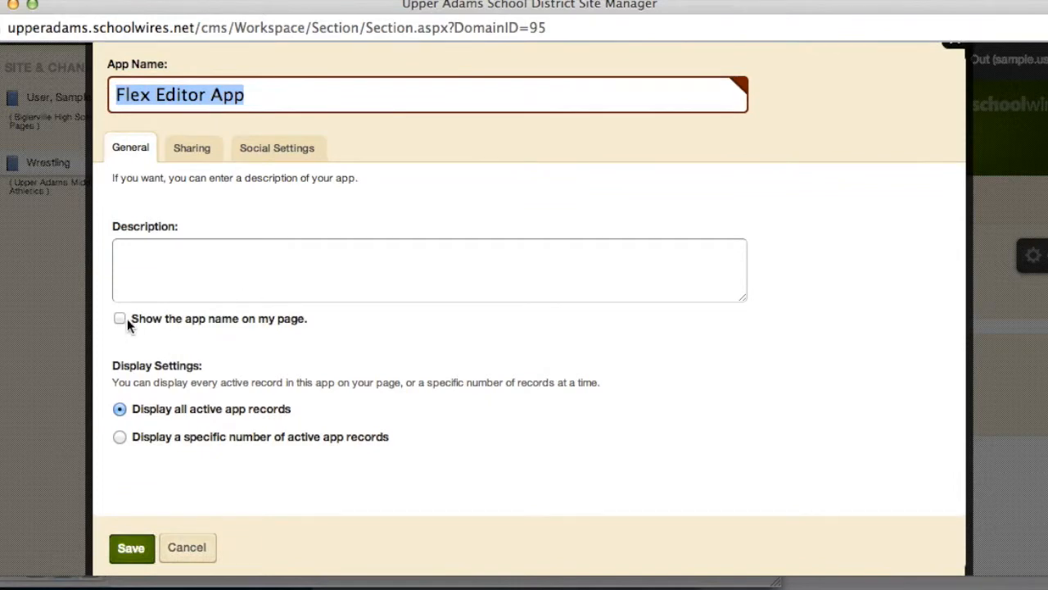
click(121, 320)
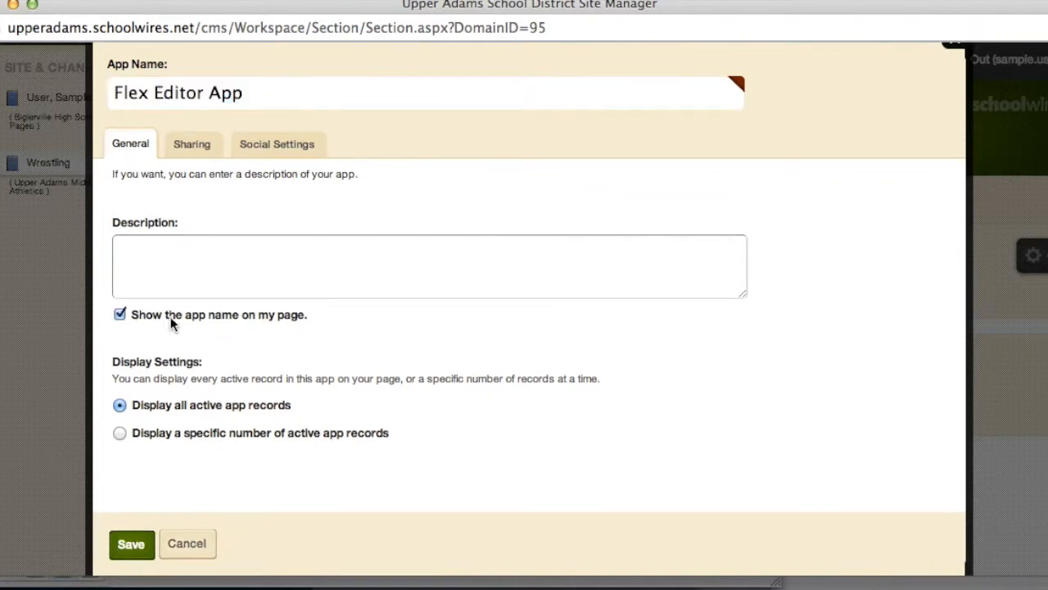
drag(245, 92, 36, 82)
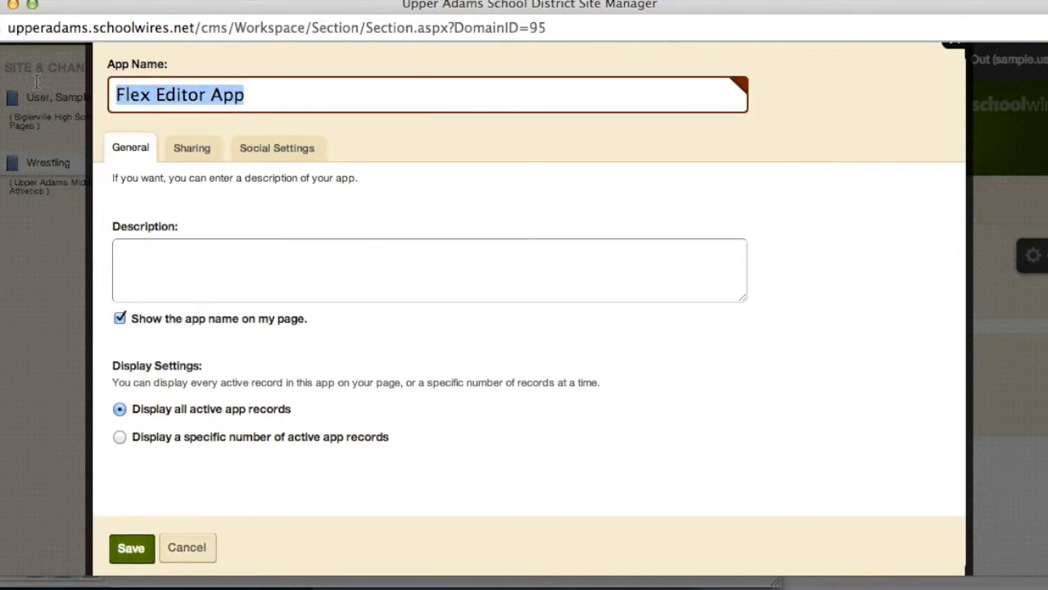
text(Welcome)
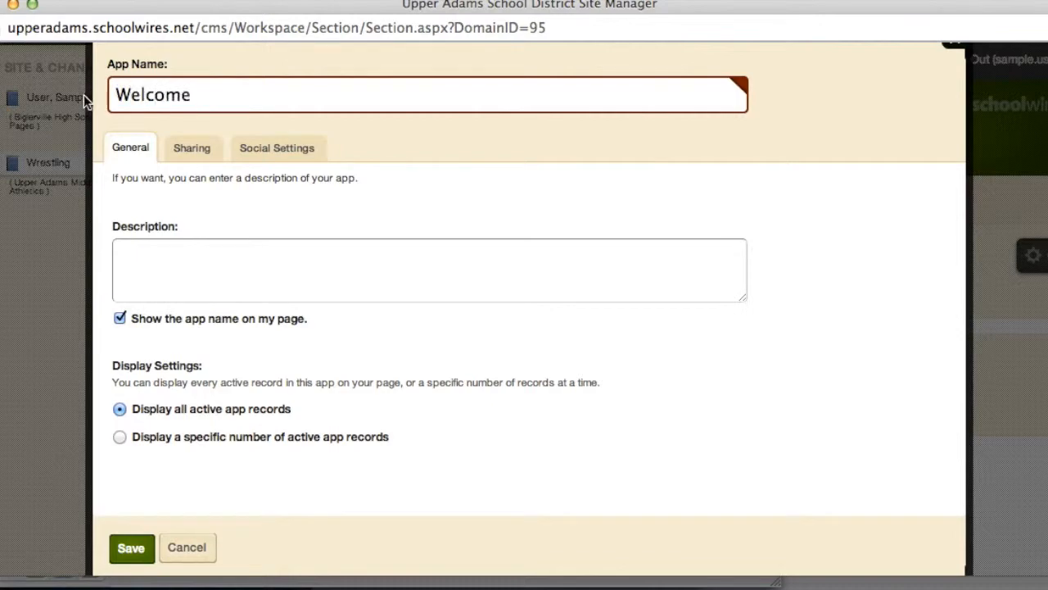
Save the Welcome app settings, check its heading on the live Wrestling page, then return to Home Page
click(132, 548)
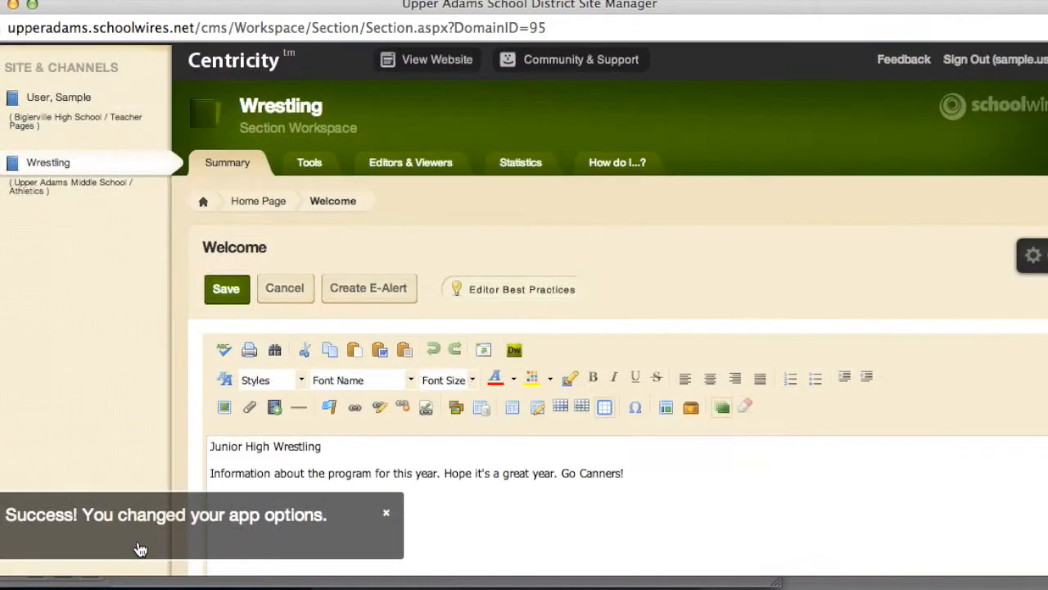
click(417, 69)
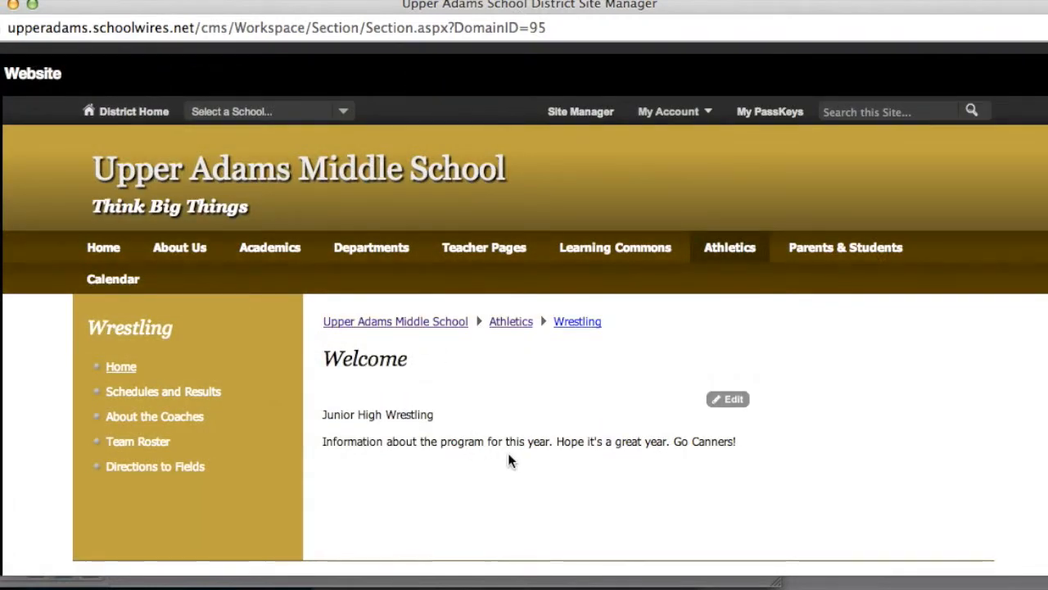
click(1047, 71)
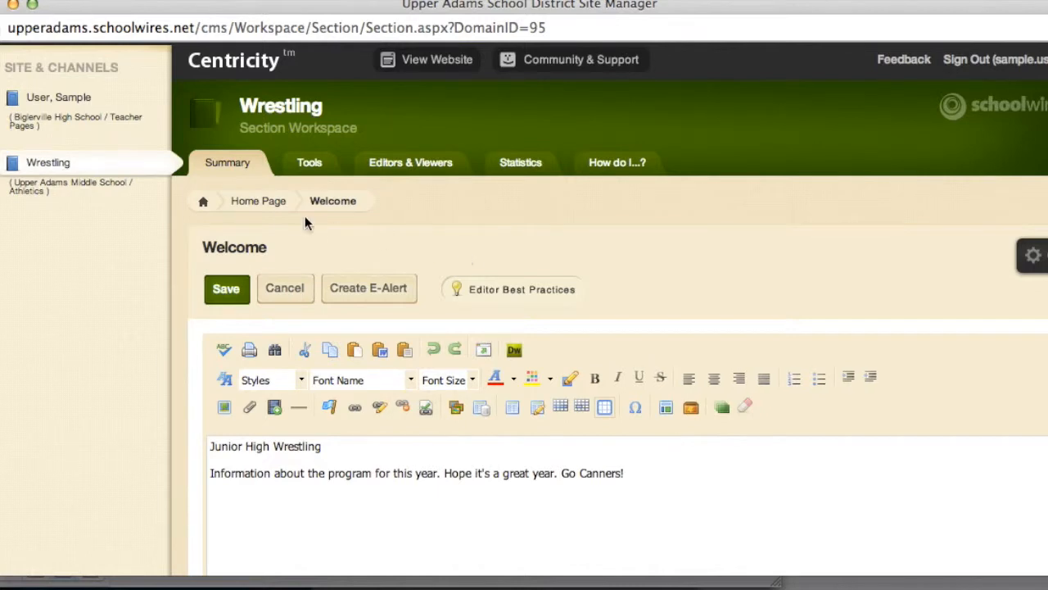
click(270, 206)
scroll(422, 418, down, 2)
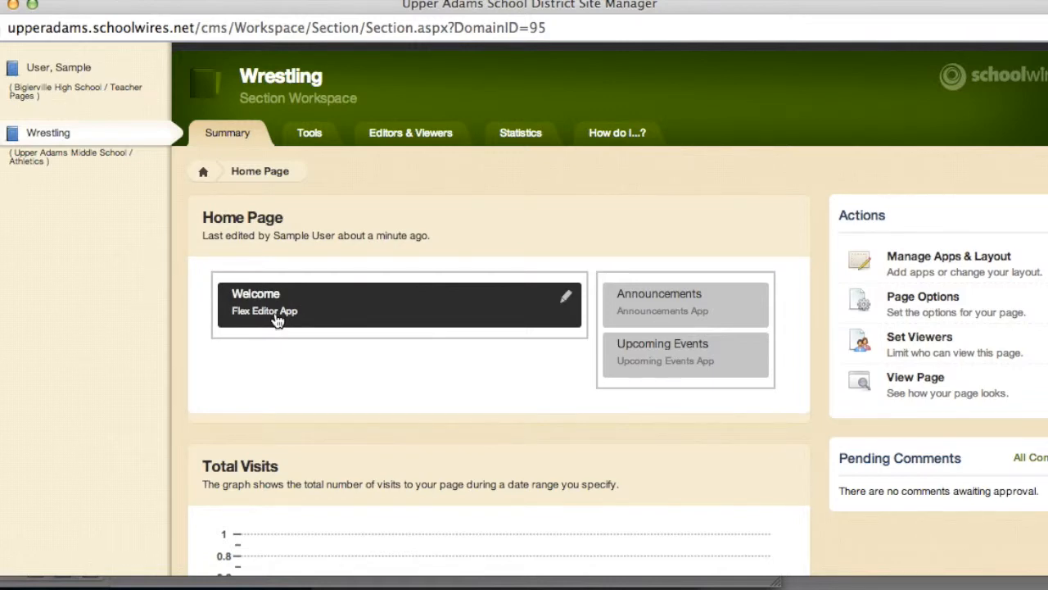
Start a new announcement from the Wrestling Home Page's Announcements app
click(702, 316)
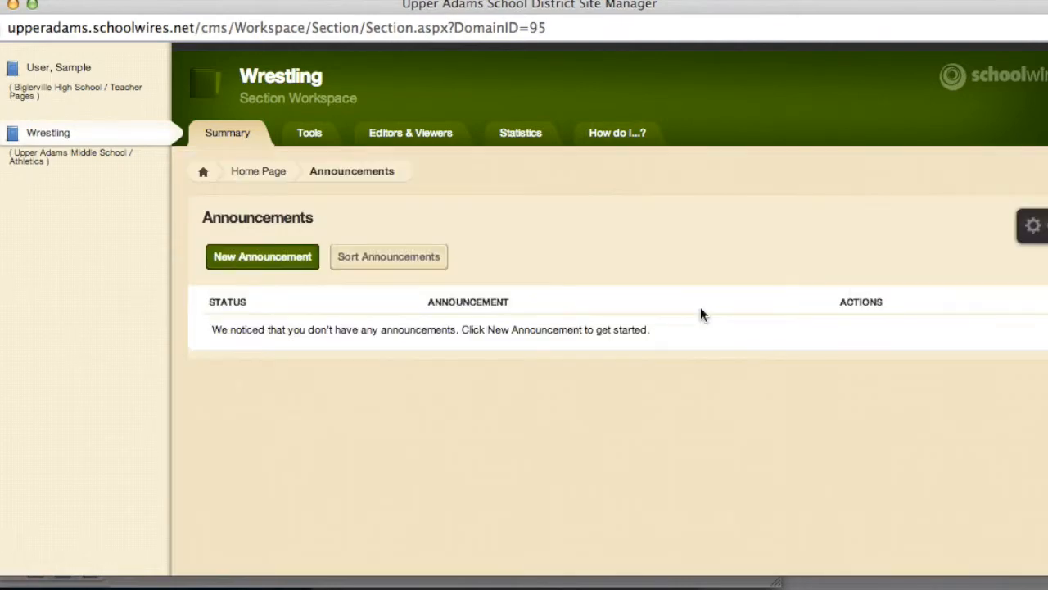
click(263, 258)
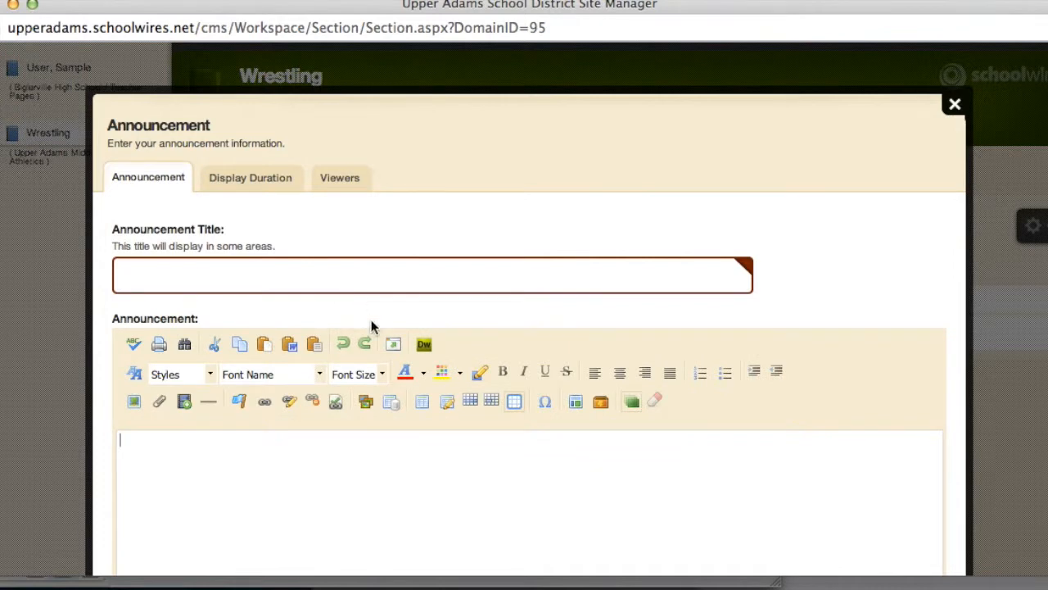
scroll(371, 319, down, 3)
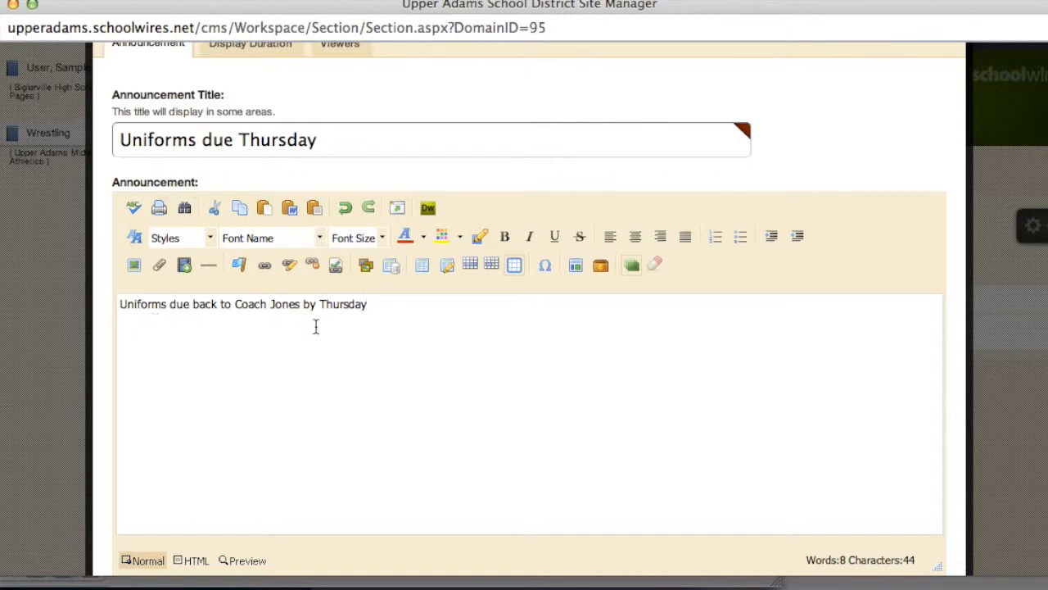
scroll(322, 327, up, 3)
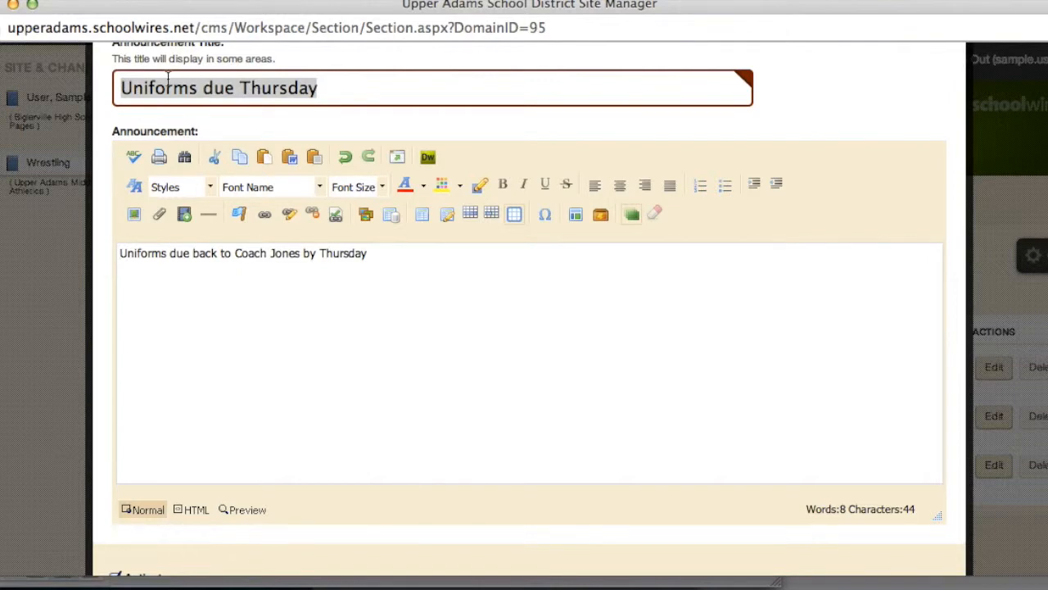
Add a bold 'Uniforms Due Thursday' heading line above the announcement's message
click(193, 87)
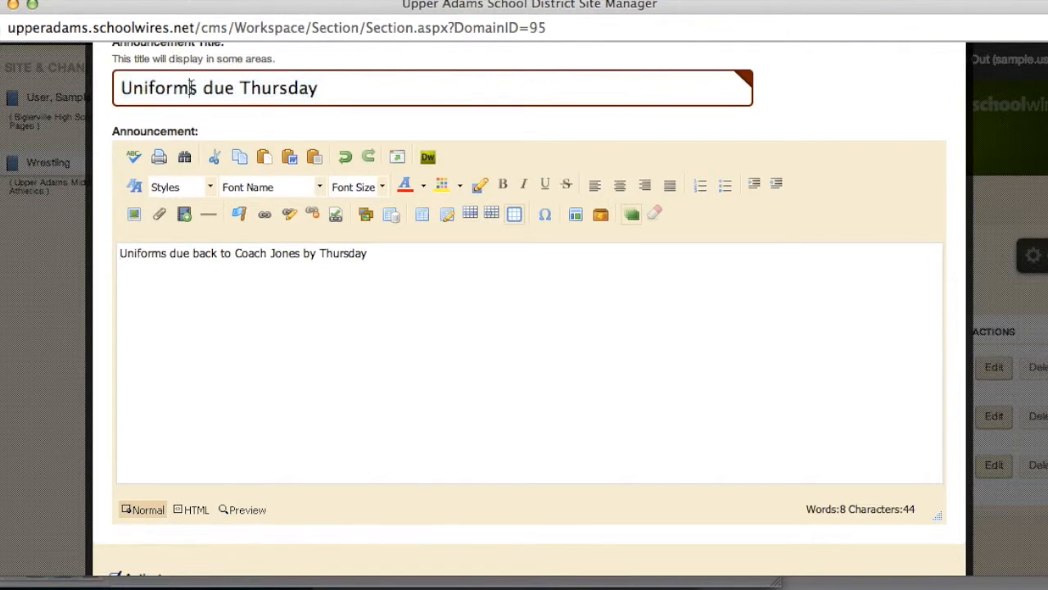
click(122, 255)
key(Return)
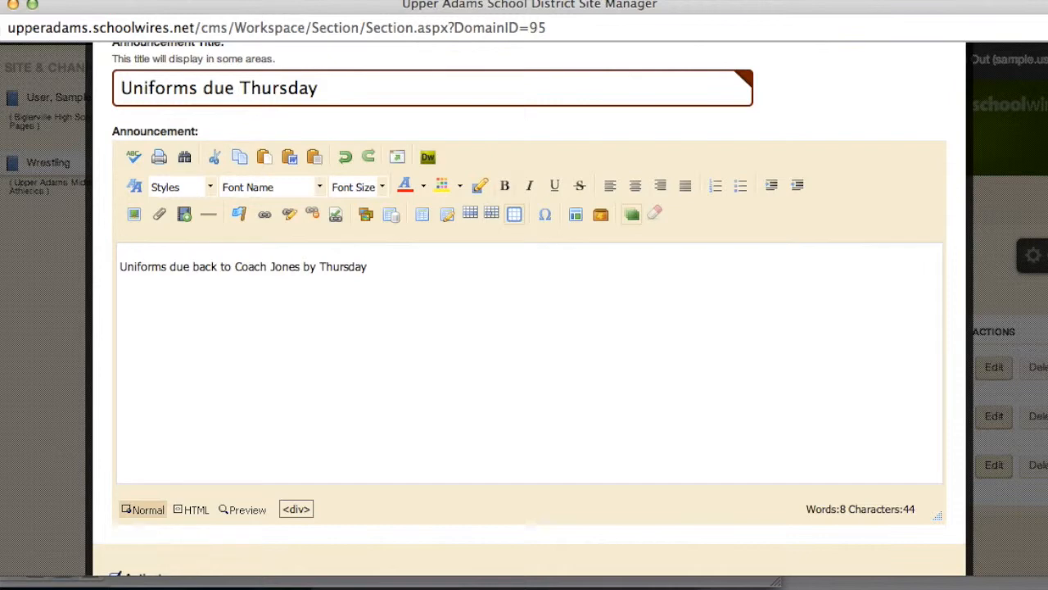
key(super+b)
text(Uniforms Due Thursday)
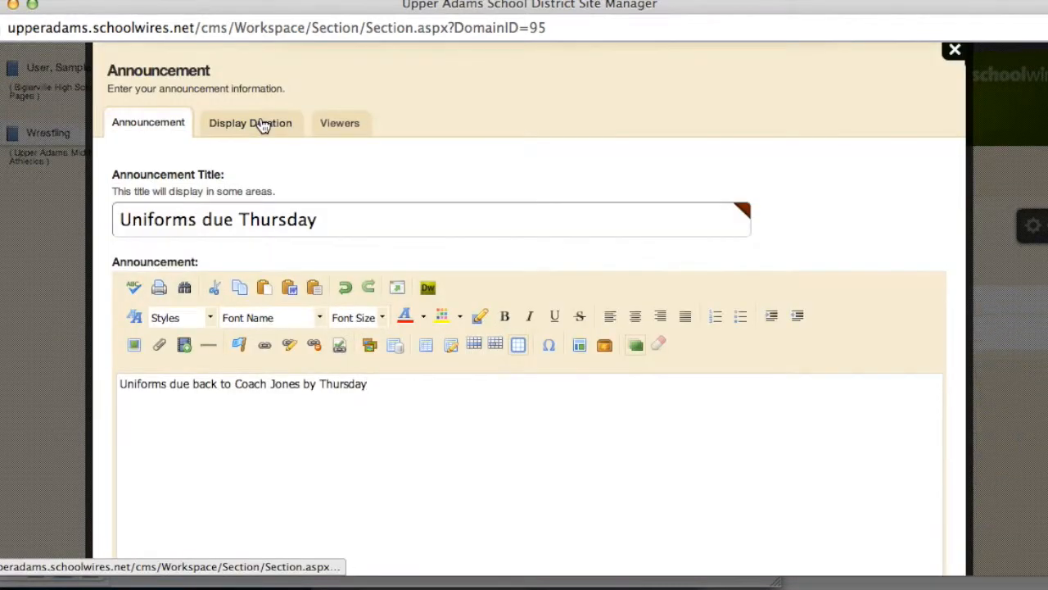
click(256, 122)
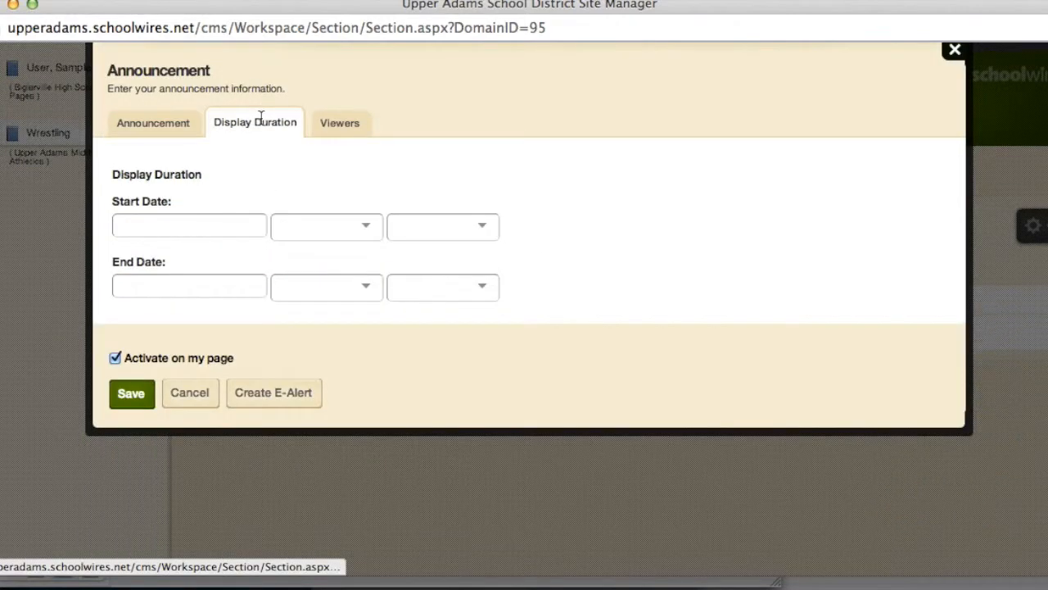
Set the announcement to display 05/19/2014 to 05/23/2014, review its viewers, and save it
click(217, 227)
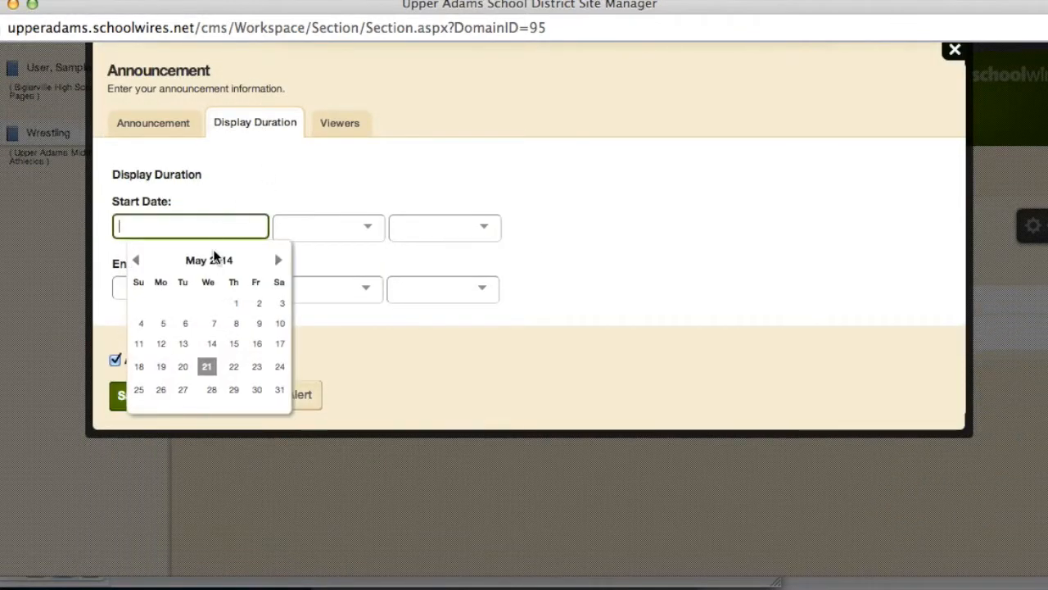
click(162, 368)
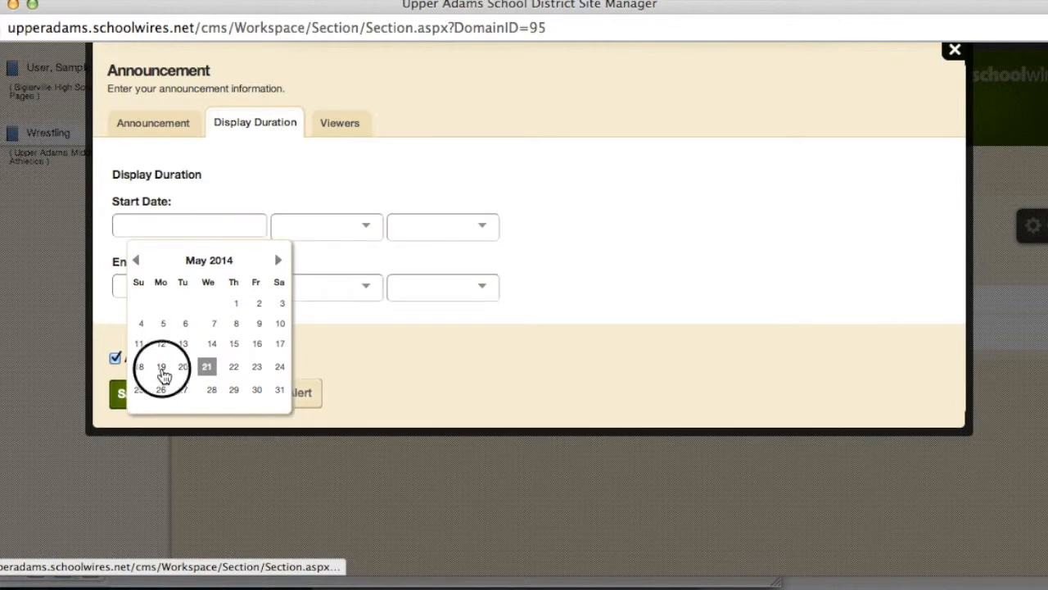
click(235, 290)
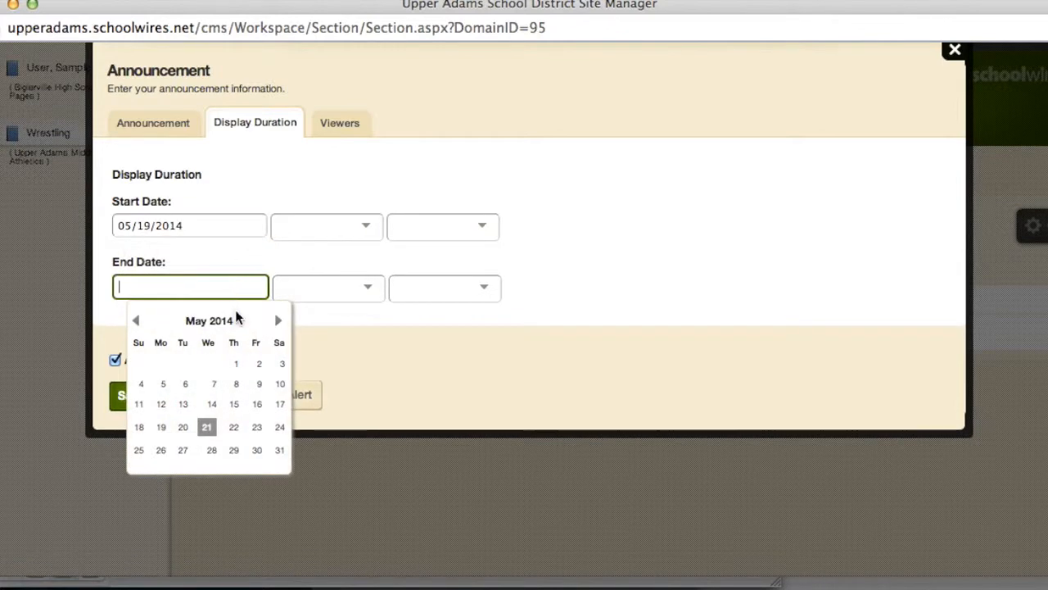
click(258, 428)
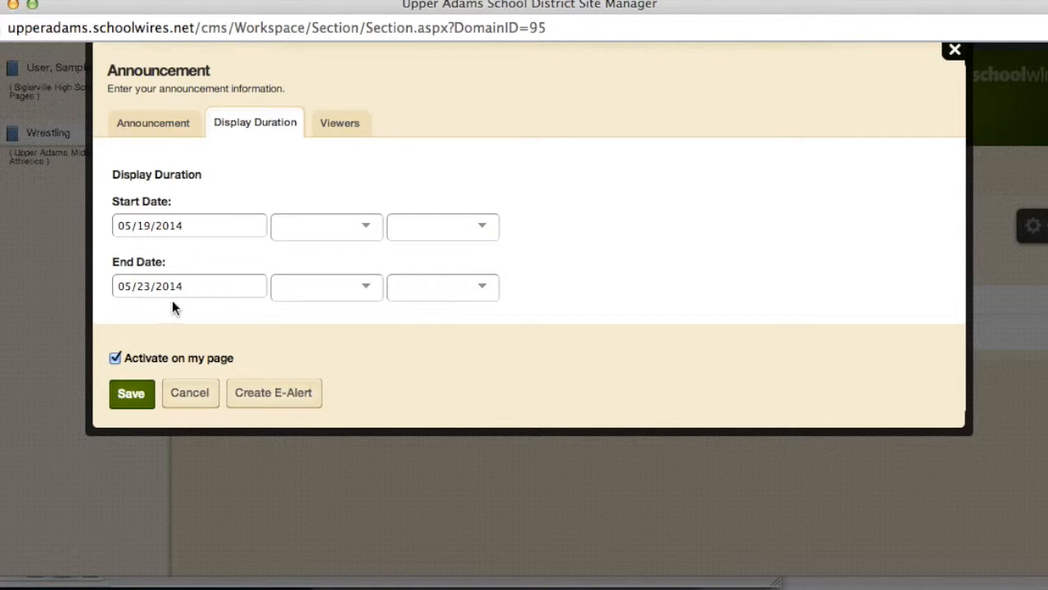
click(352, 131)
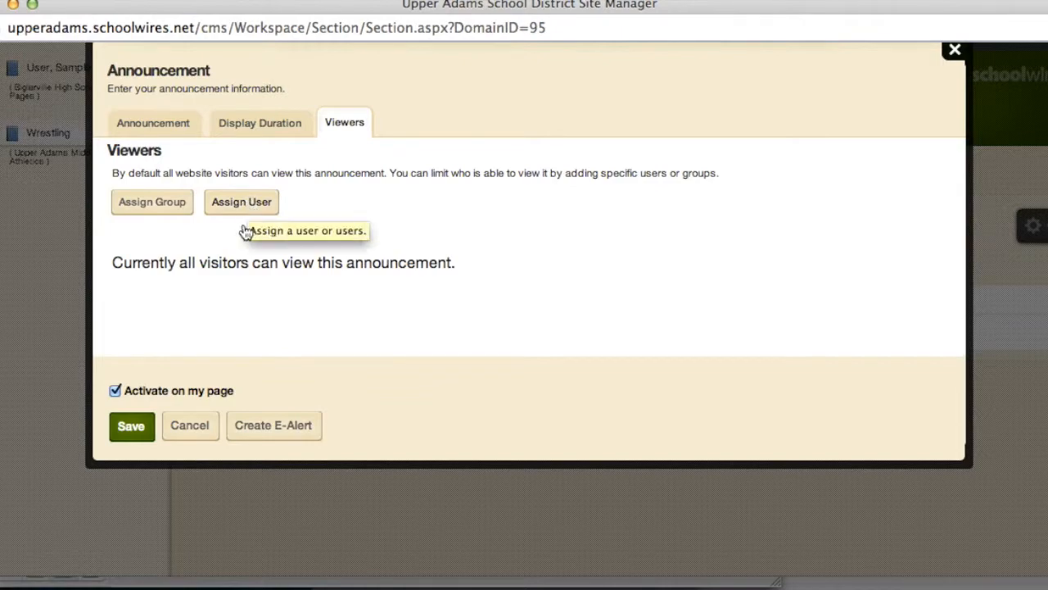
click(132, 428)
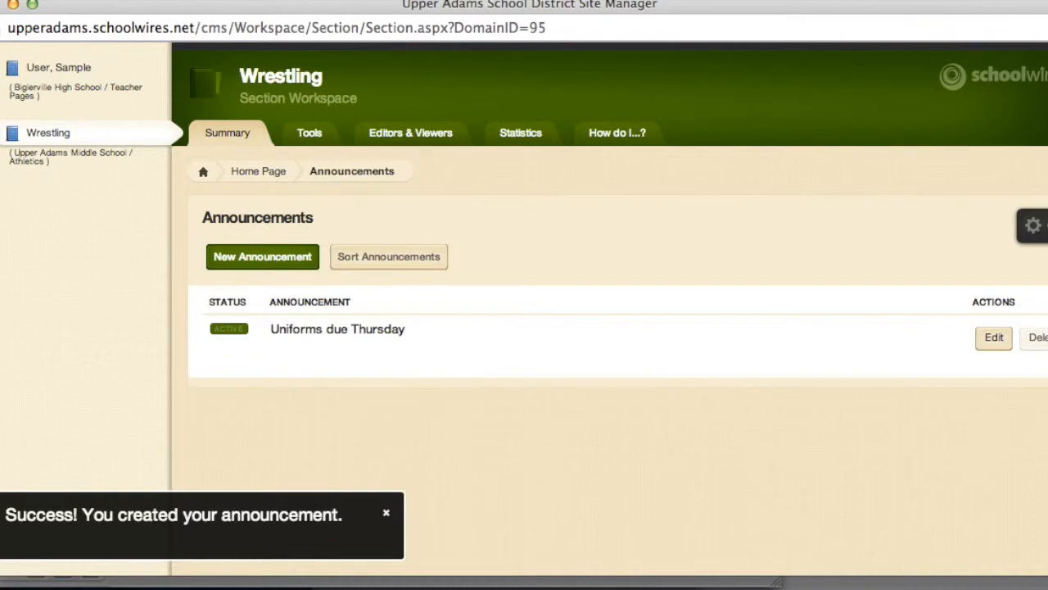
Rename the Announcements app to 'Wrestling Announcements' with its name shown on the page, and save
click(1038, 225)
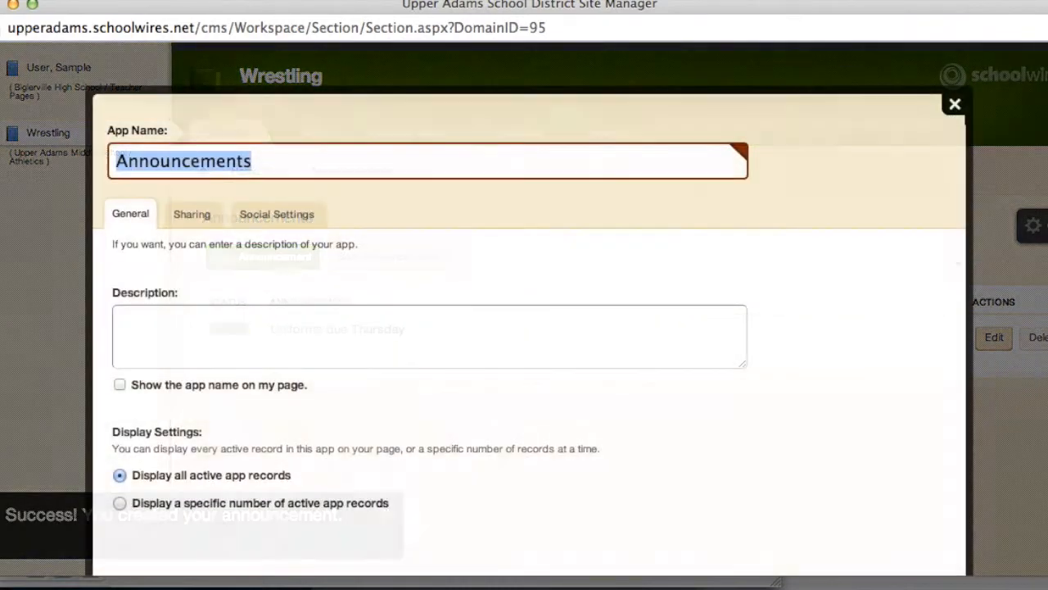
click(117, 385)
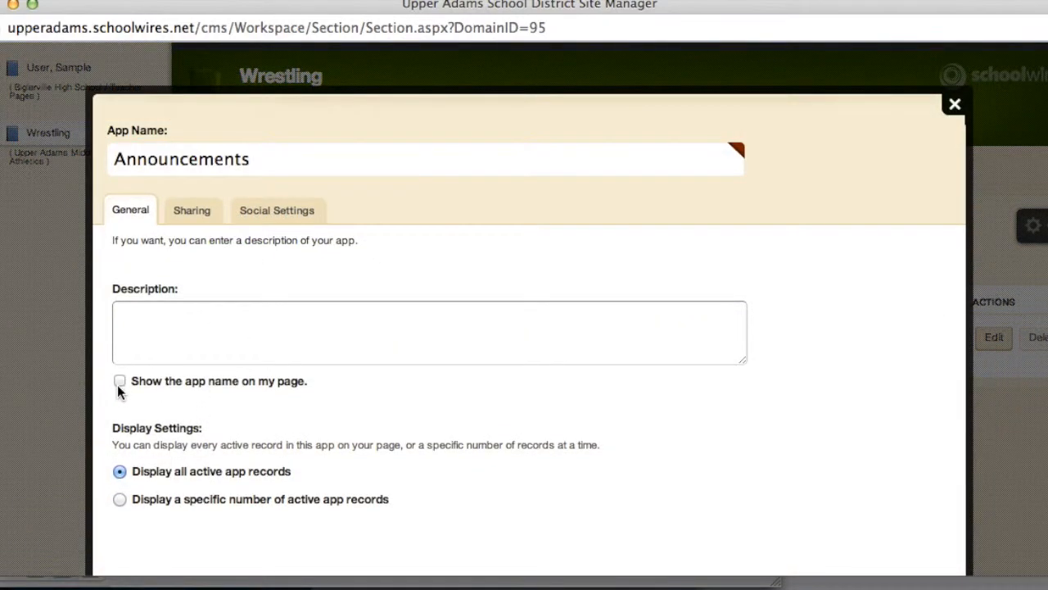
click(119, 383)
drag(256, 162, 71, 155)
text(Wres)
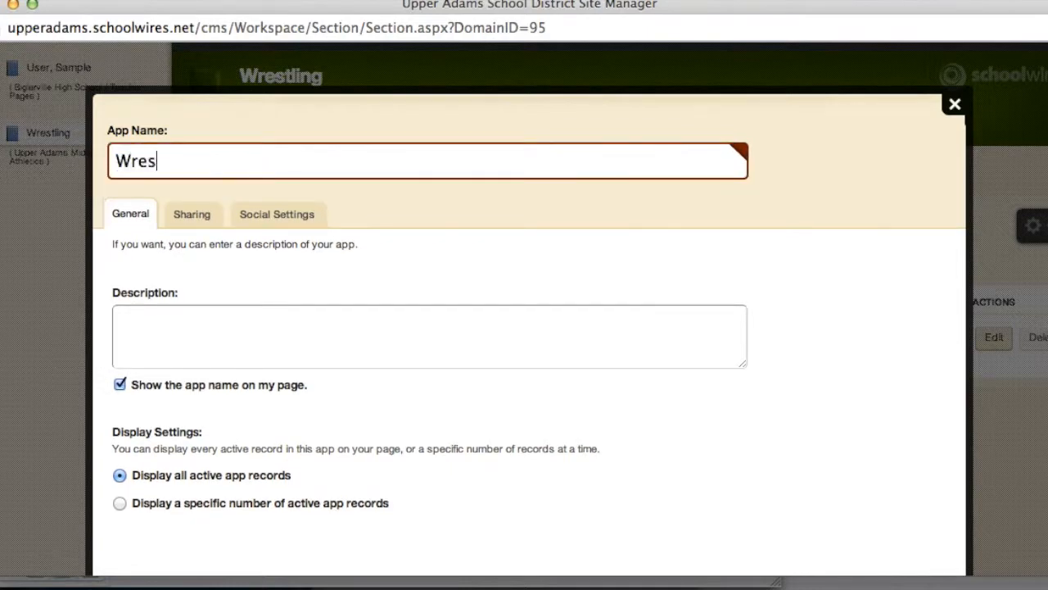
text(tling)
scroll(484, 399, down, 3)
click(136, 525)
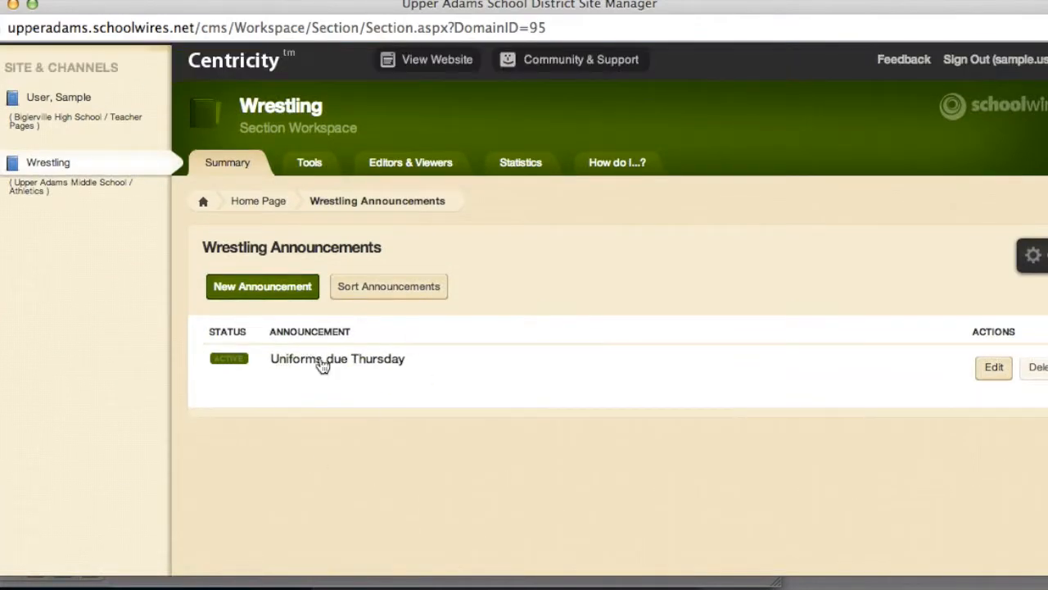
Begin another announcement, then check the live page's Wrestling Announcements heading and three items before closing it
click(292, 288)
click(301, 282)
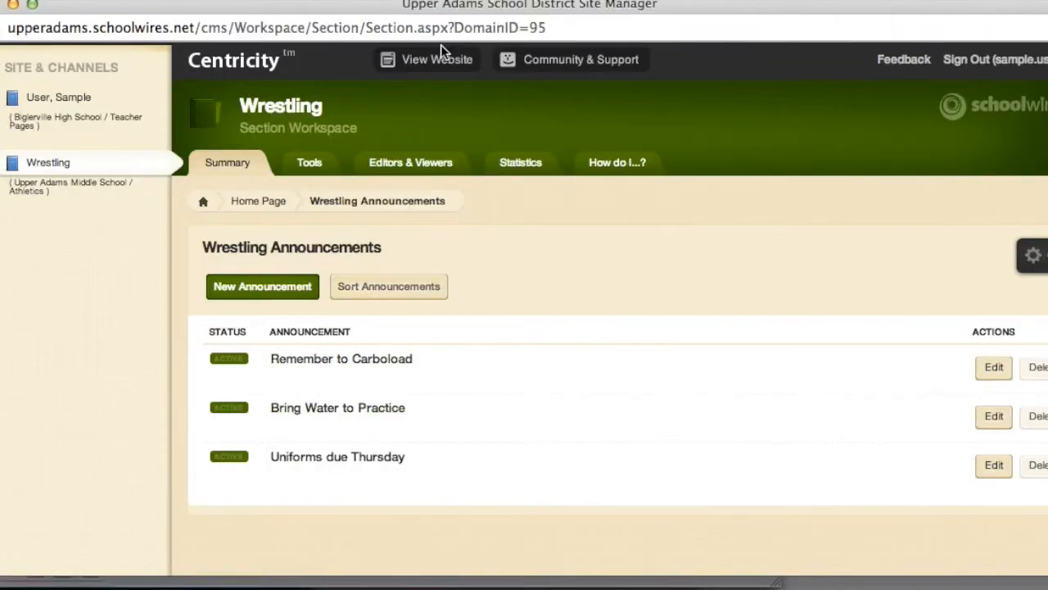
click(440, 57)
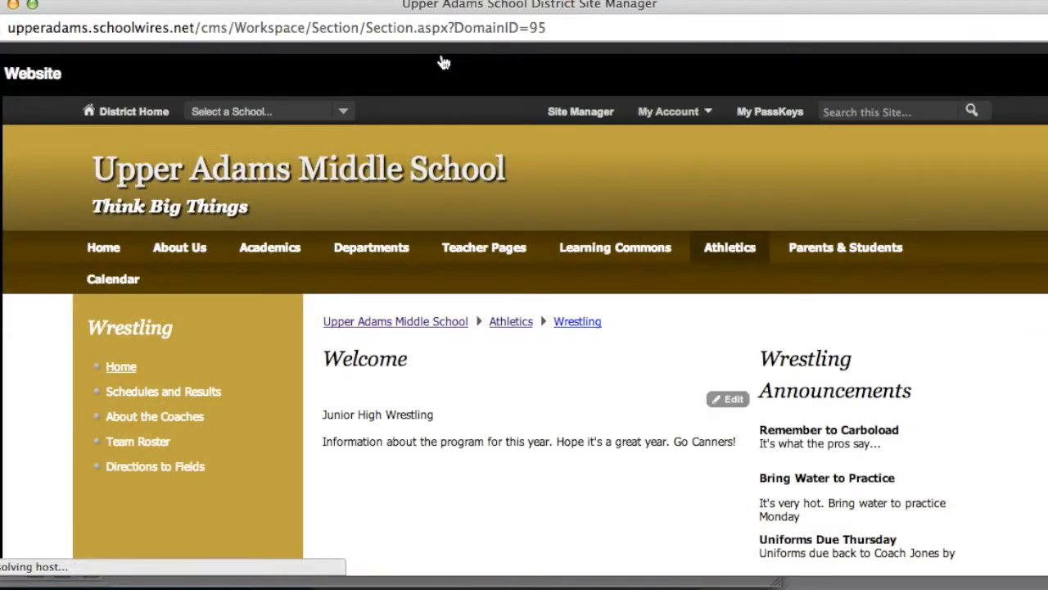
scroll(561, 389, down, 3)
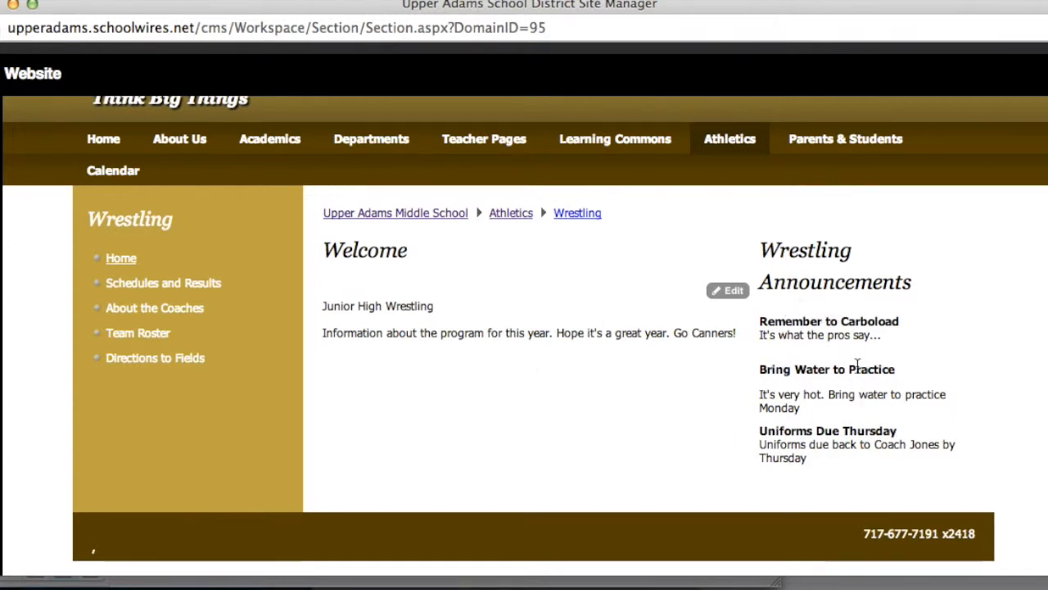
click(1043, 73)
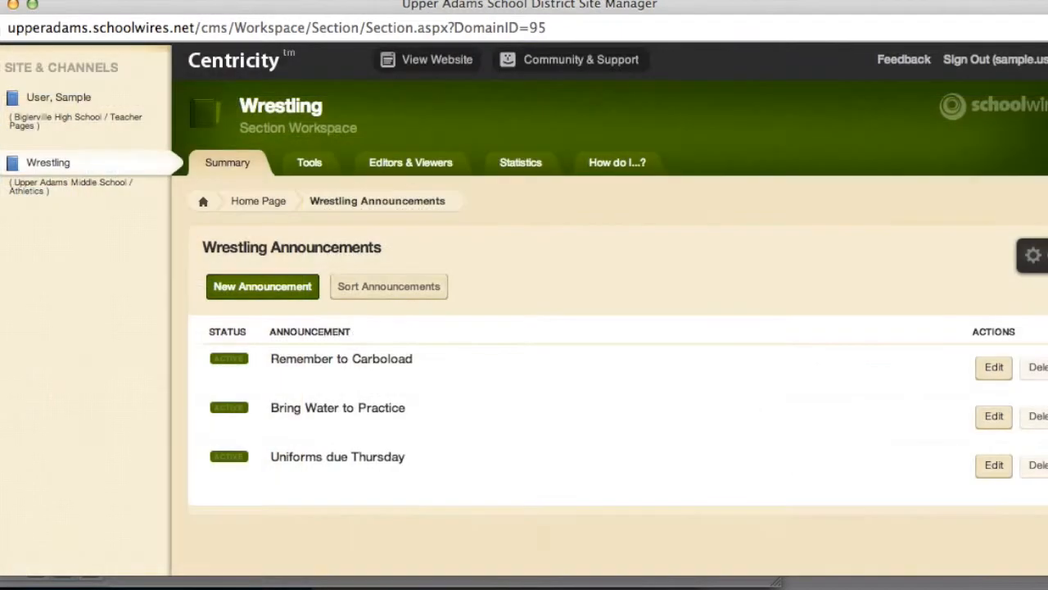
Move the Wrestling Announcements app below Welcome in the Home Page's left column
click(275, 205)
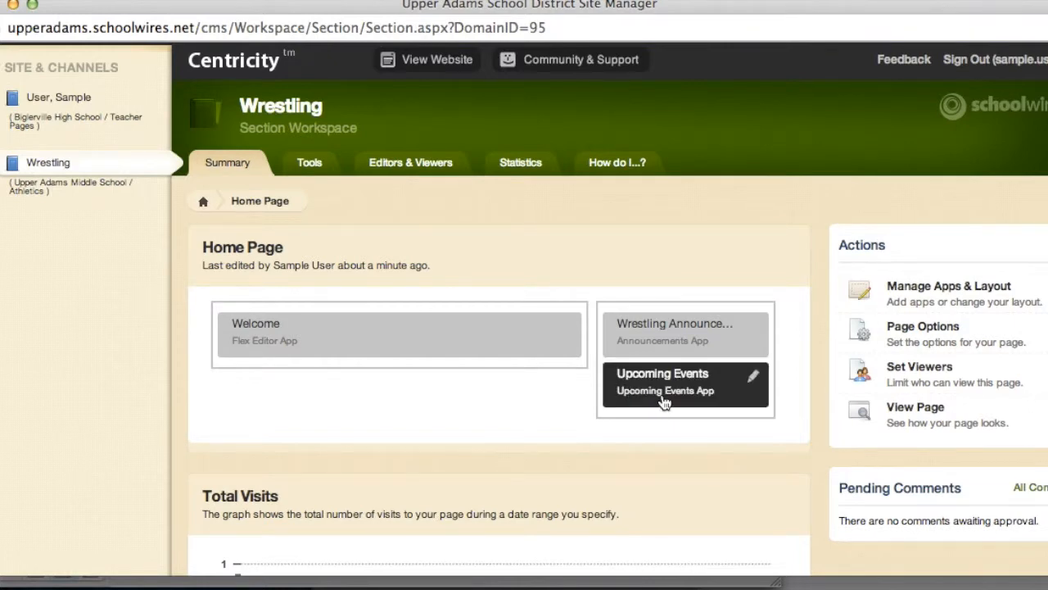
click(922, 287)
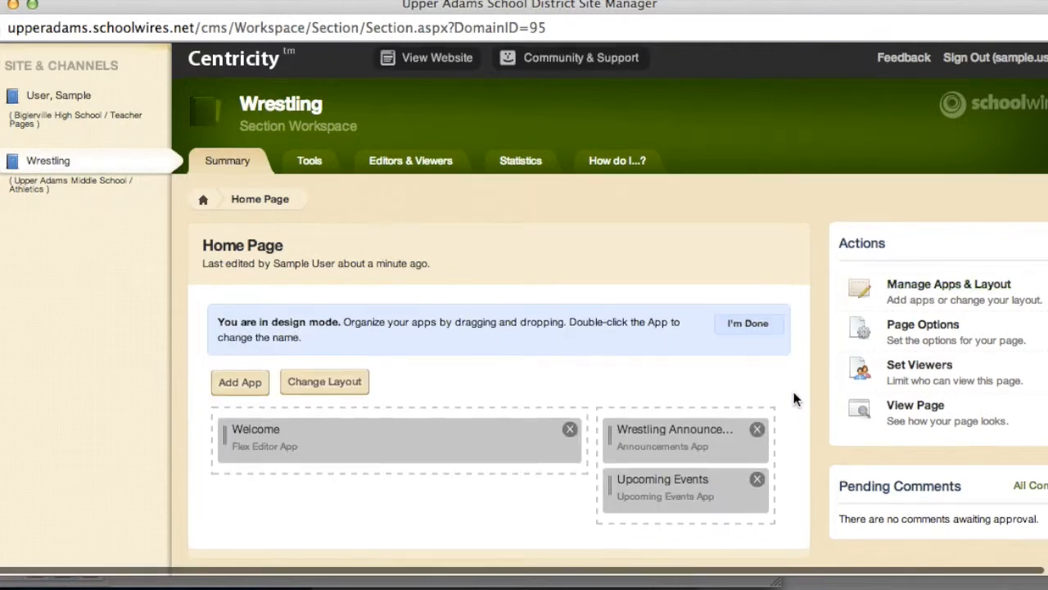
scroll(794, 393, down, 2)
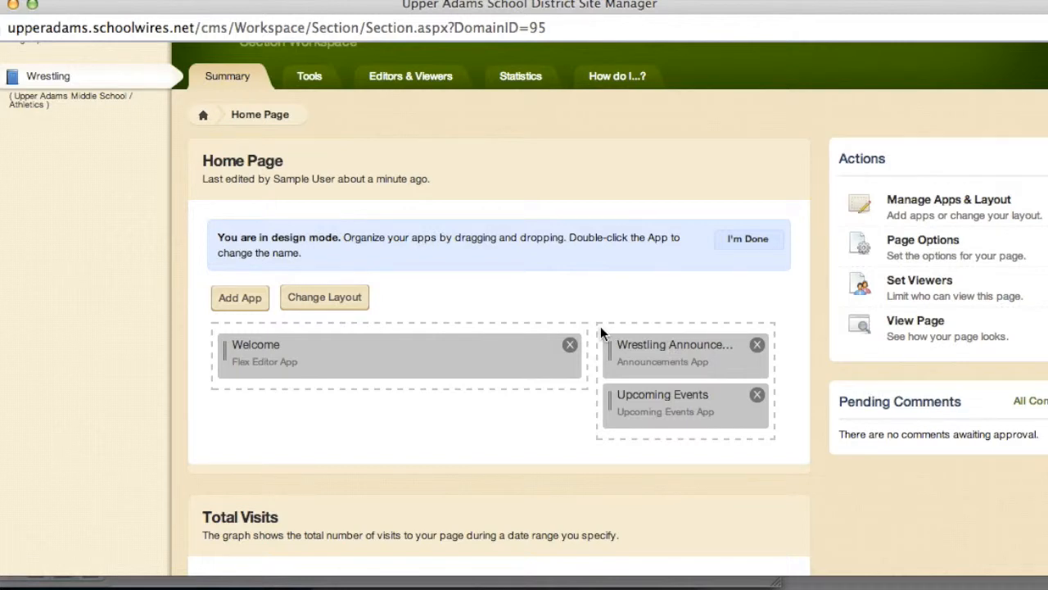
click(644, 355)
drag(644, 356, 411, 401)
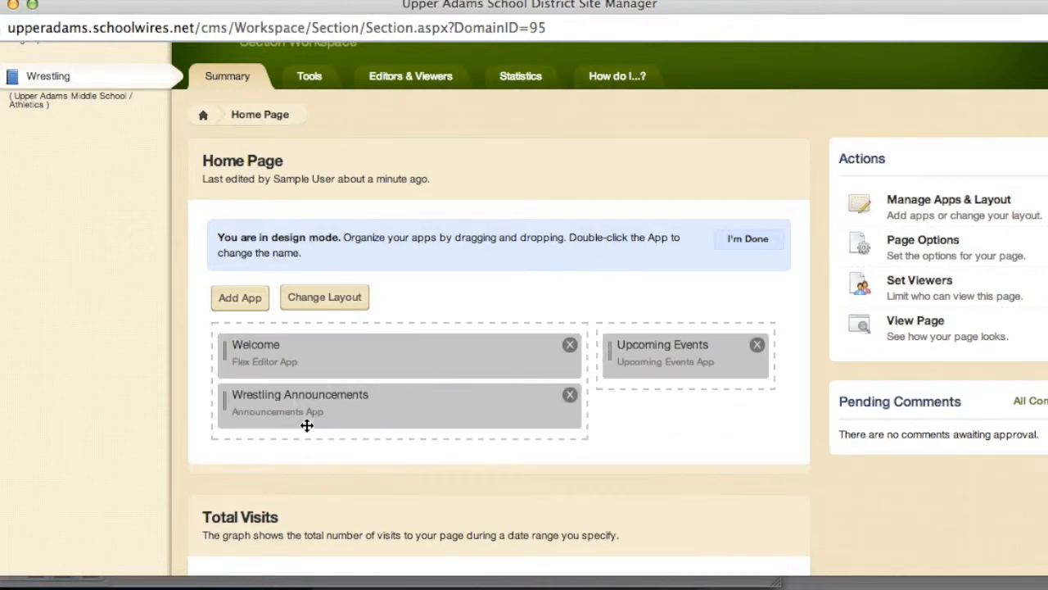
click(764, 242)
Check the new app order on the live Wrestling site, then close the preview
scroll(485, 215, up, 3)
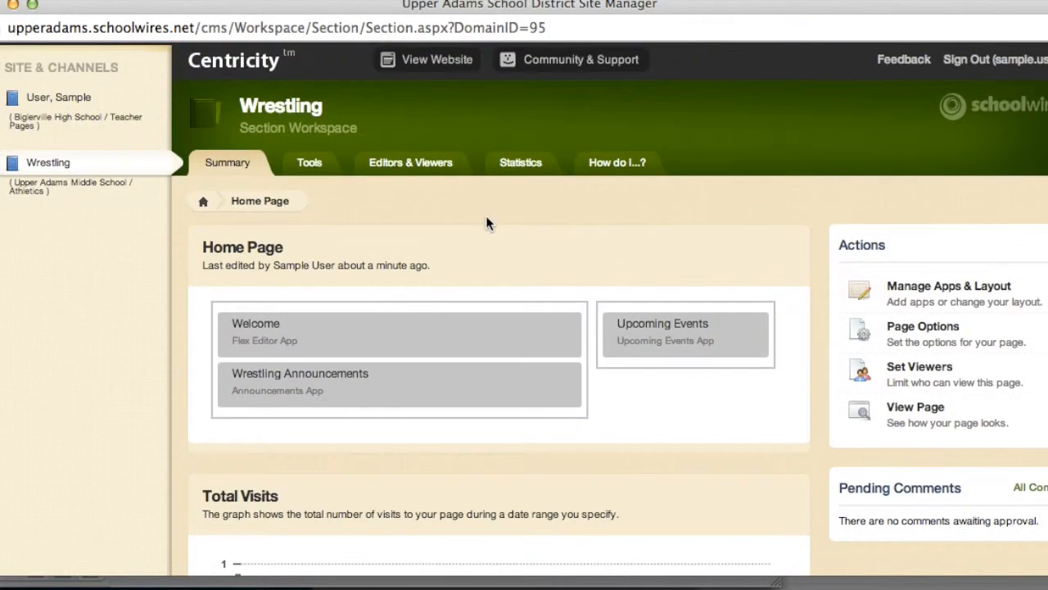
click(450, 67)
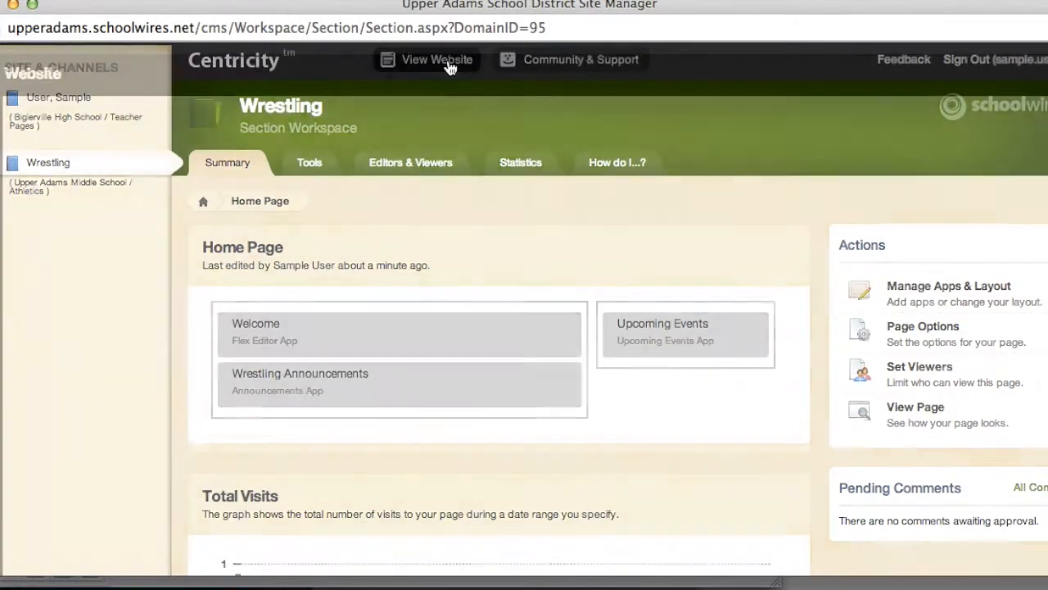
scroll(528, 418, down, 4)
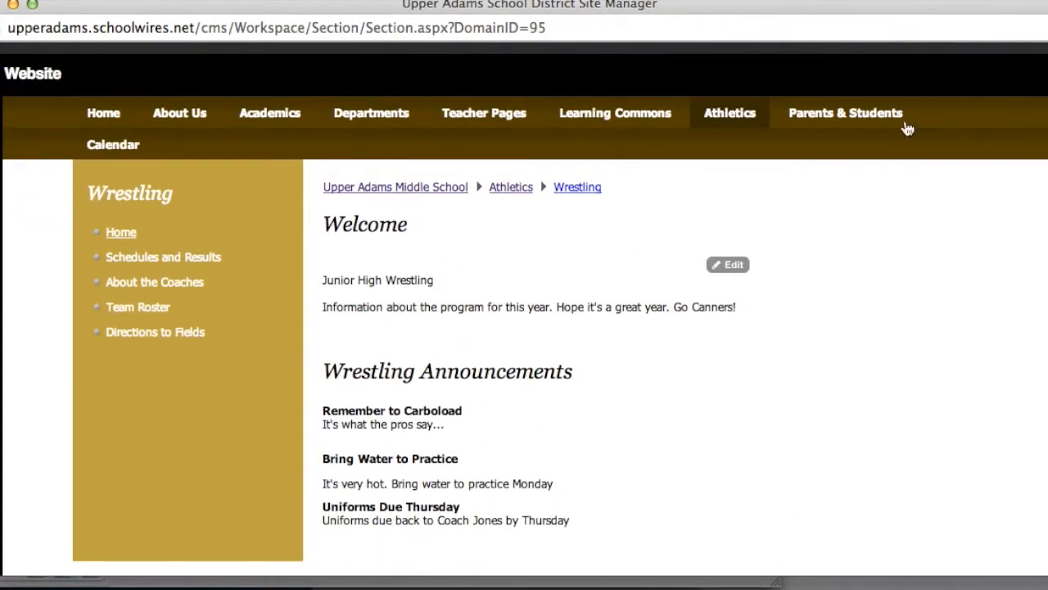
click(1032, 70)
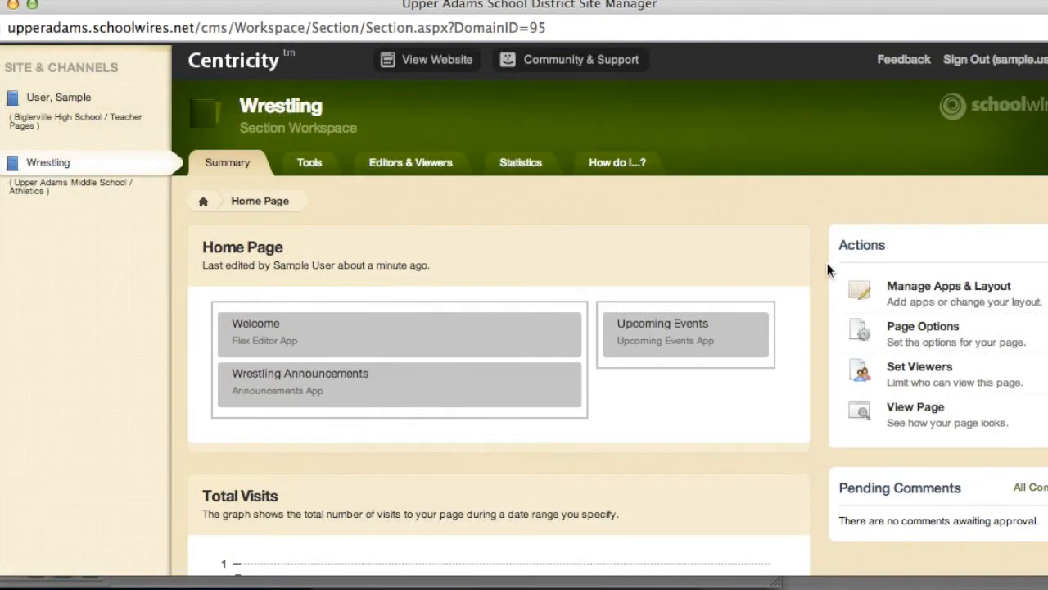
Move Welcome to the right column above Upcoming Events and finish the layout
click(928, 283)
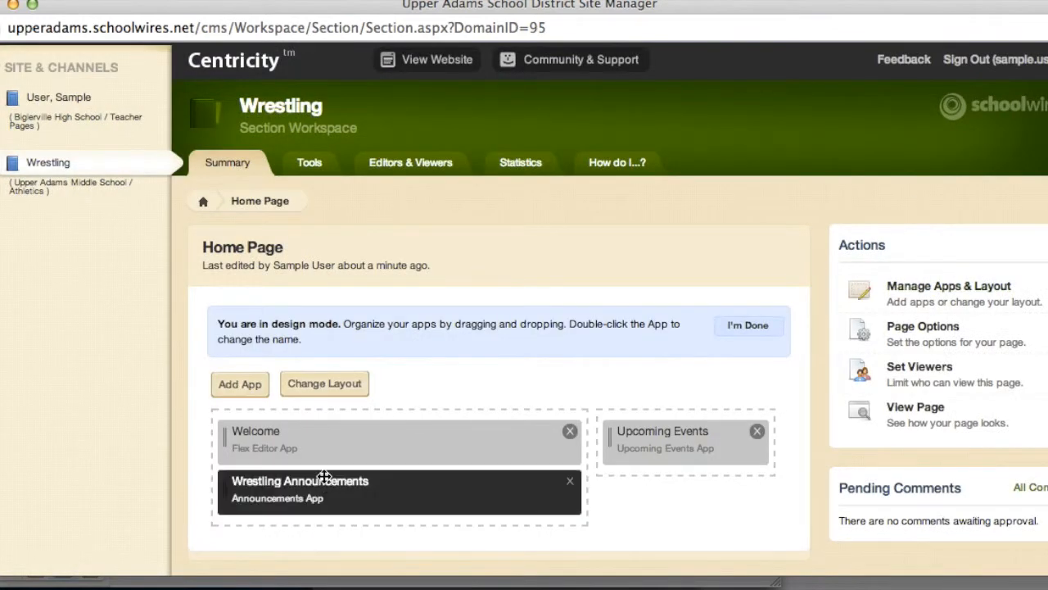
drag(347, 443, 628, 444)
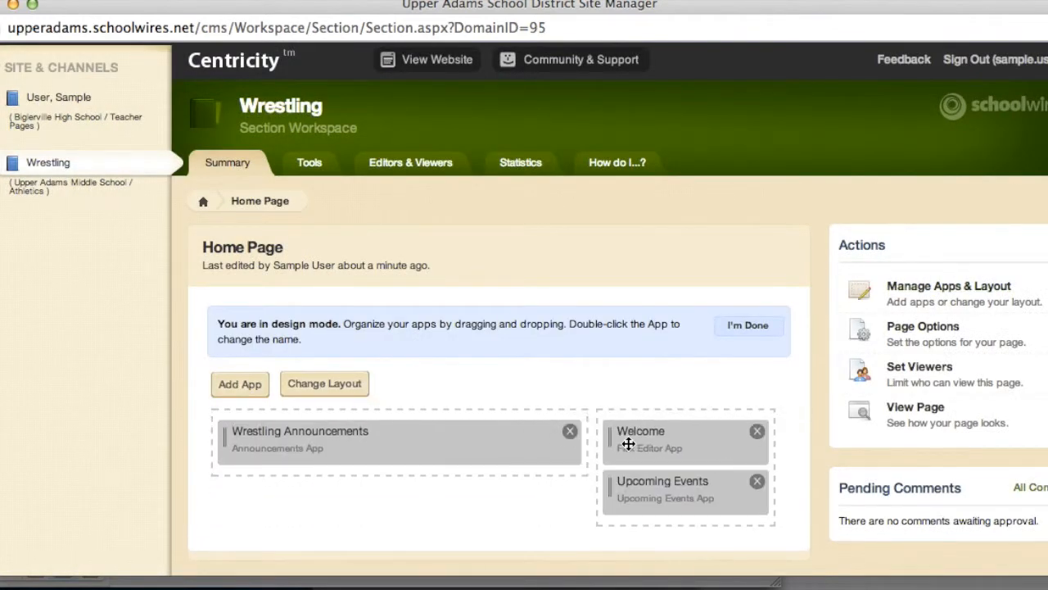
scroll(667, 344, down, 2)
scroll(666, 348, up, 1)
click(749, 309)
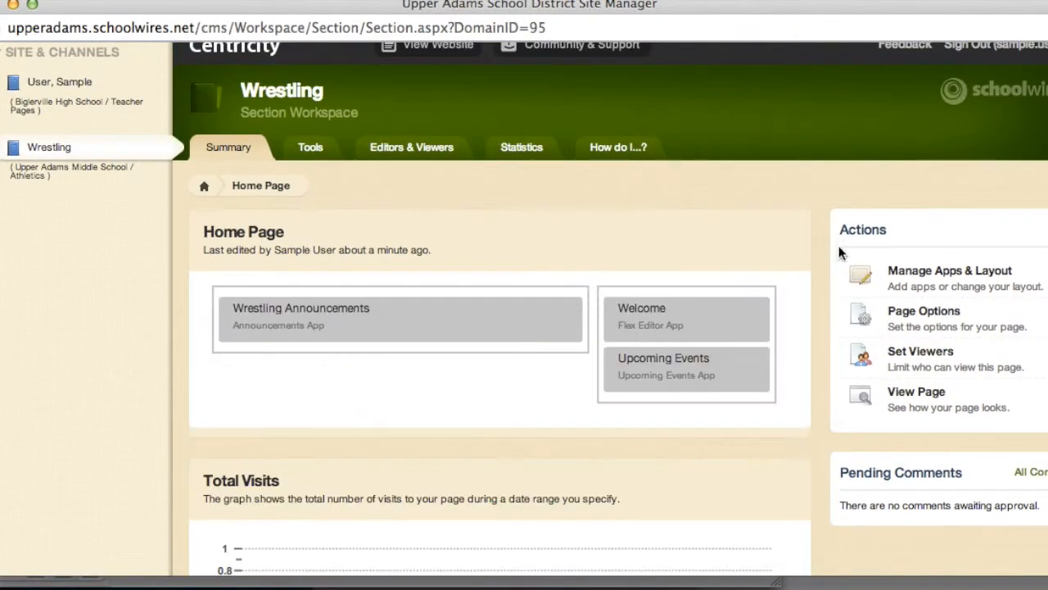
Put Welcome back alone on the left and Wrestling Announcements atop the right column
click(914, 273)
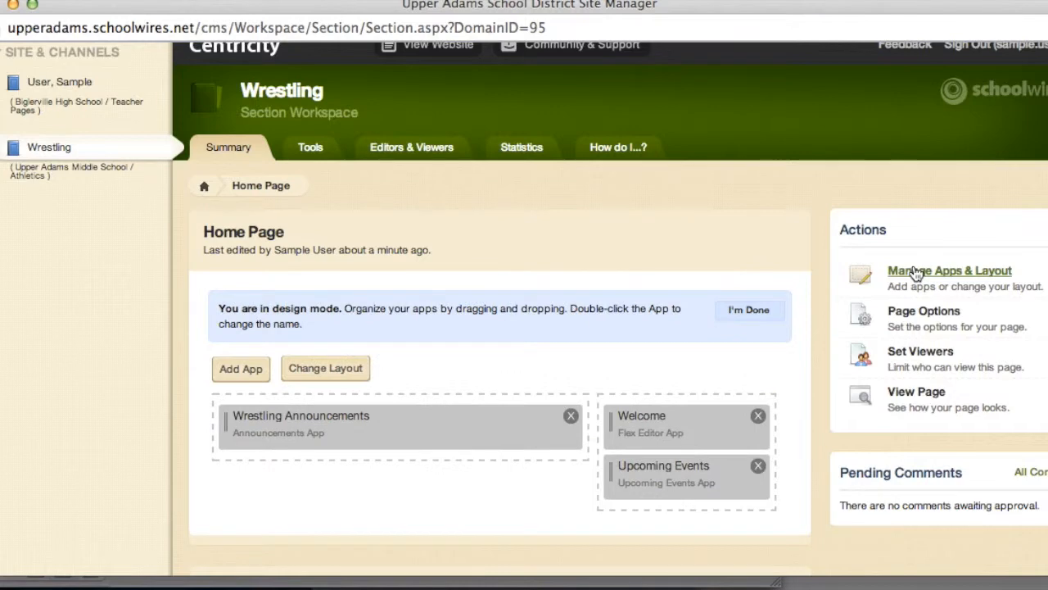
drag(656, 420, 450, 431)
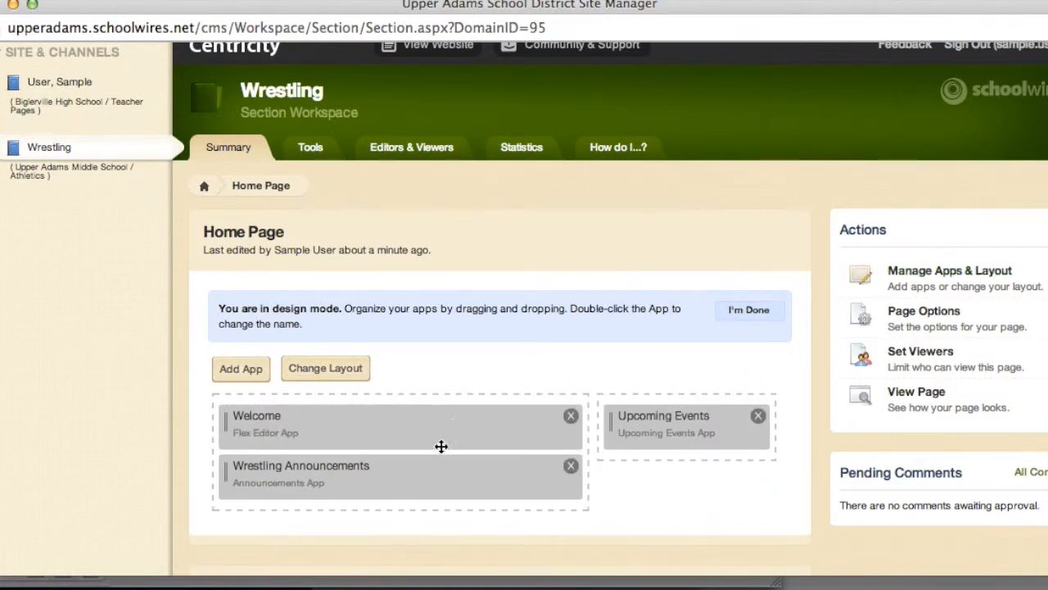
drag(444, 475, 671, 409)
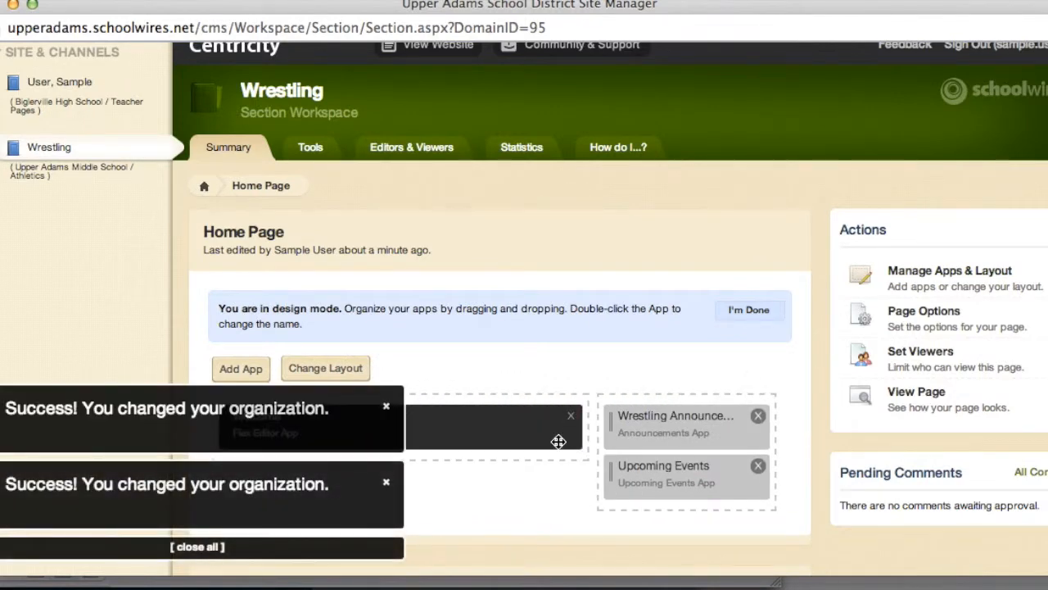
scroll(557, 440, down, 2)
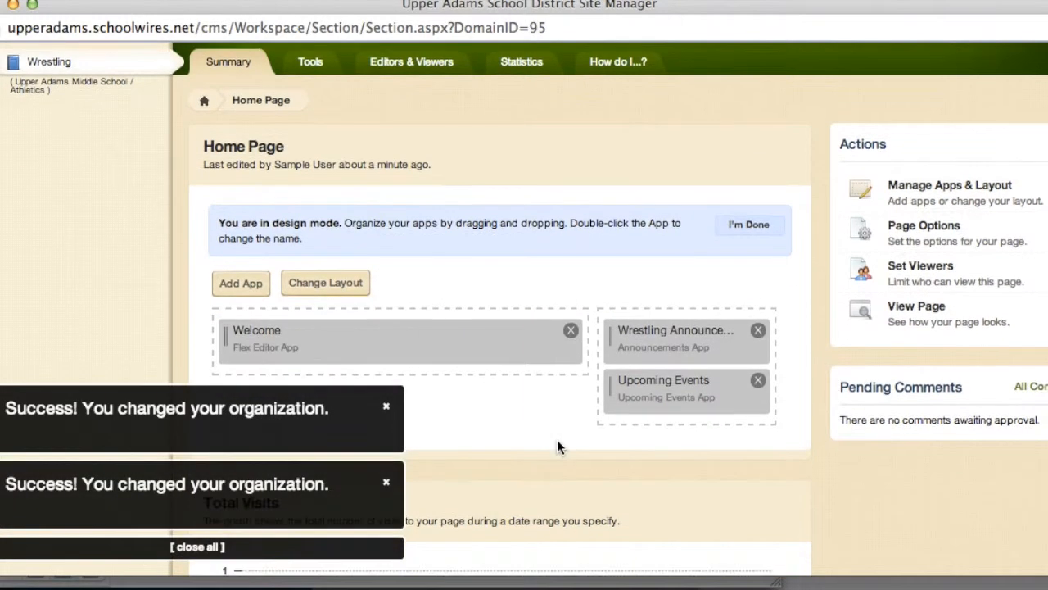
Add a File Library app named 'New Name' to the Home Page and save it
click(243, 284)
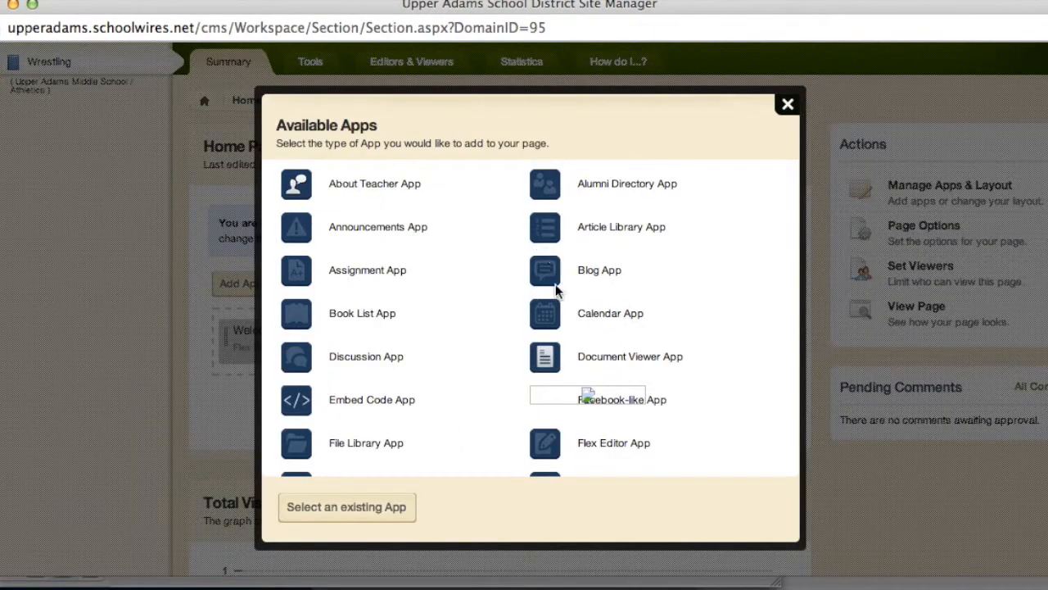
scroll(503, 376, down, 1)
scroll(502, 375, down, 2)
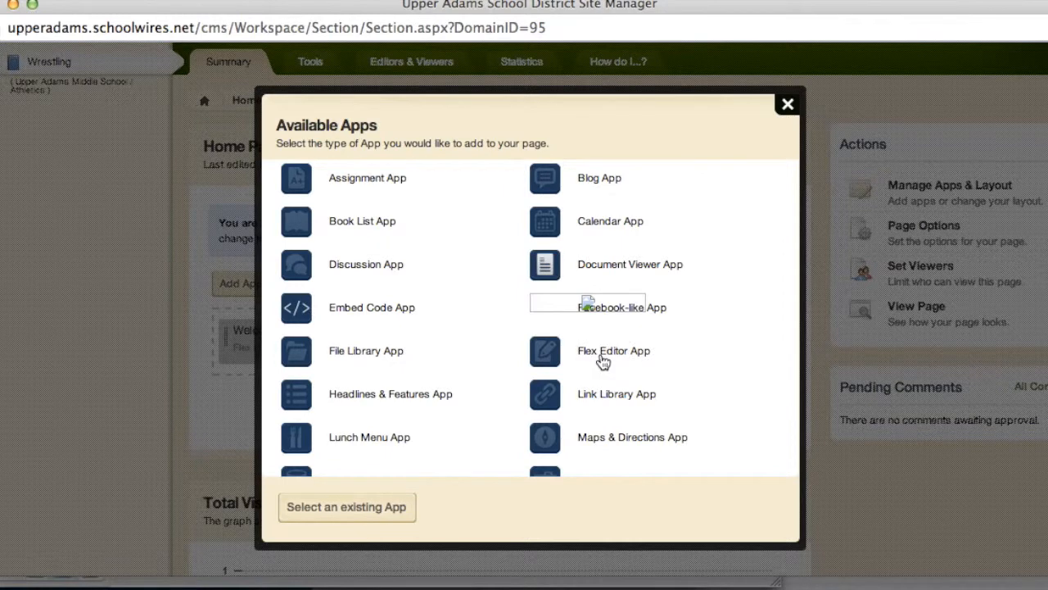
scroll(602, 361, up, 2)
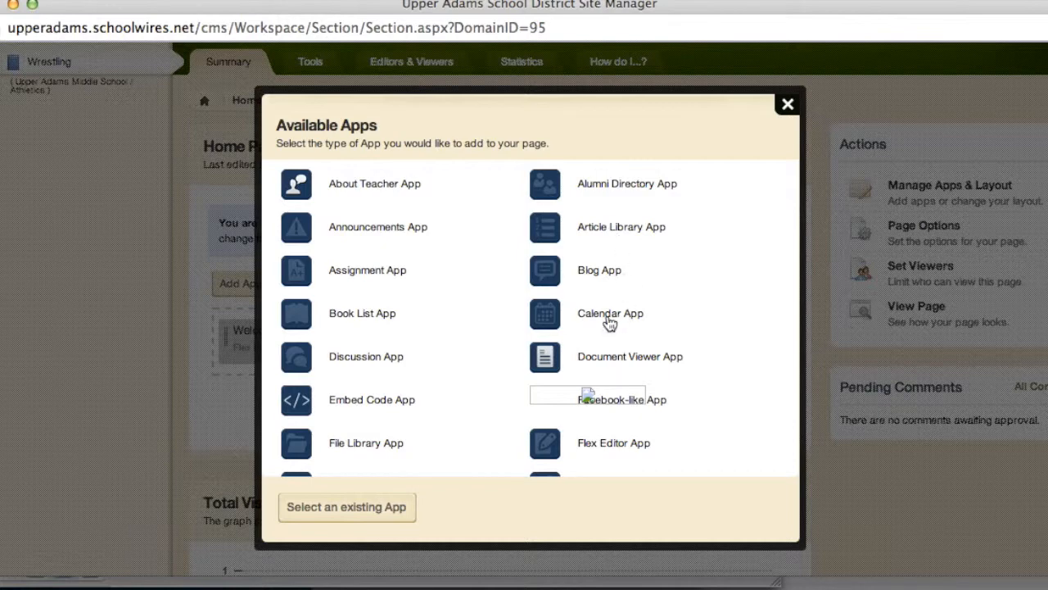
scroll(457, 344, down, 10)
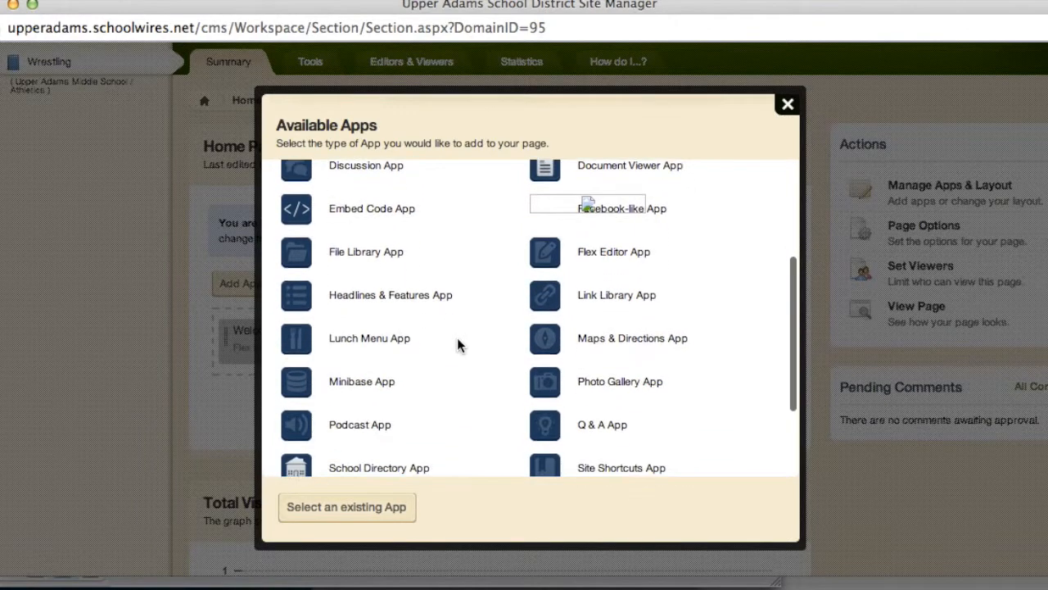
scroll(457, 344, up, 10)
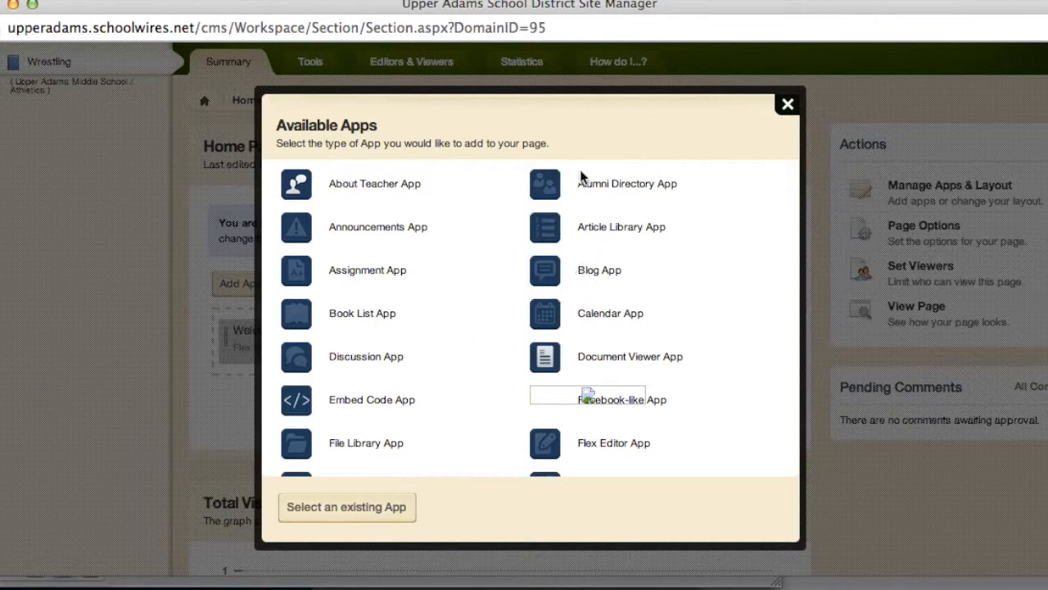
click(375, 443)
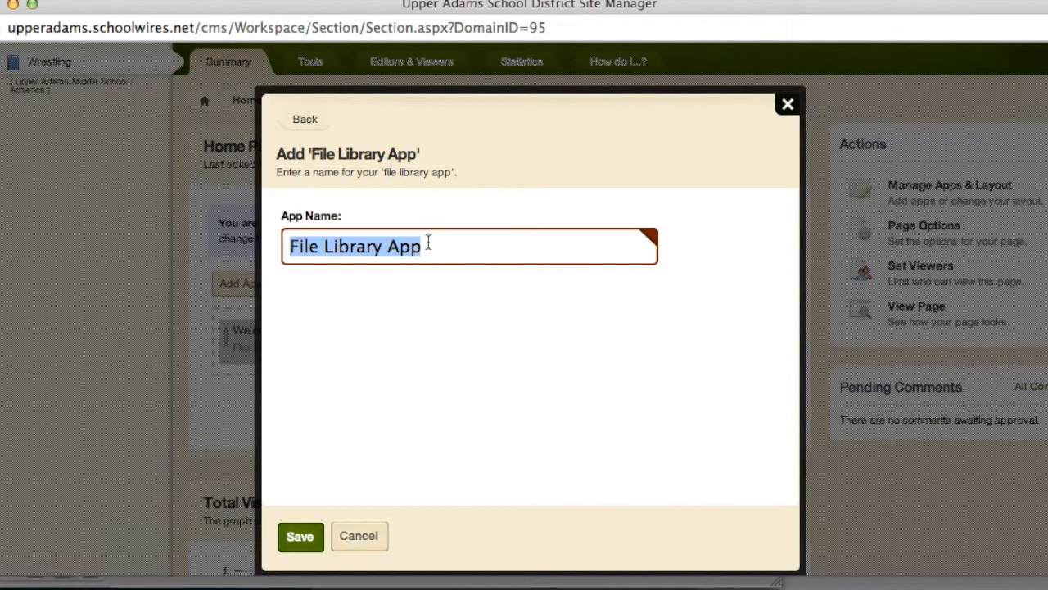
text(New Name)
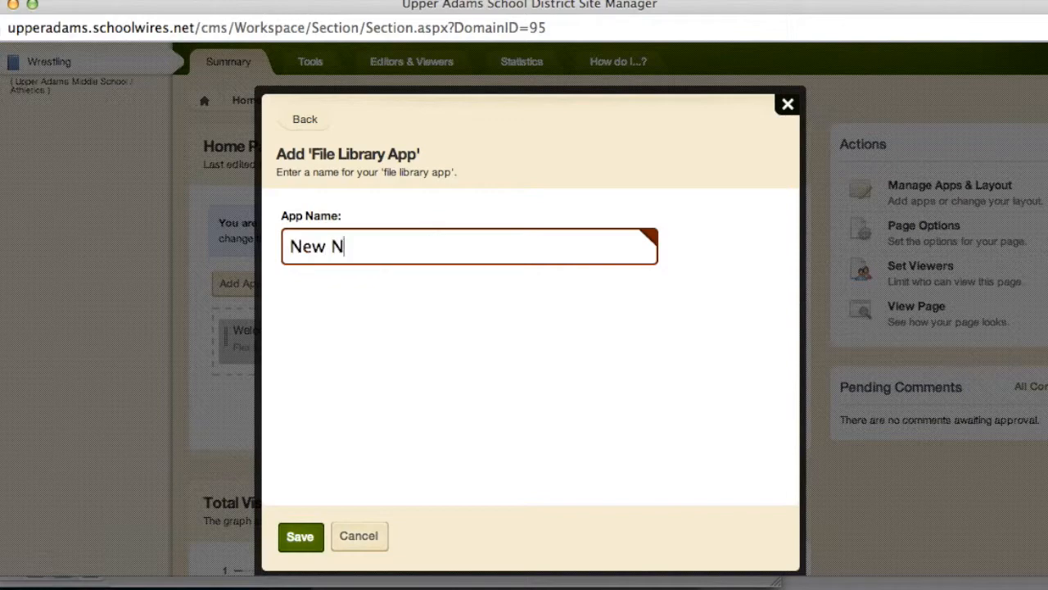
click(301, 547)
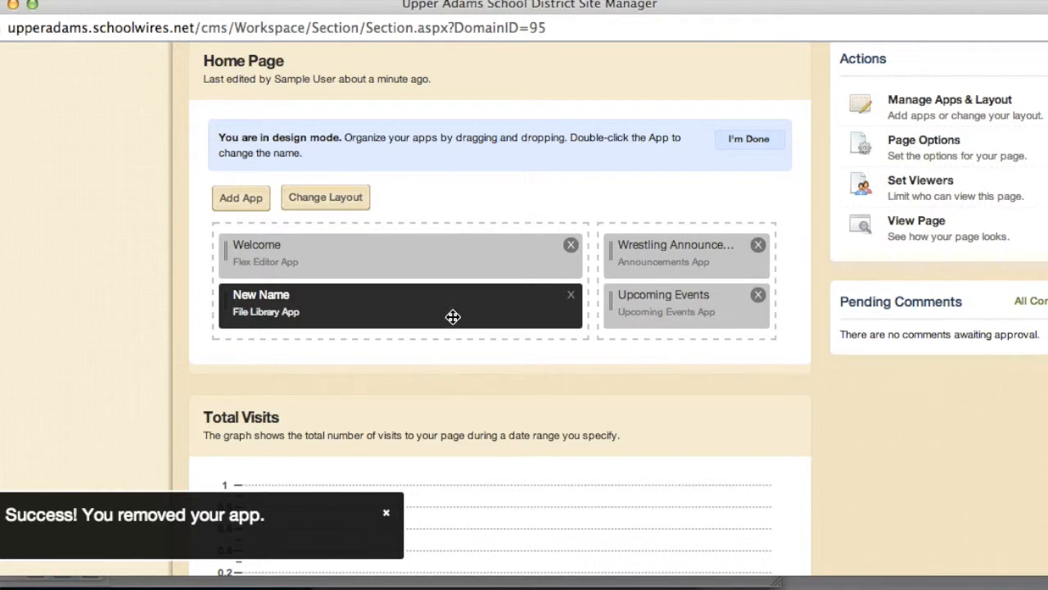
Leave design mode and return to the Wrestling section's Current Pages list
click(735, 141)
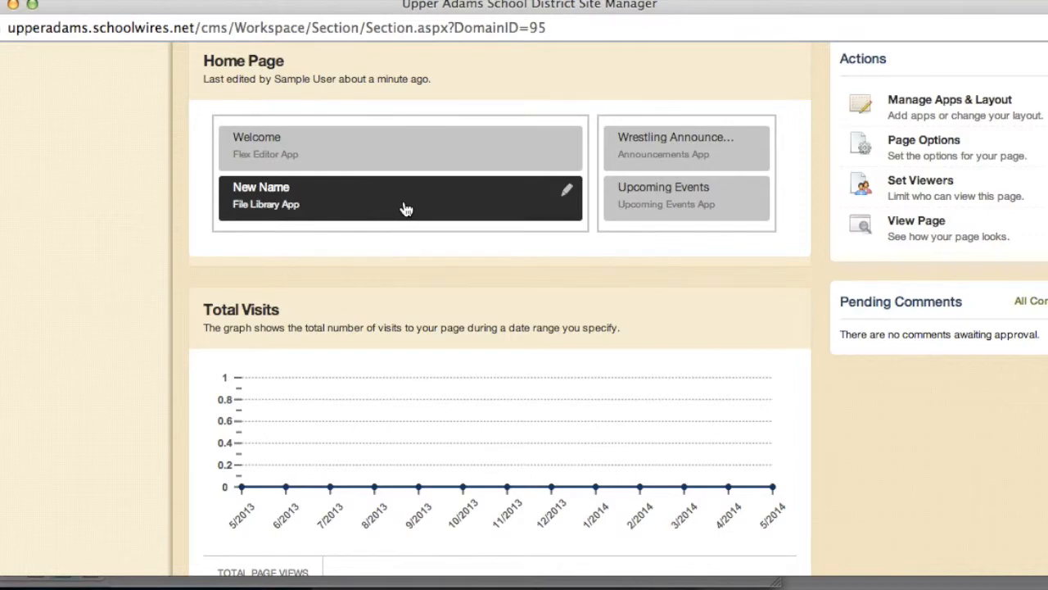
scroll(660, 202, up, 5)
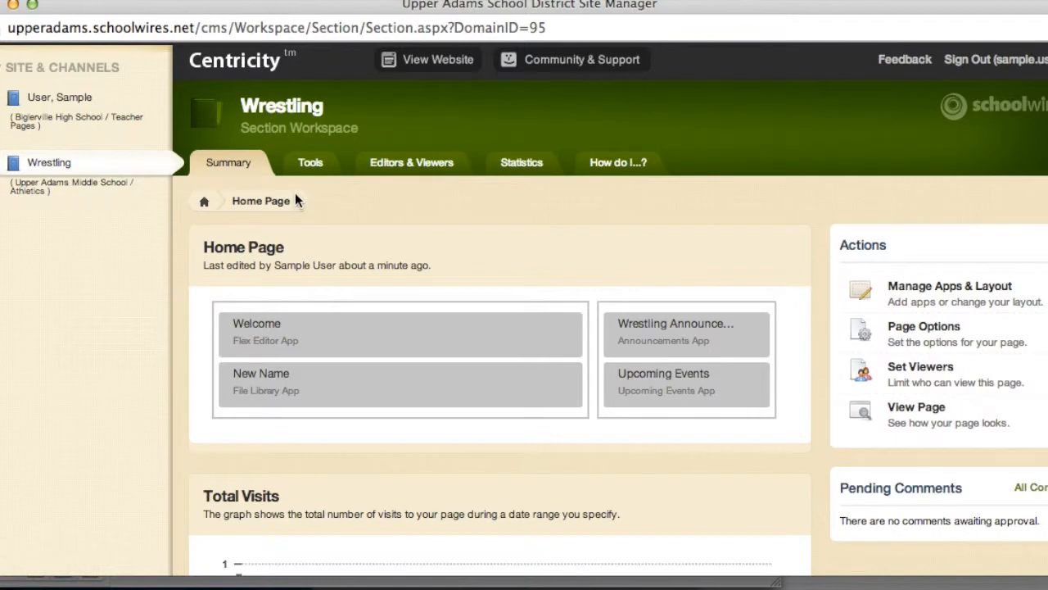
click(284, 108)
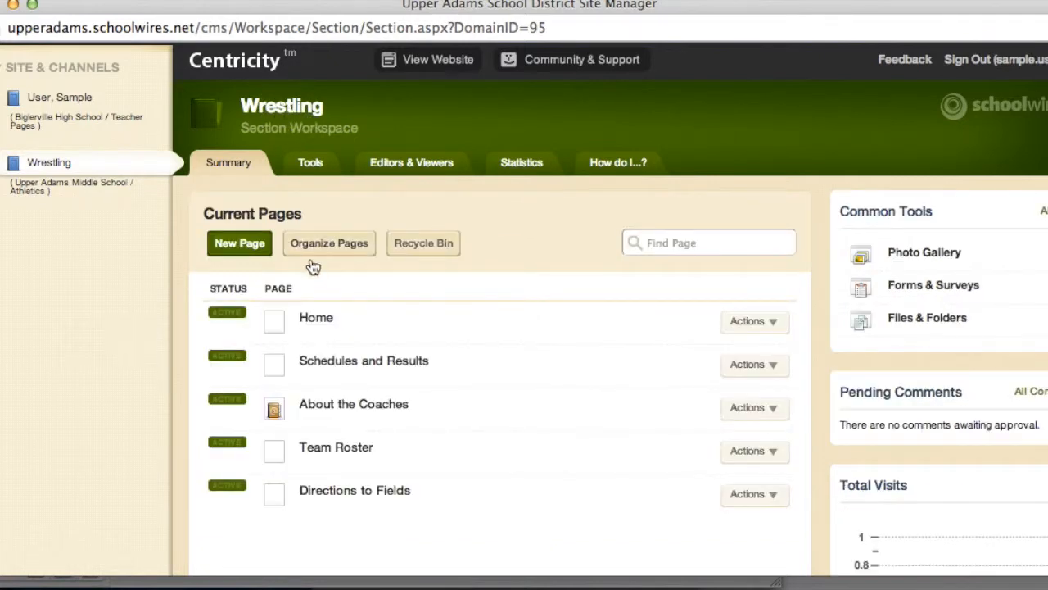
Open the About the Coaches page and glance over the head coach's profile
click(358, 407)
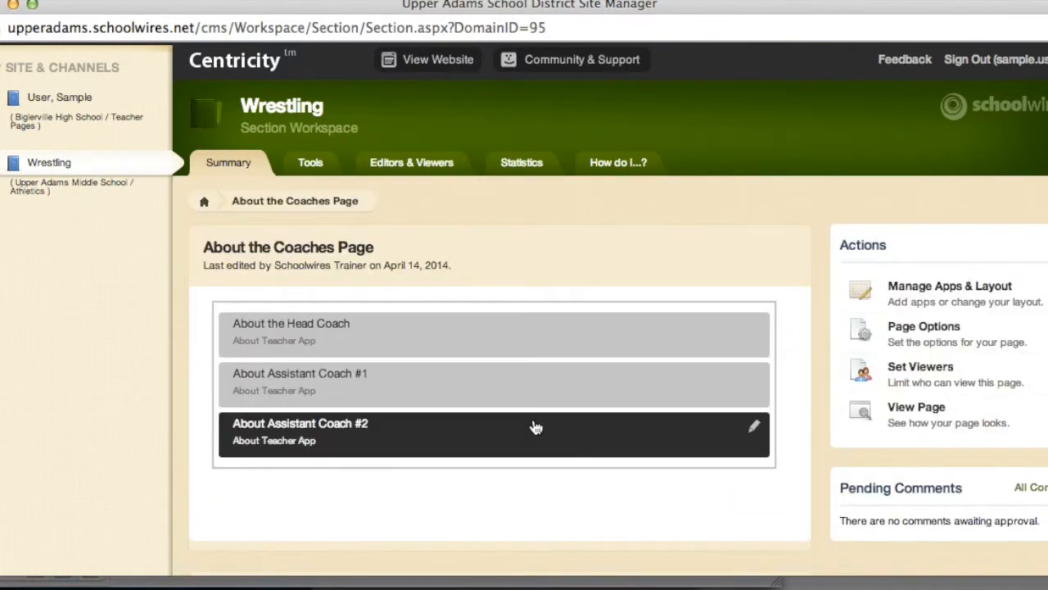
click(453, 338)
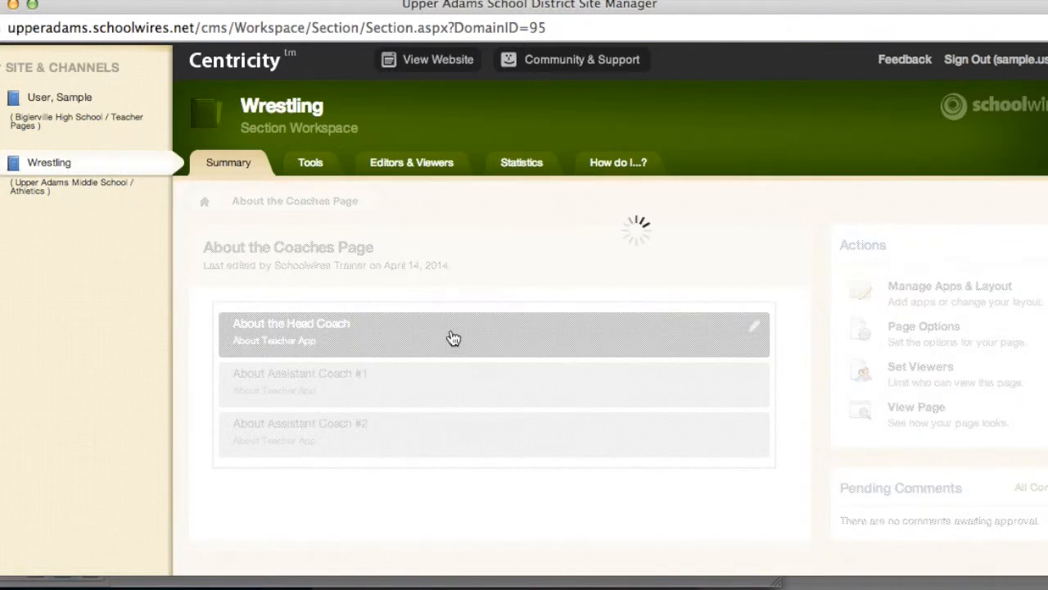
scroll(694, 424, down, 1)
scroll(693, 418, down, 3)
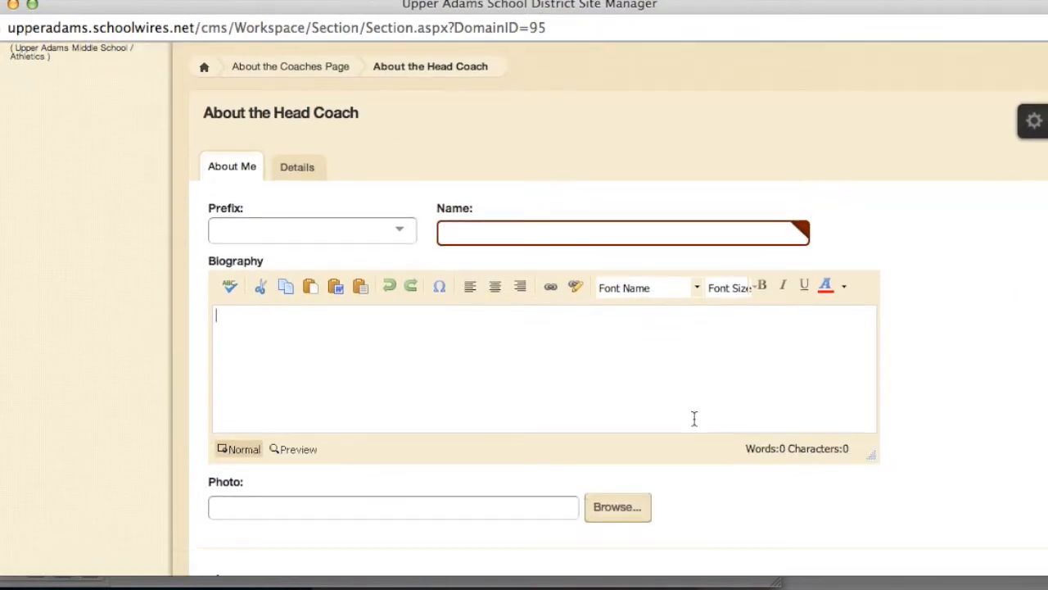
scroll(693, 418, up, 1)
click(285, 110)
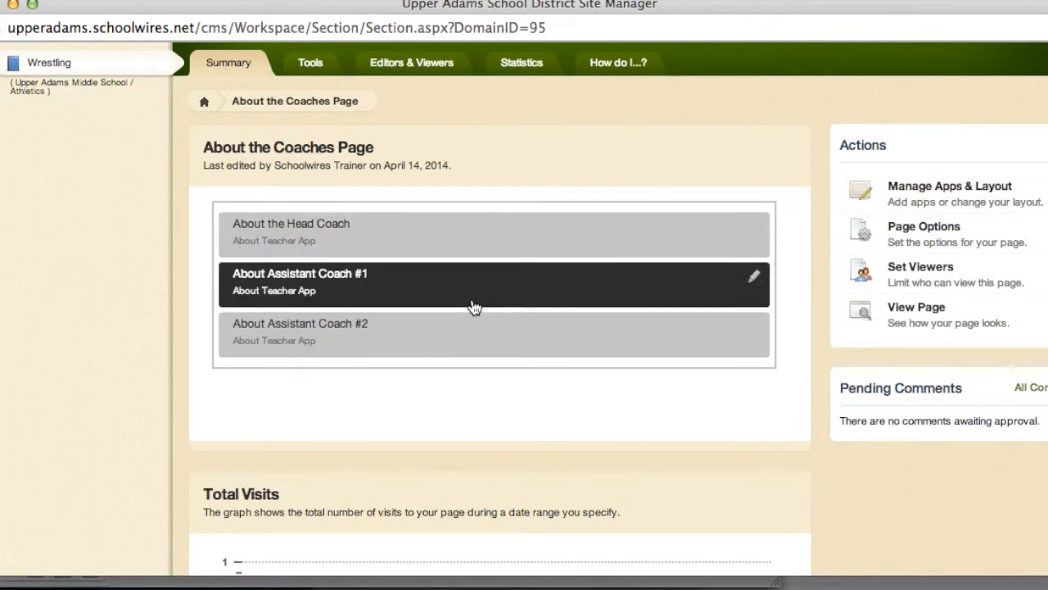
Set the head coach's prefix to Mr., enter the coach's name, and start adding a photo
click(473, 250)
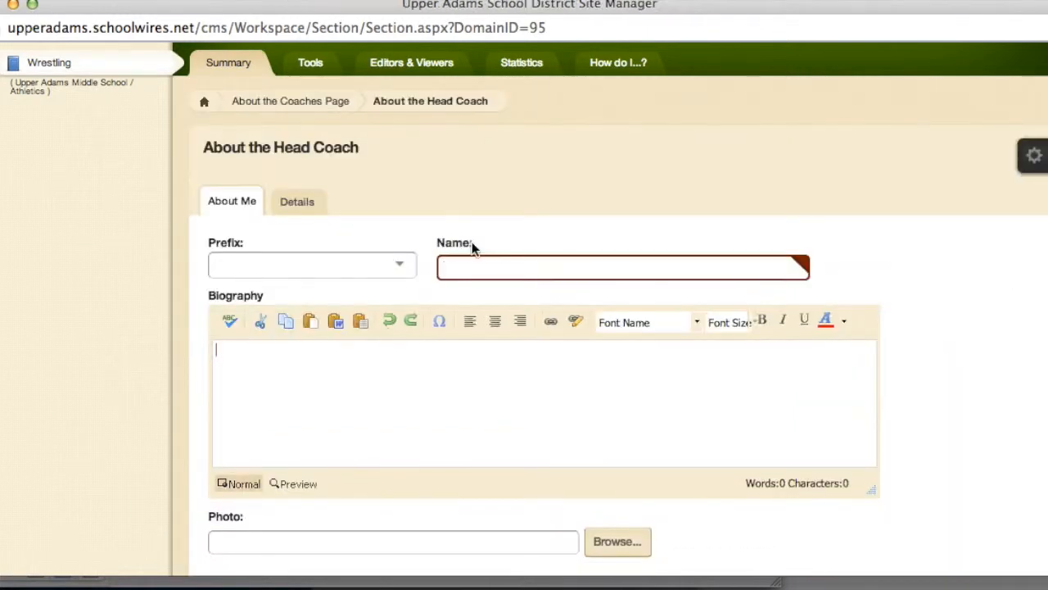
click(404, 269)
click(287, 354)
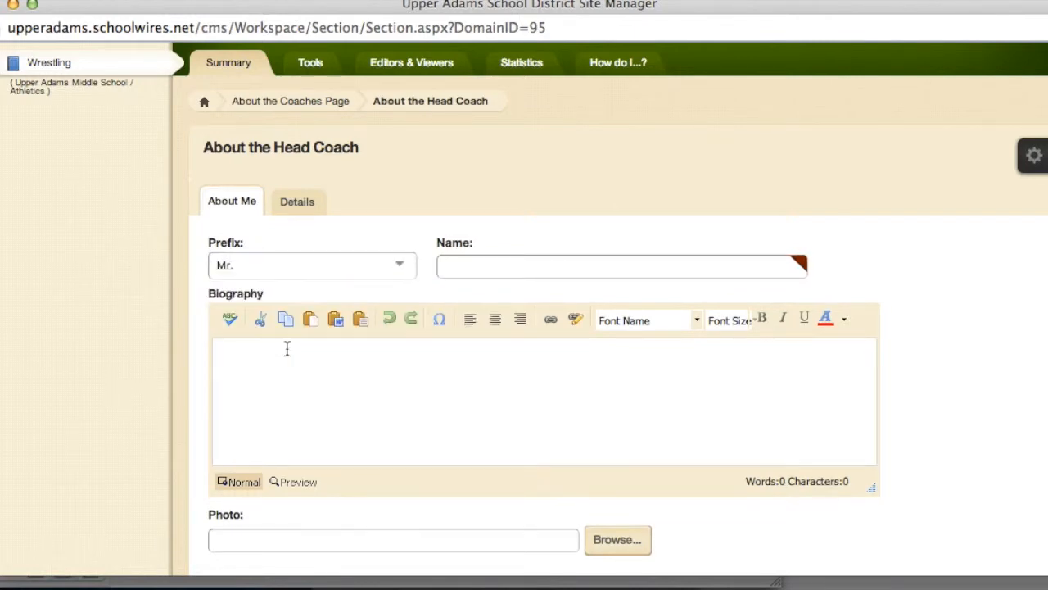
click(473, 260)
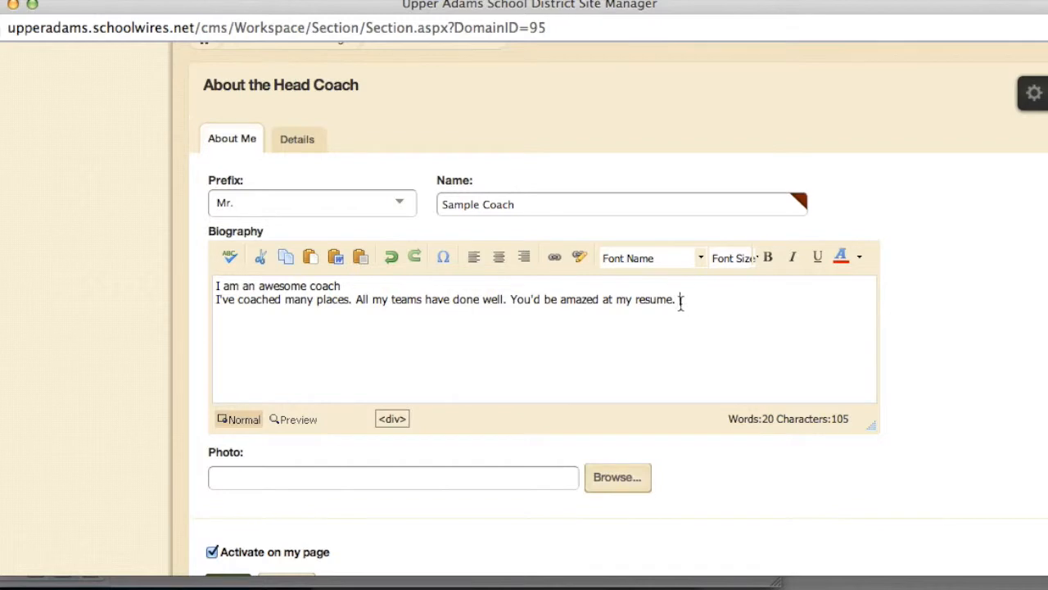
scroll(670, 326, down, 2)
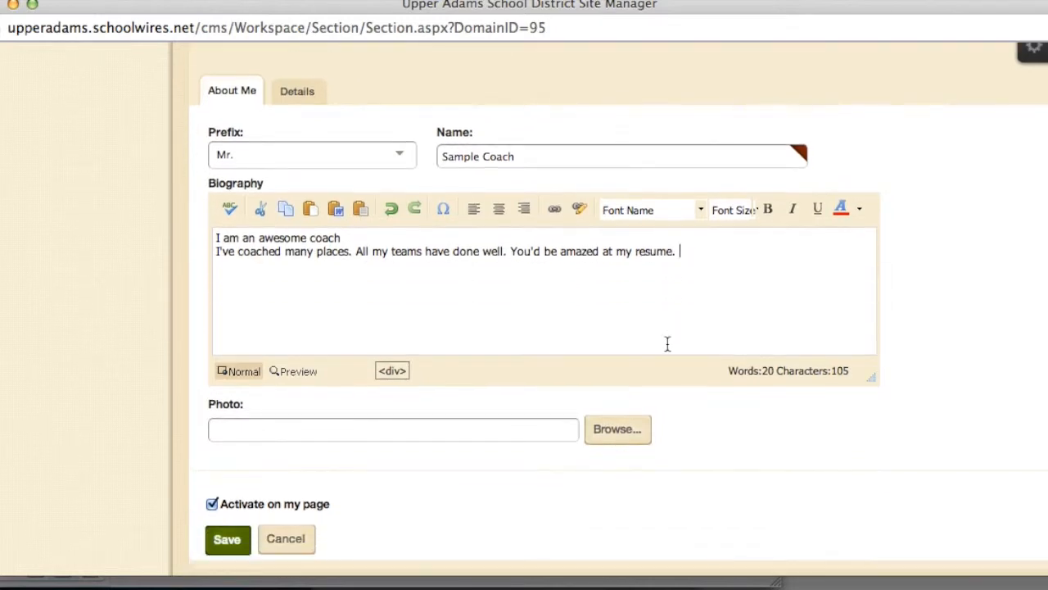
click(619, 433)
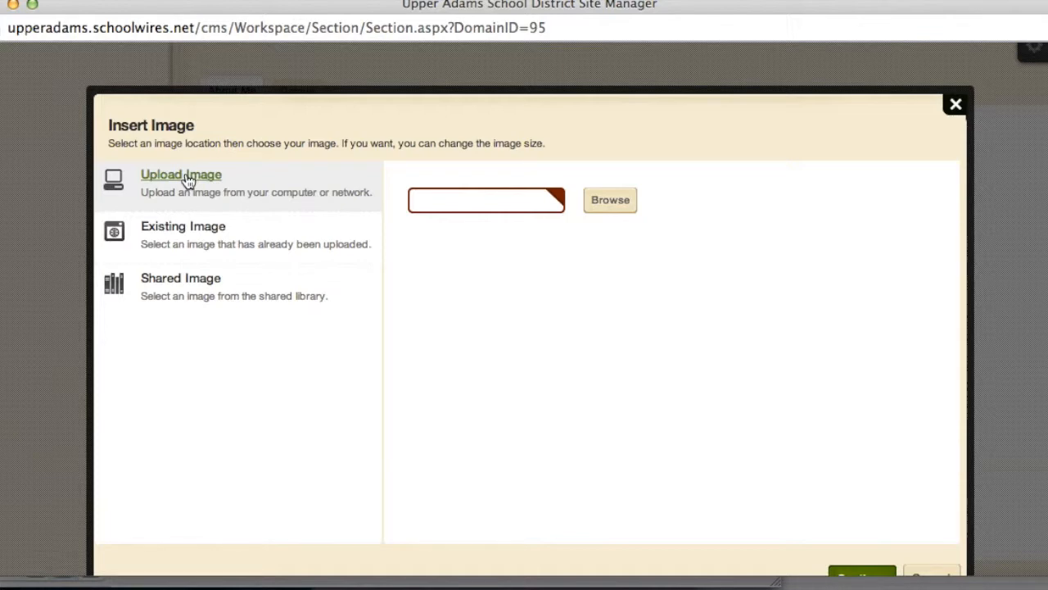
Upload Logo.jpg from the SchoolLogos folder and insert it as the head coach's photo
click(624, 200)
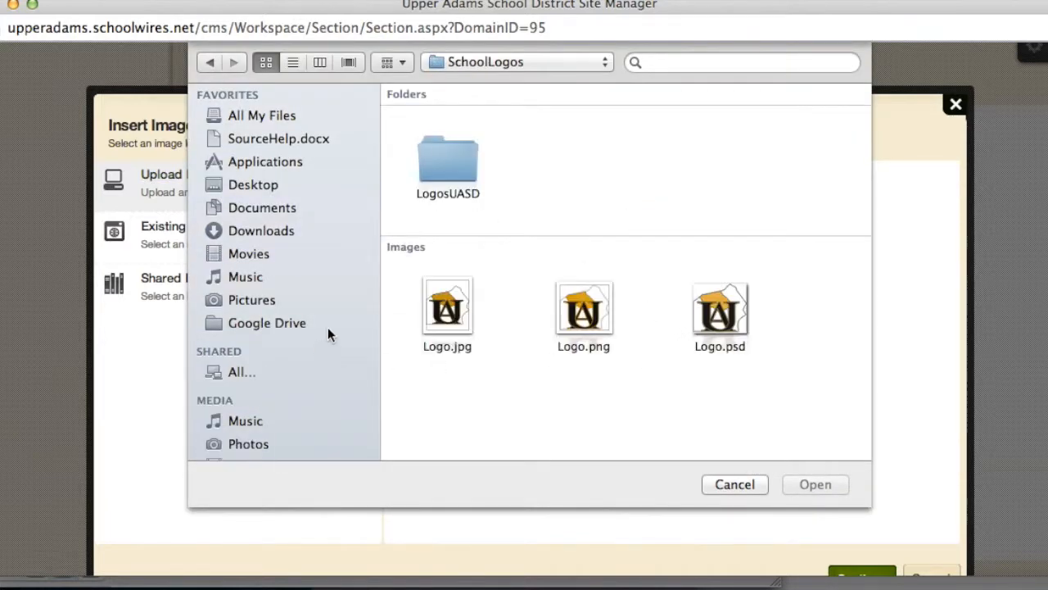
click(450, 312)
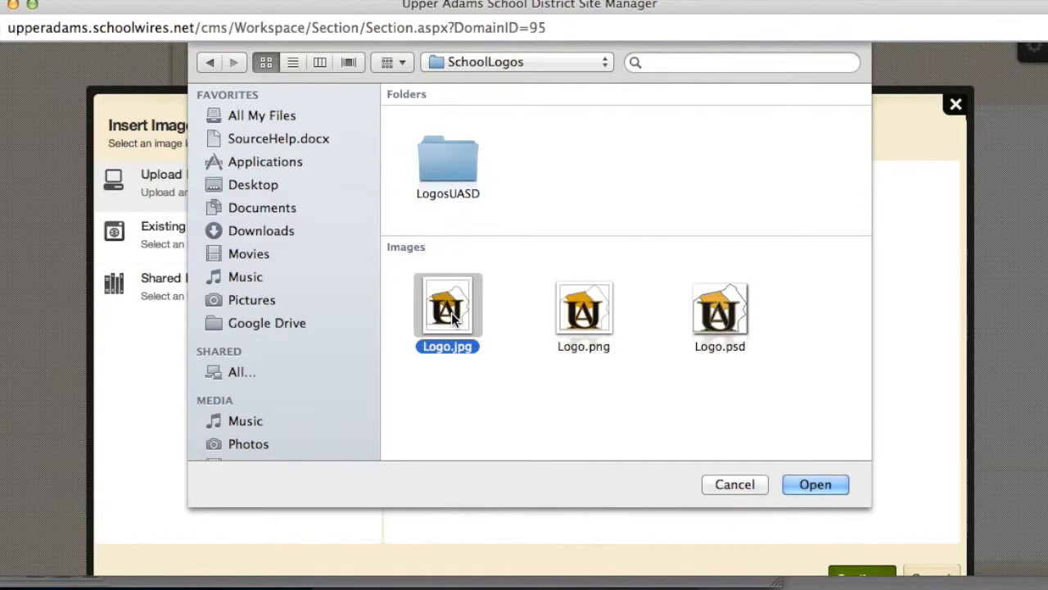
click(835, 490)
scroll(766, 460, down, 2)
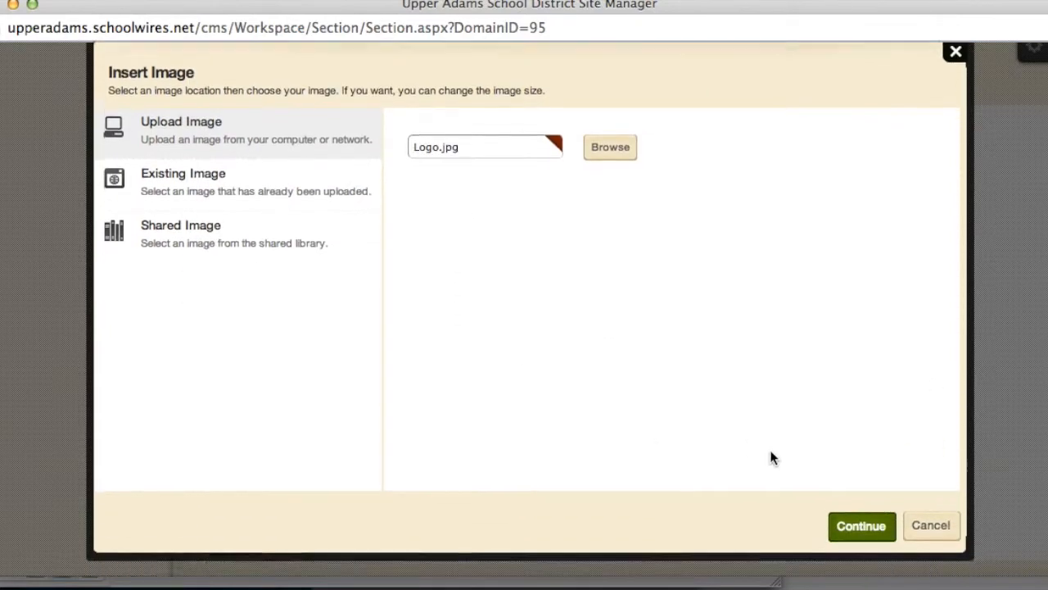
click(848, 510)
scroll(850, 507, down, 2)
click(860, 534)
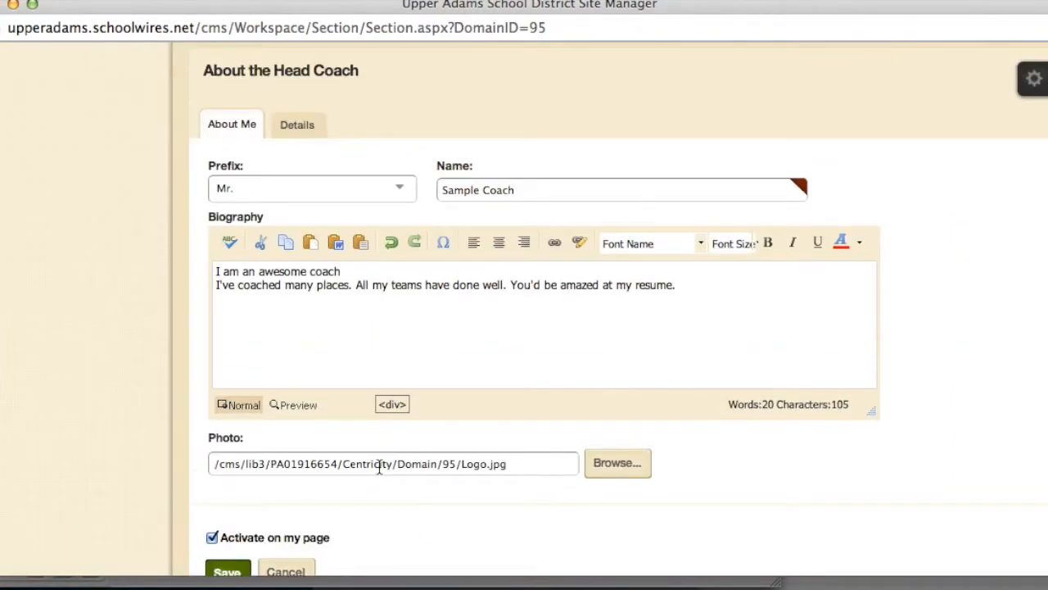
Fill in the coach's e-mail on the Details tab and save the profile
click(300, 125)
click(311, 187)
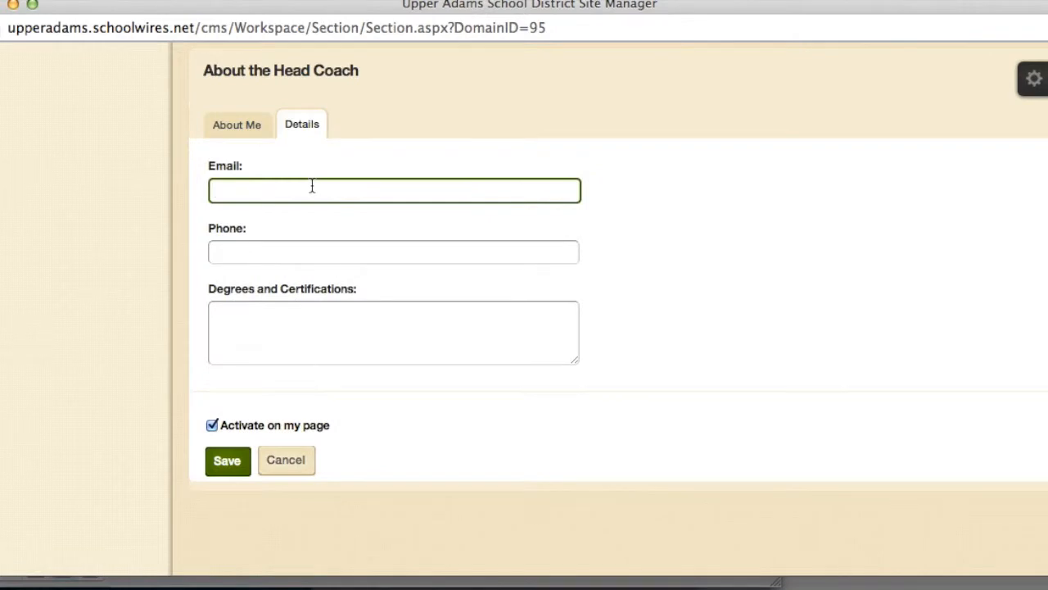
text(email@email.com)
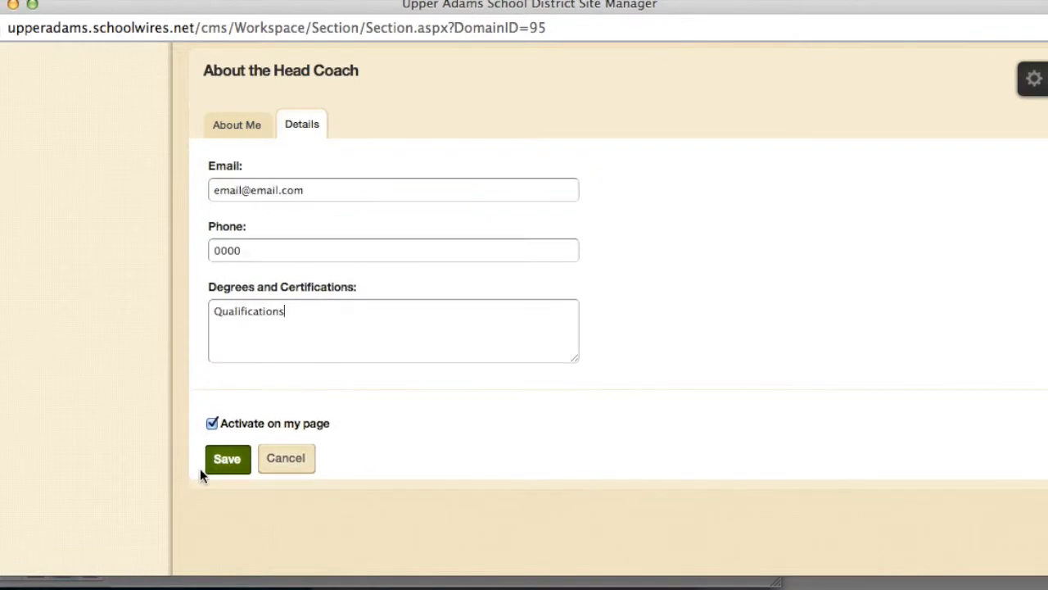
click(224, 467)
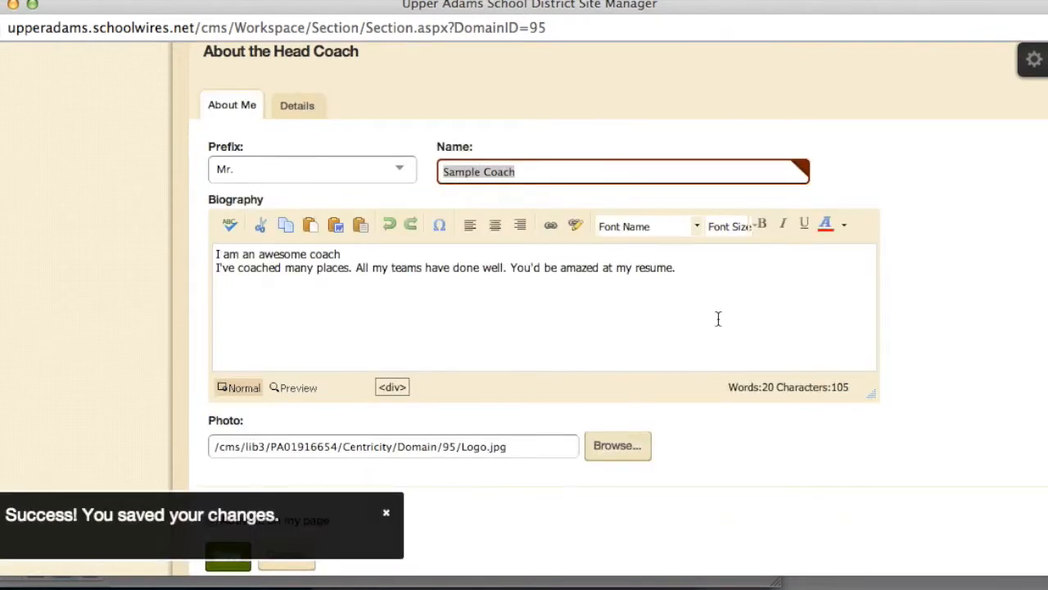
scroll(719, 318, up, 5)
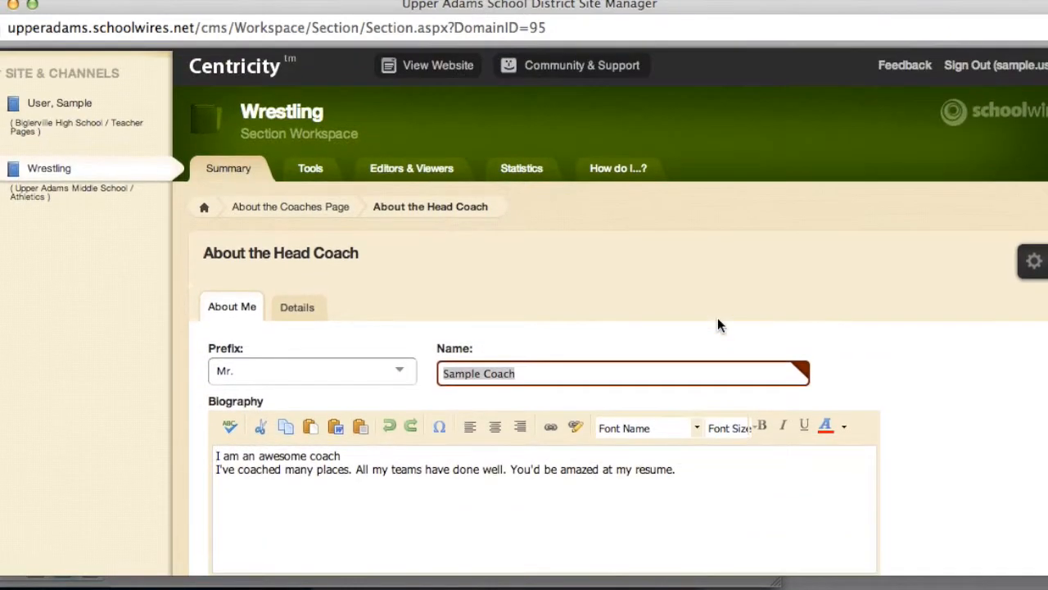
click(438, 61)
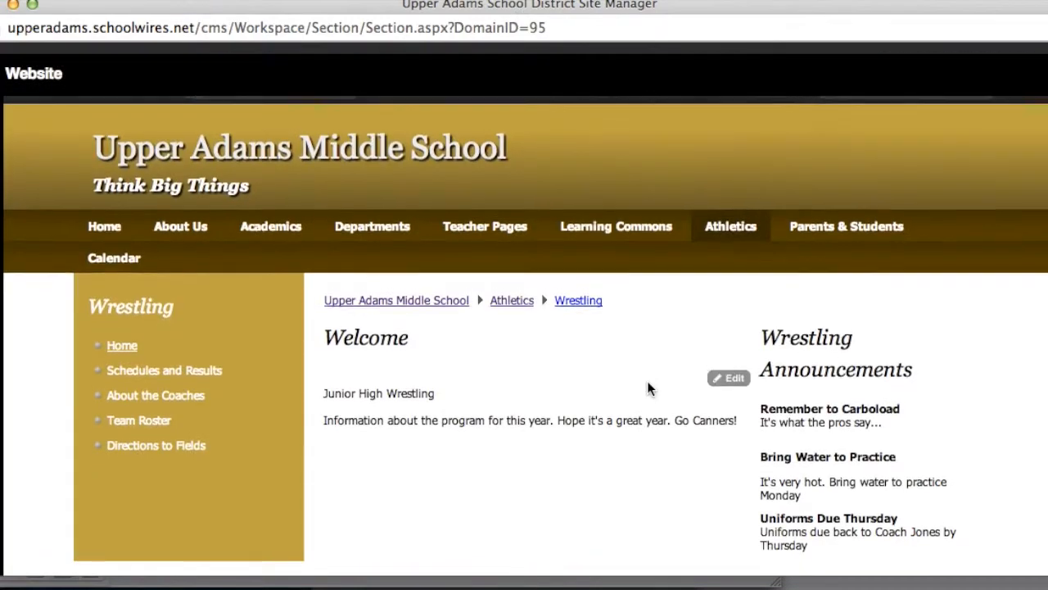
scroll(647, 385, down, 3)
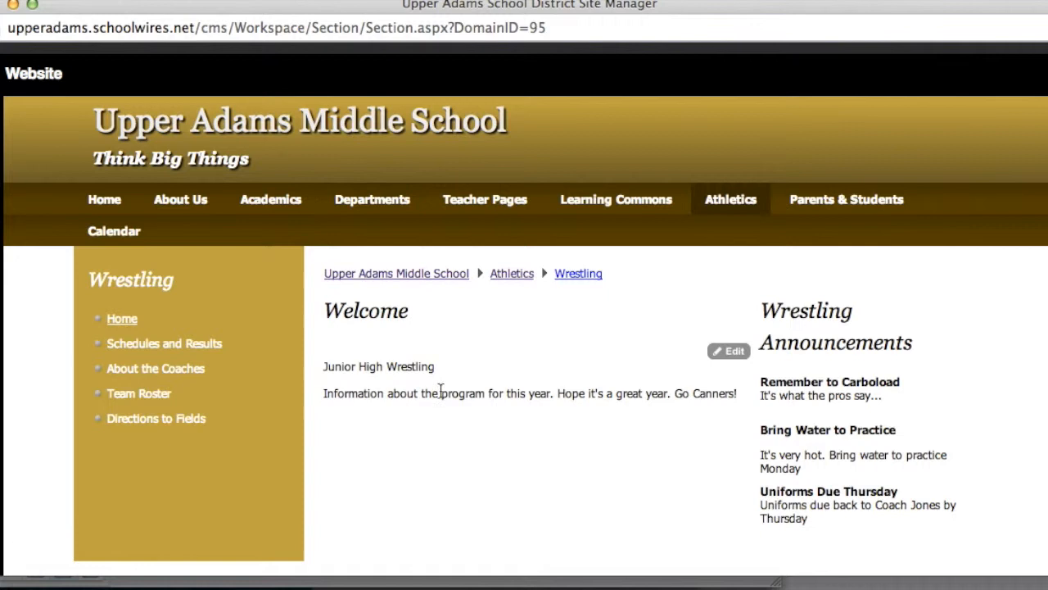
scroll(424, 404, down, 2)
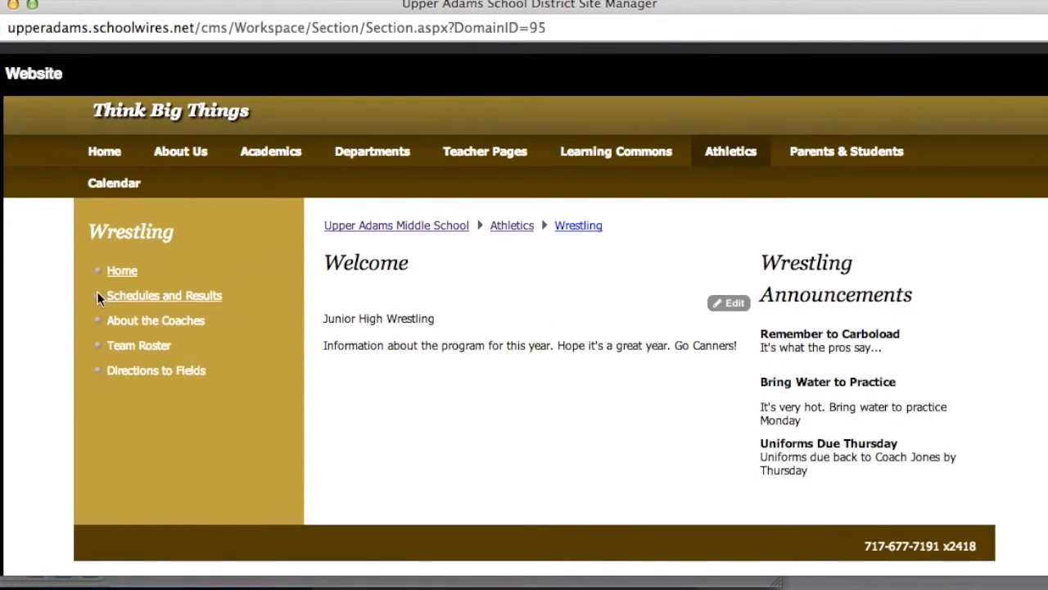
click(143, 326)
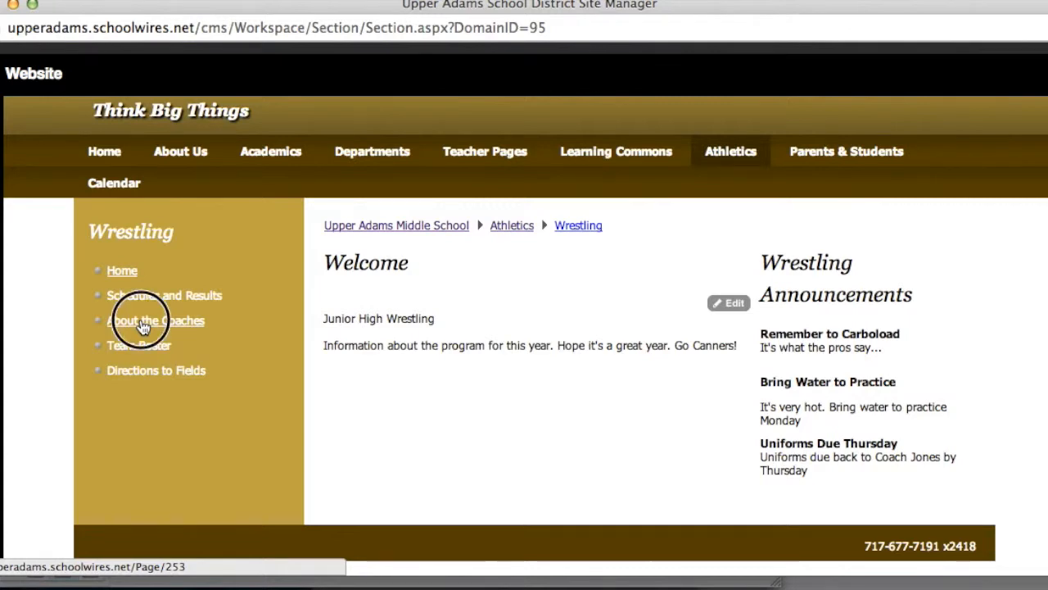
scroll(466, 436, down, 3)
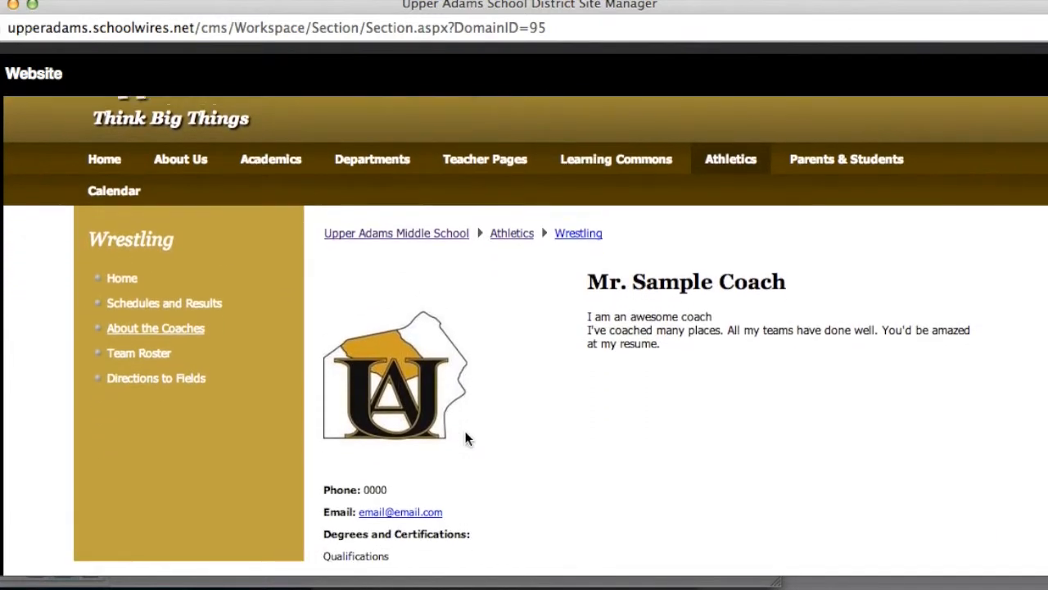
scroll(465, 432, down, 1)
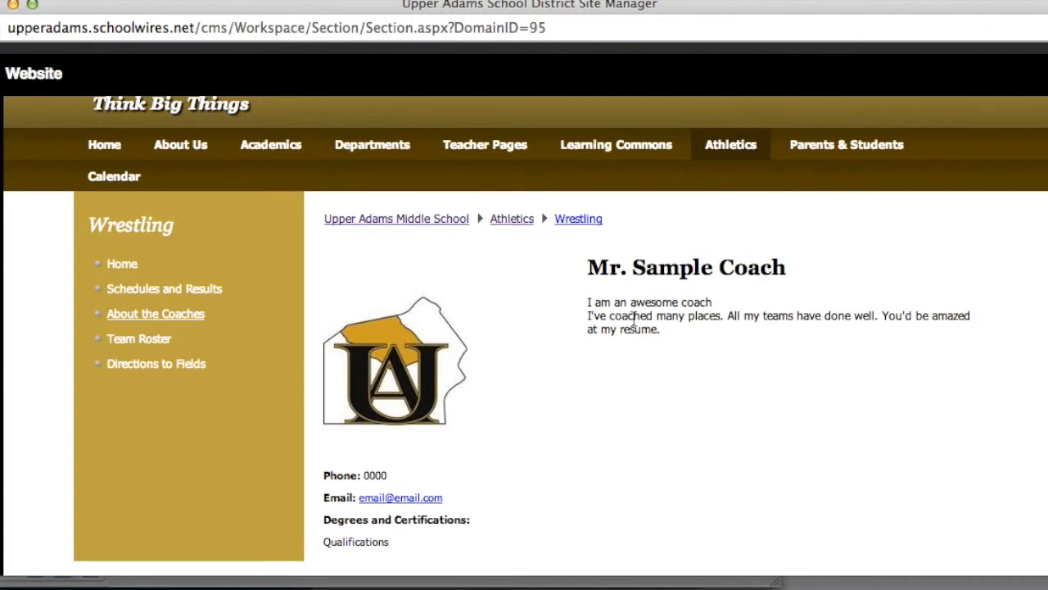
scroll(628, 418, down, 5)
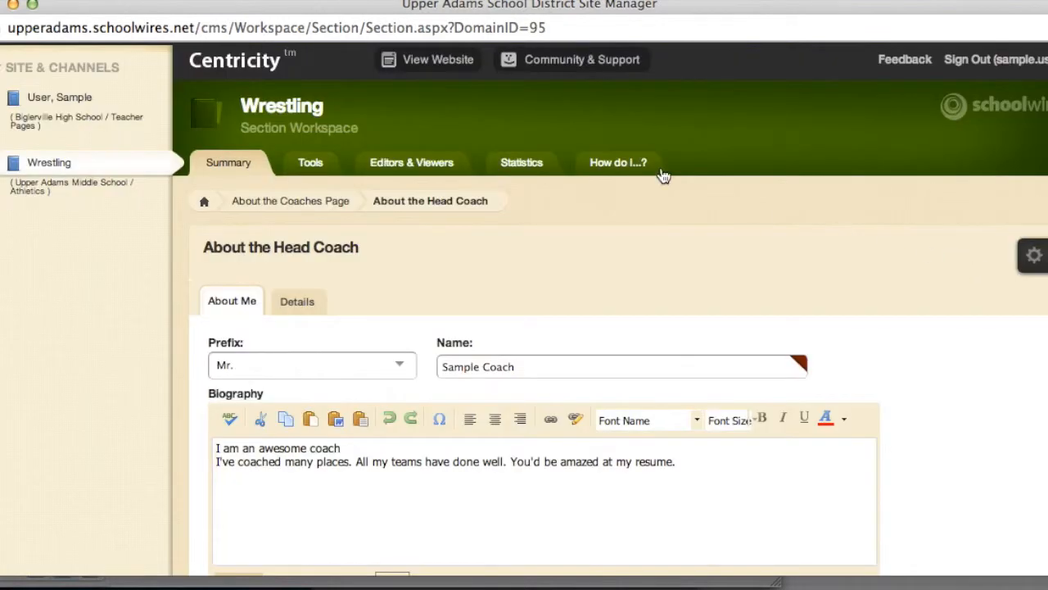
Review Assistant Coach #1's profile and contact details, then bring up the live Wrestling website
click(281, 203)
scroll(598, 351, down, 3)
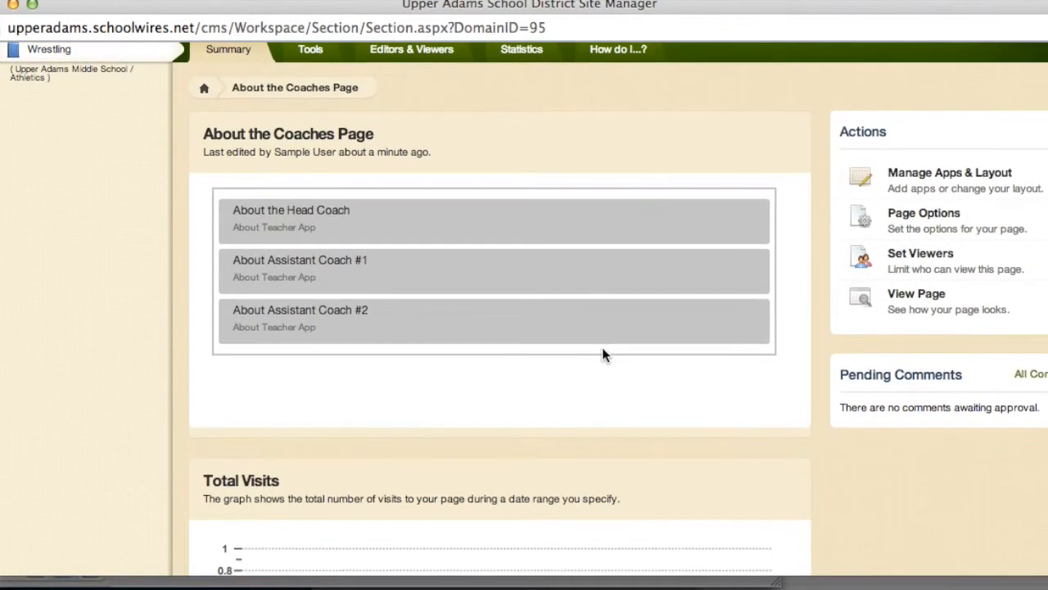
click(492, 285)
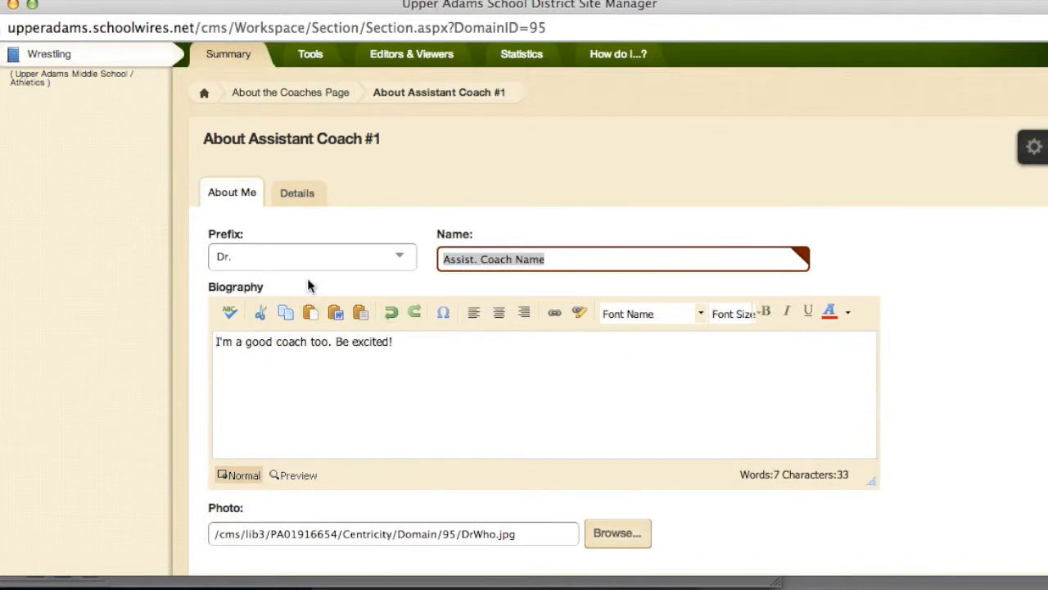
click(297, 197)
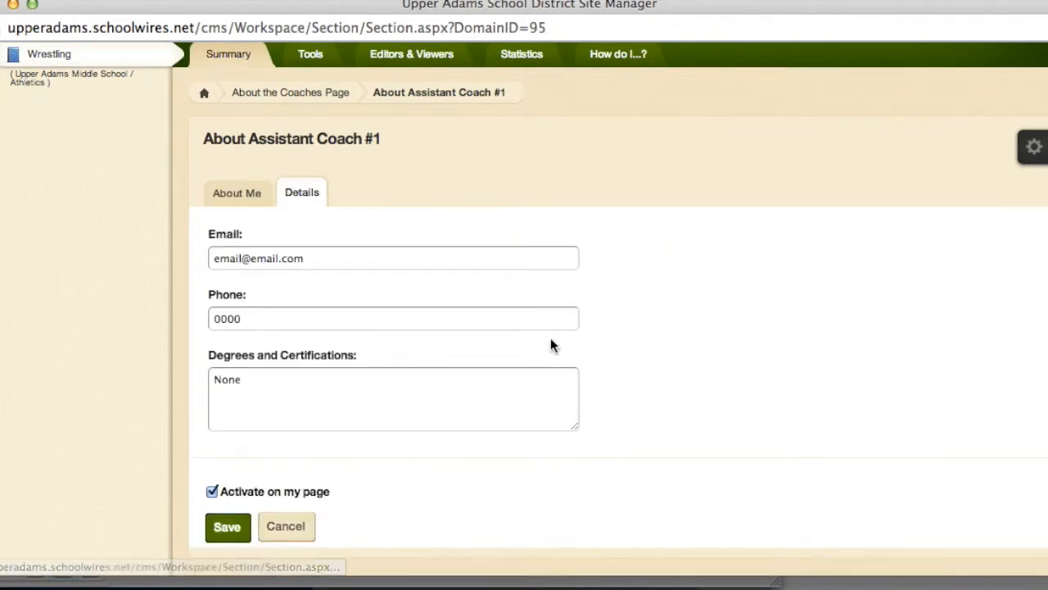
scroll(556, 335, up, 3)
click(412, 62)
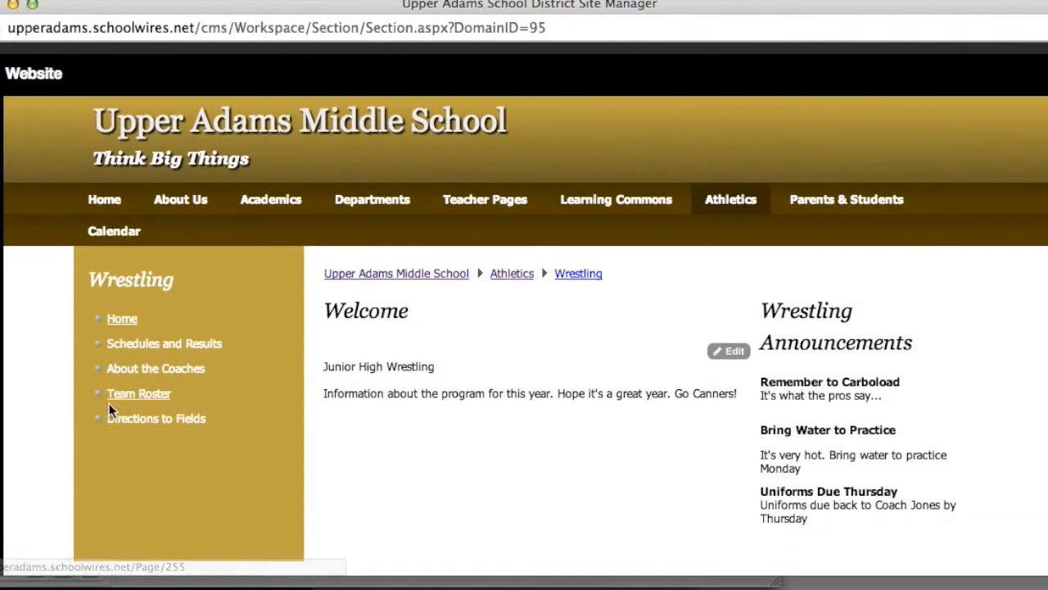
Scroll through both coach profiles on the live About the Coaches page, then close the preview
click(146, 369)
scroll(523, 414, down, 3)
scroll(523, 416, down, 2)
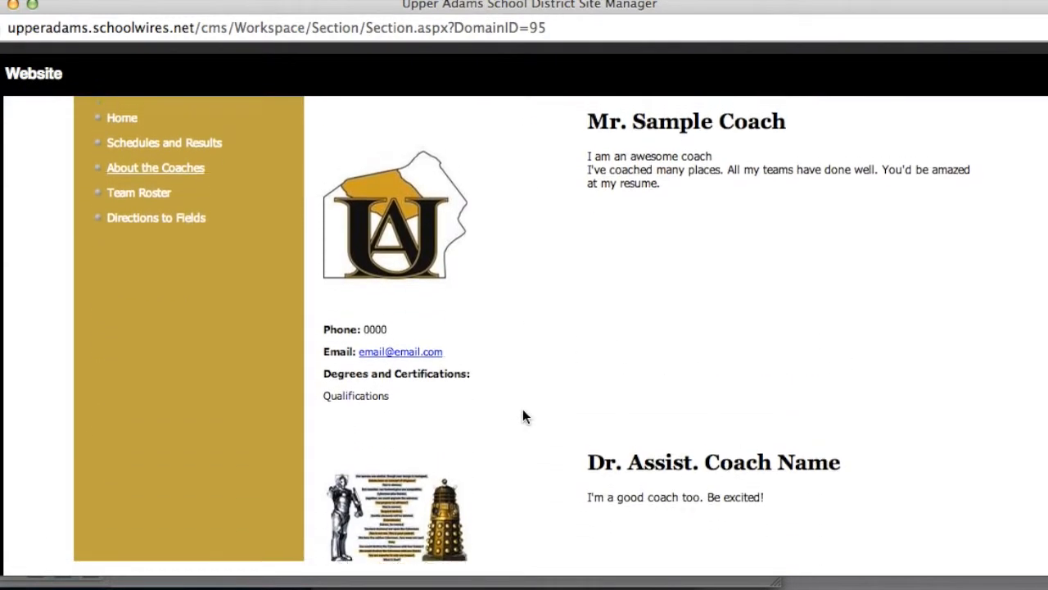
scroll(522, 417, up, 3)
scroll(600, 500, down, 2)
scroll(600, 500, down, 3)
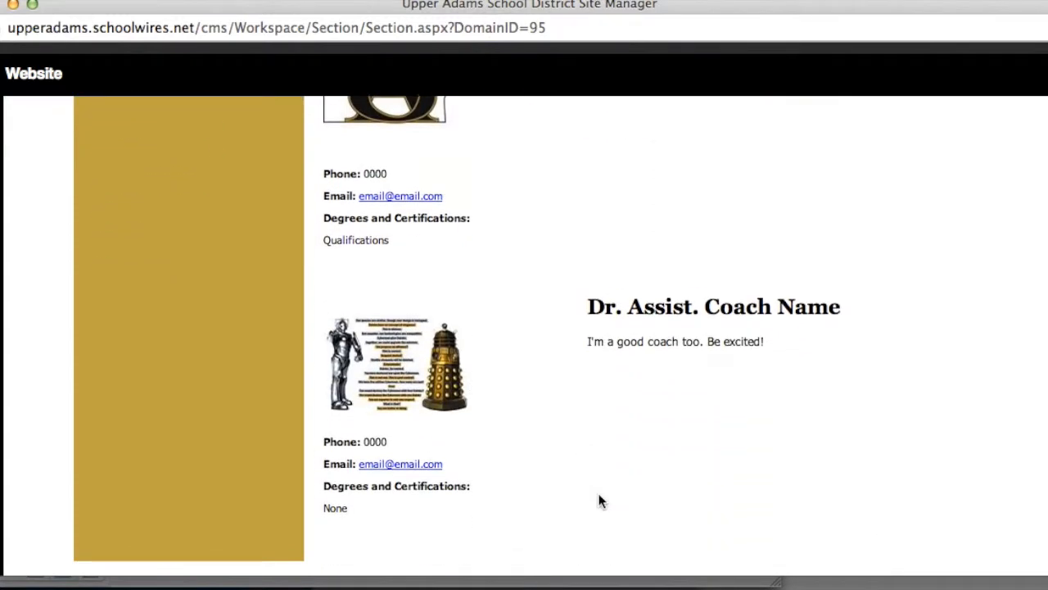
scroll(663, 480, up, 6)
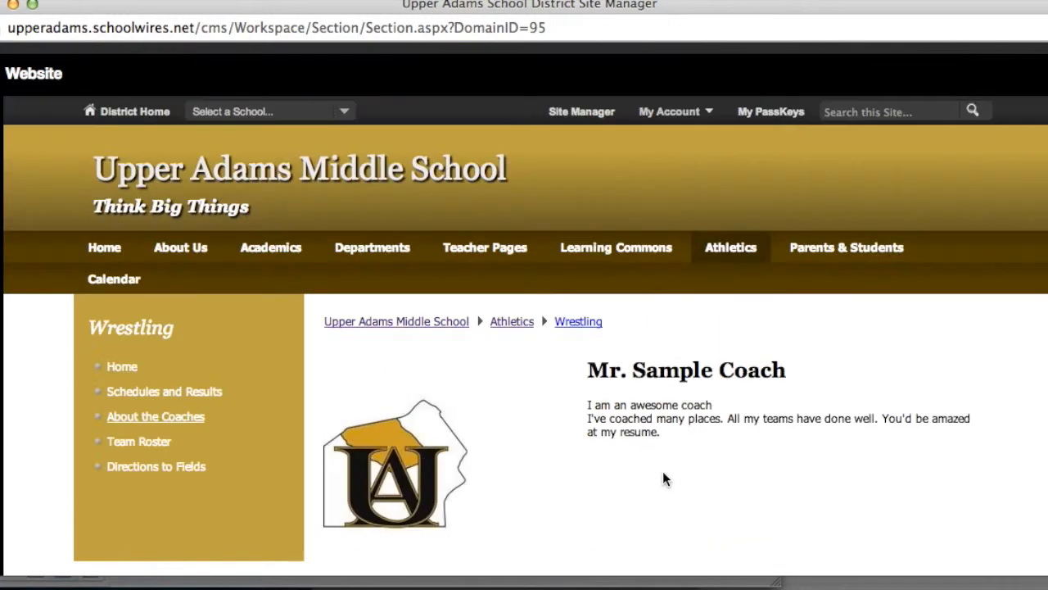
scroll(748, 414, down, 2)
scroll(791, 466, down, 1)
scroll(791, 466, up, 3)
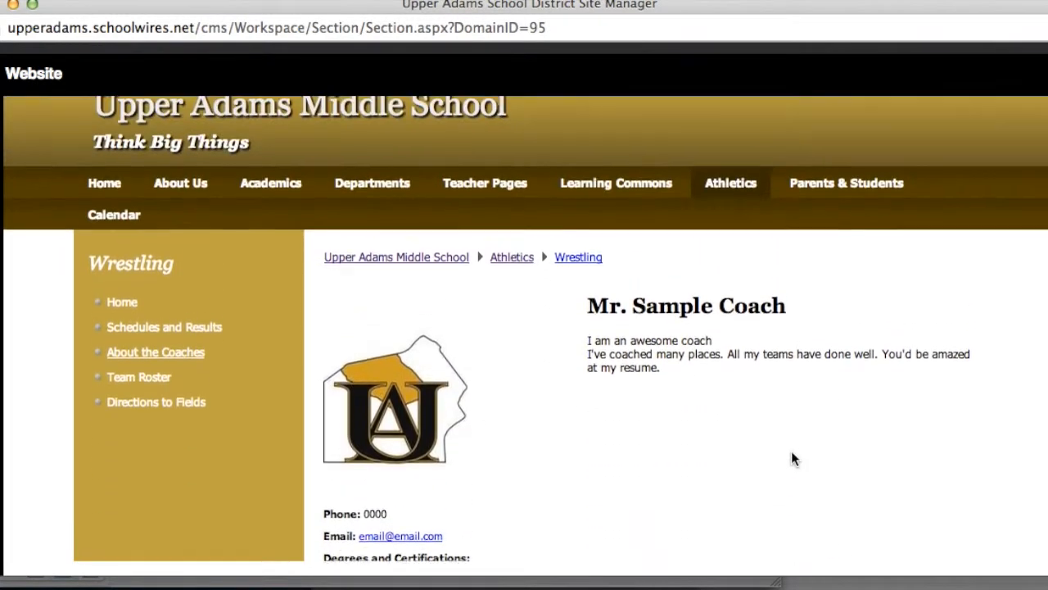
click(1047, 78)
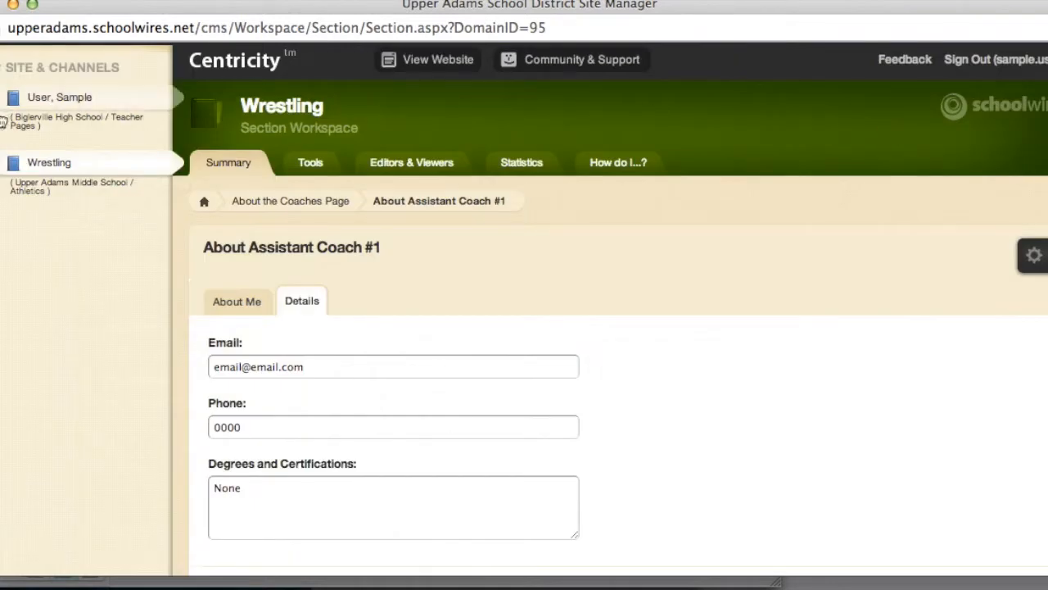
Create a new About Teacher page named Coach1 in the Wrestling section
click(279, 112)
scroll(511, 407, down, 3)
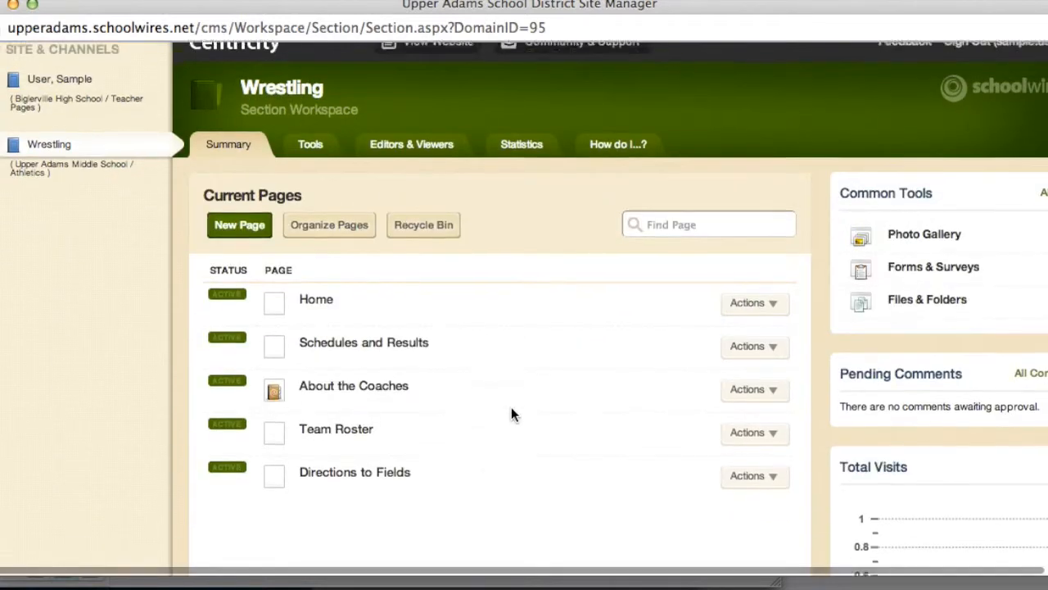
click(240, 147)
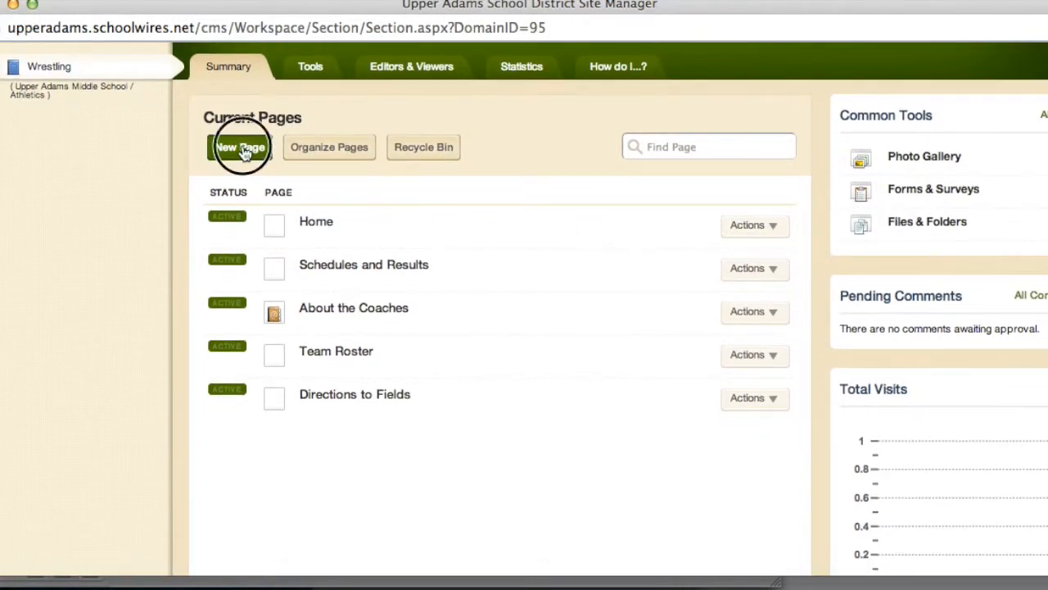
click(373, 182)
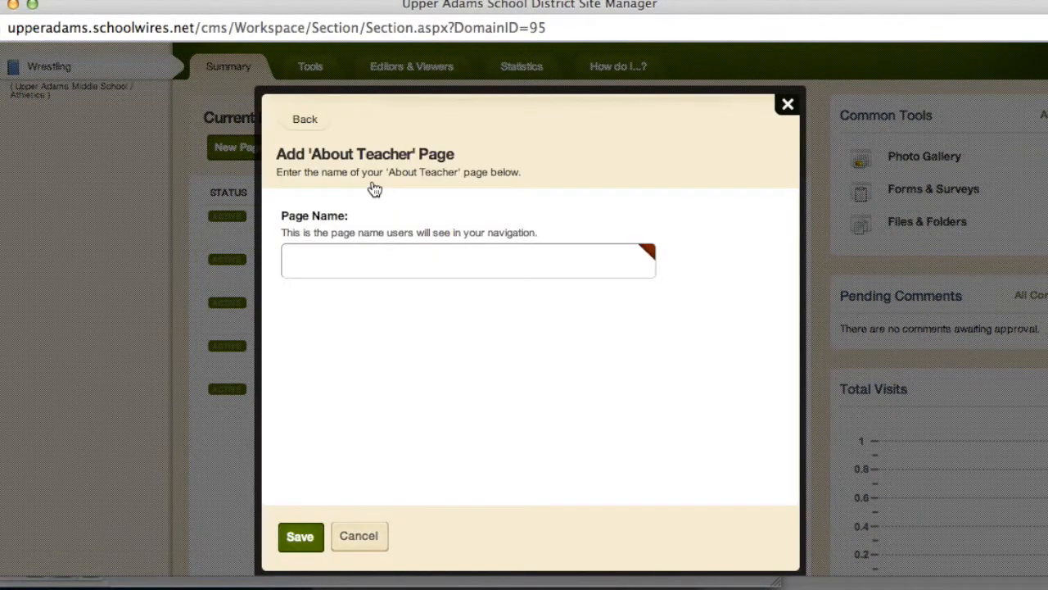
click(351, 259)
text(Coach1)
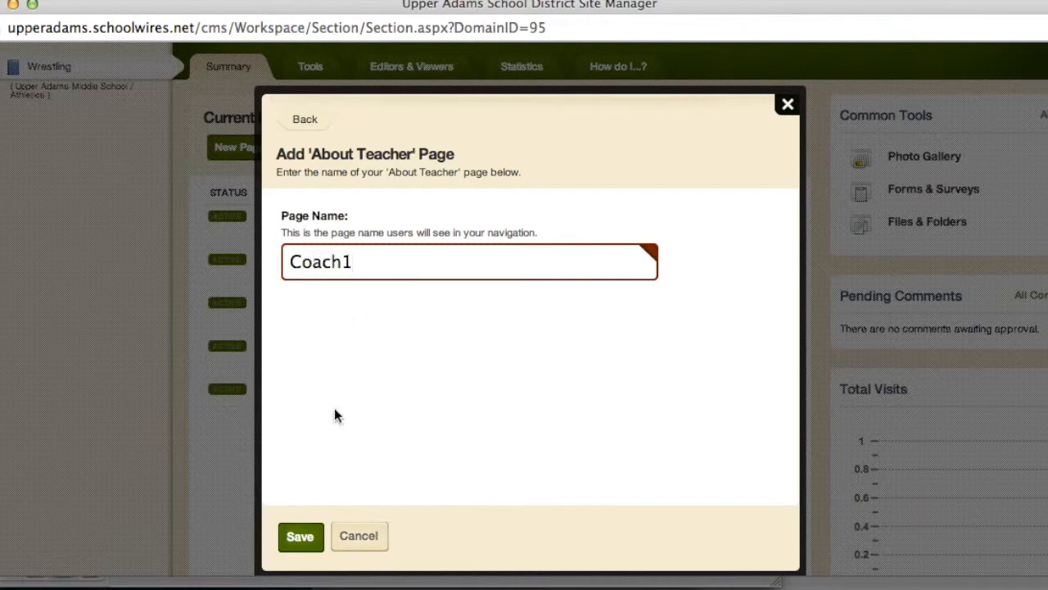
click(301, 537)
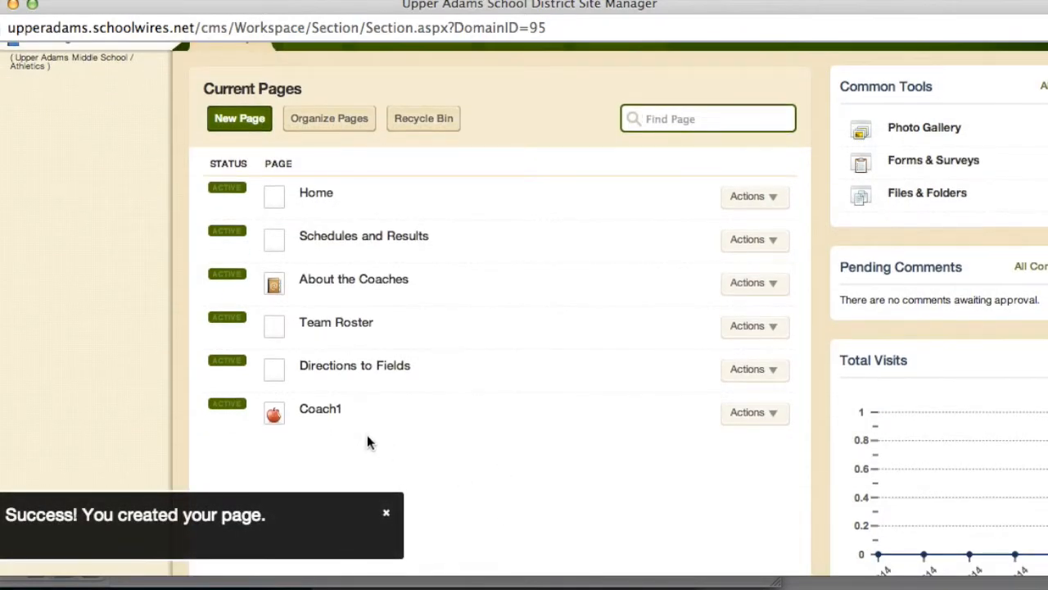
Look over Coach1's empty About Teacher form, then return to the section's page list
click(323, 410)
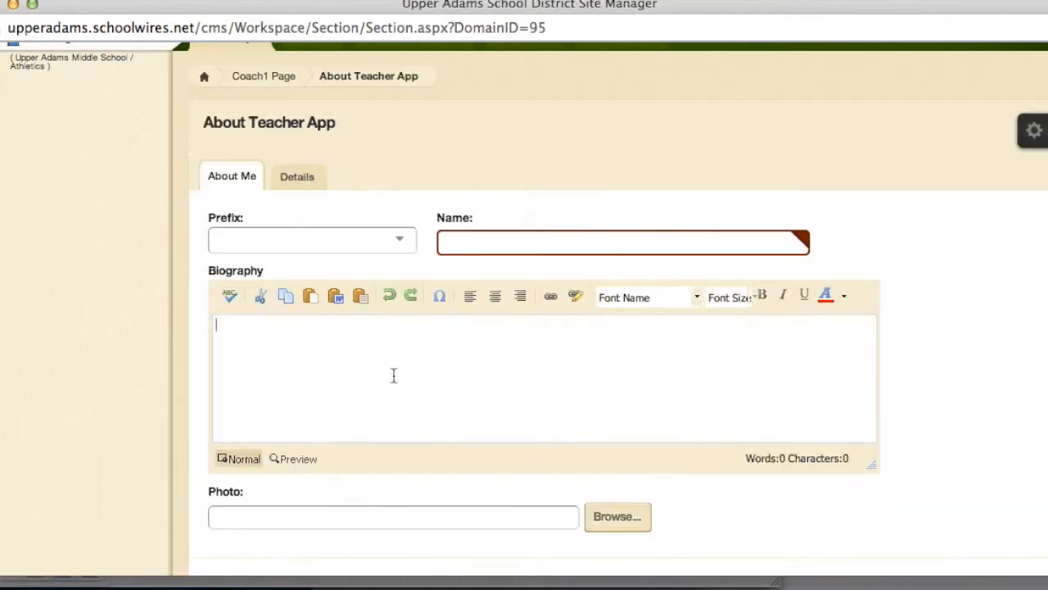
scroll(463, 391, down, 5)
scroll(462, 398, up, 5)
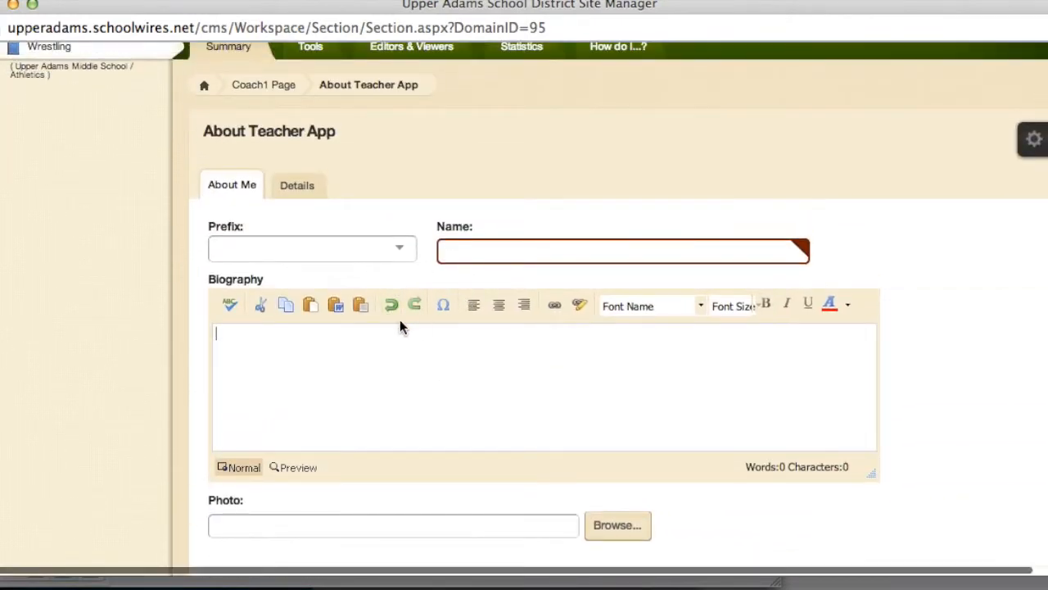
scroll(401, 327, up, 3)
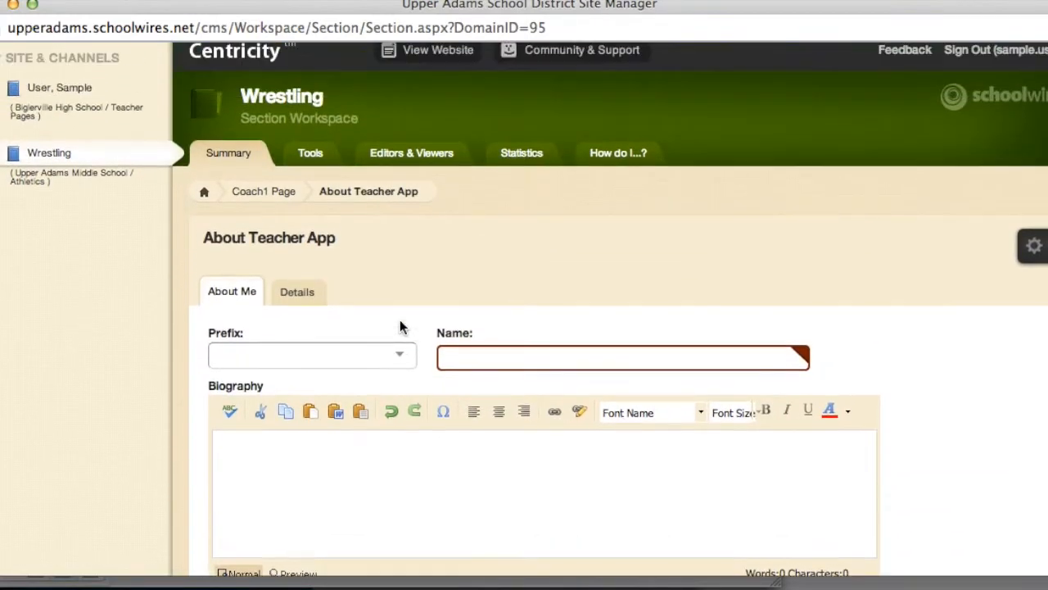
click(281, 109)
scroll(415, 426, down, 3)
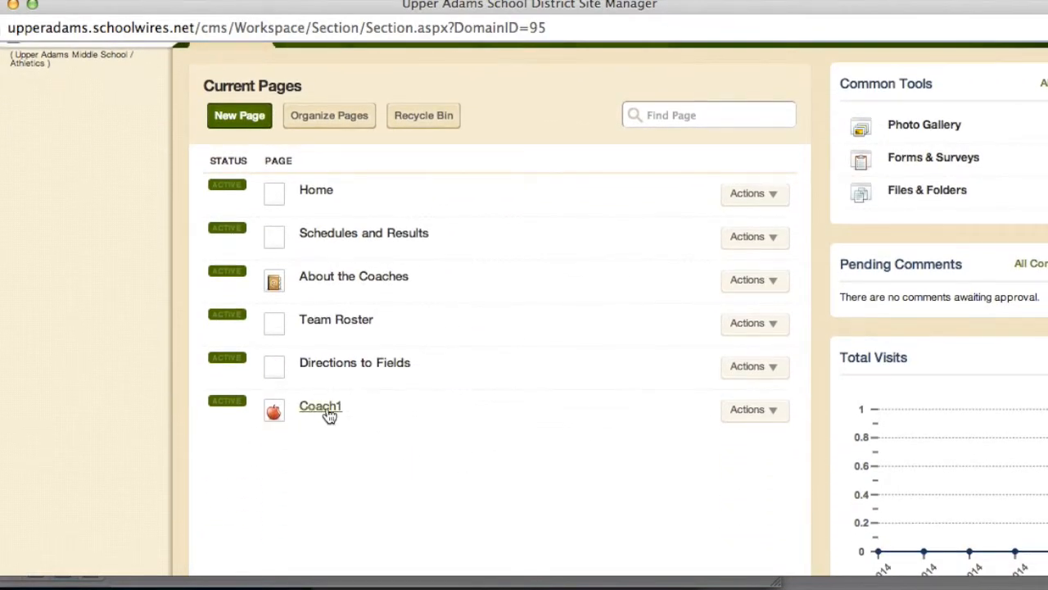
Add an About Teacher page named Coach2, then bring up the Organize Pages view
click(237, 119)
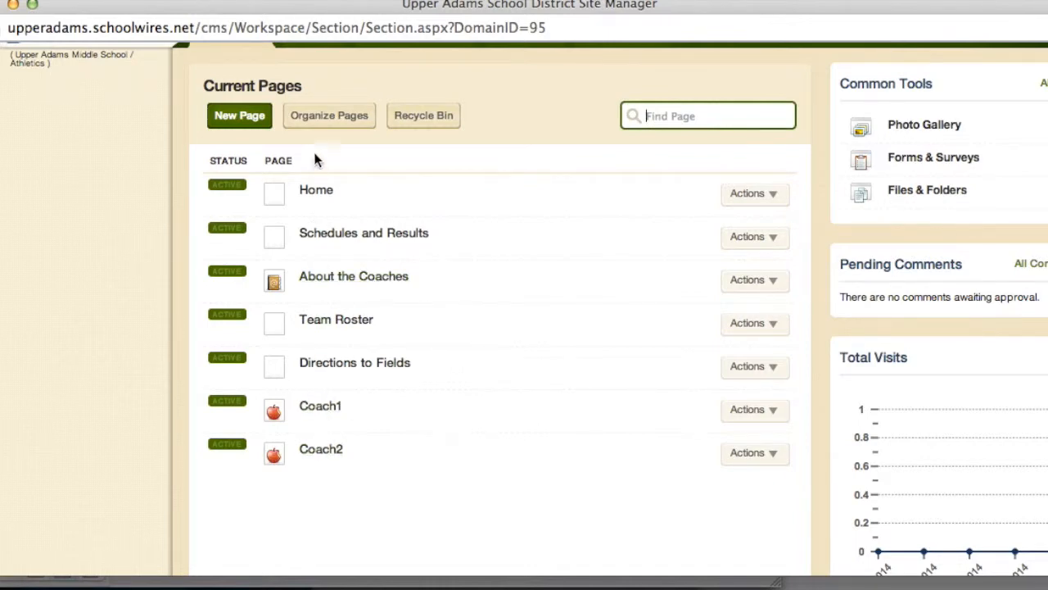
click(331, 118)
Indent Coach1, then Coach2, under About the Coaches, save the order, and preview the Wrestling site
scroll(423, 421, down, 1)
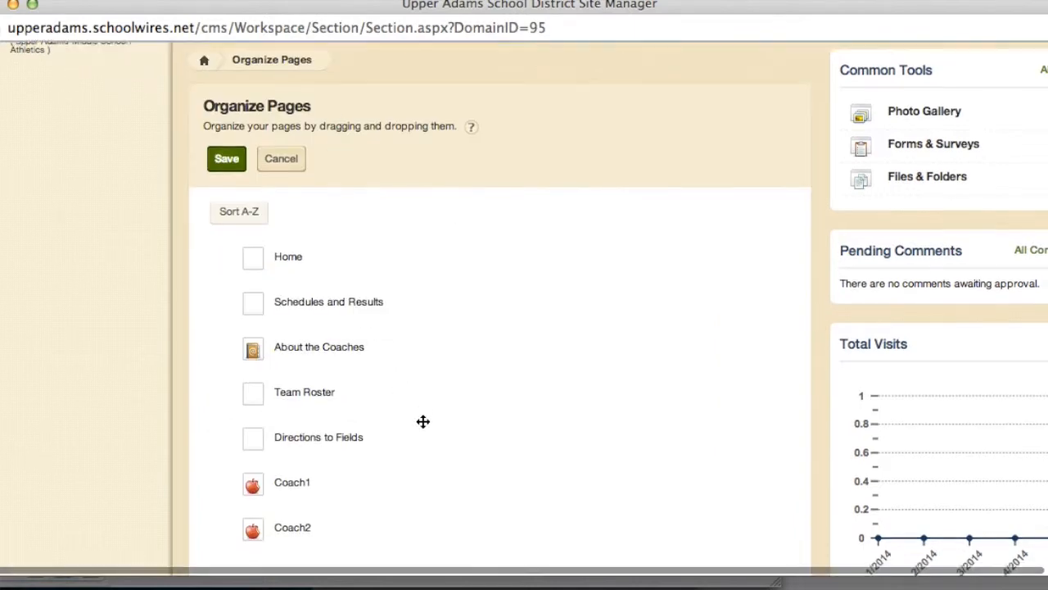
scroll(422, 421, down, 2)
click(253, 409)
drag(252, 409, 270, 295)
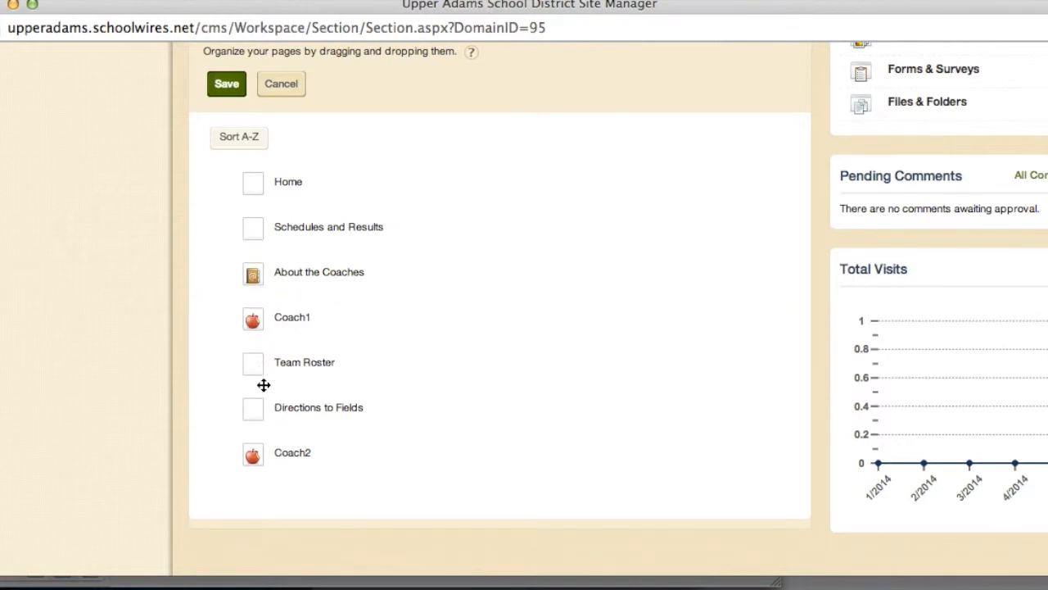
click(254, 319)
drag(254, 319, 253, 273)
drag(255, 457, 261, 283)
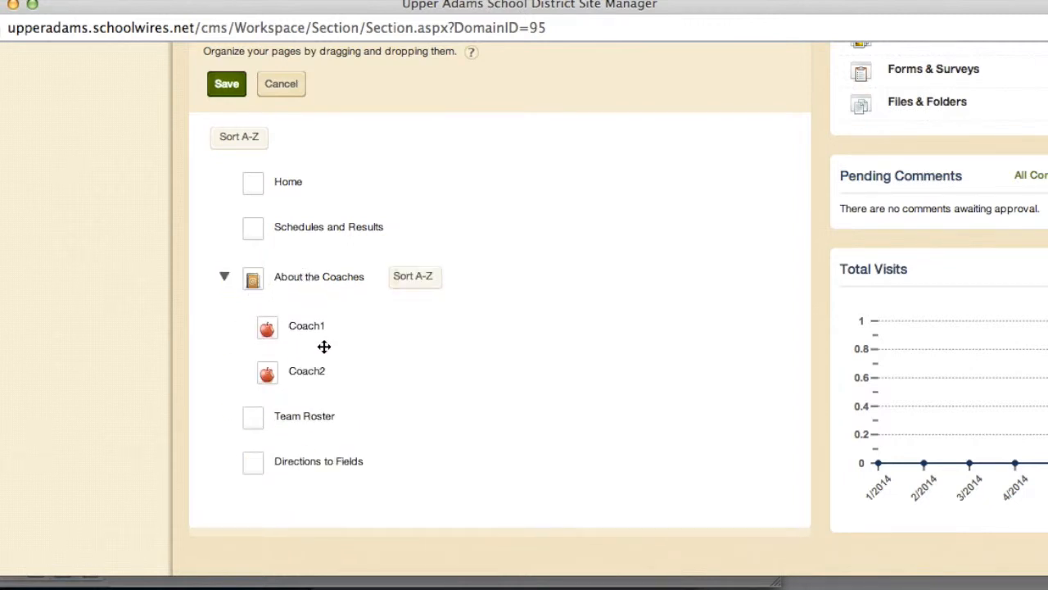
click(227, 85)
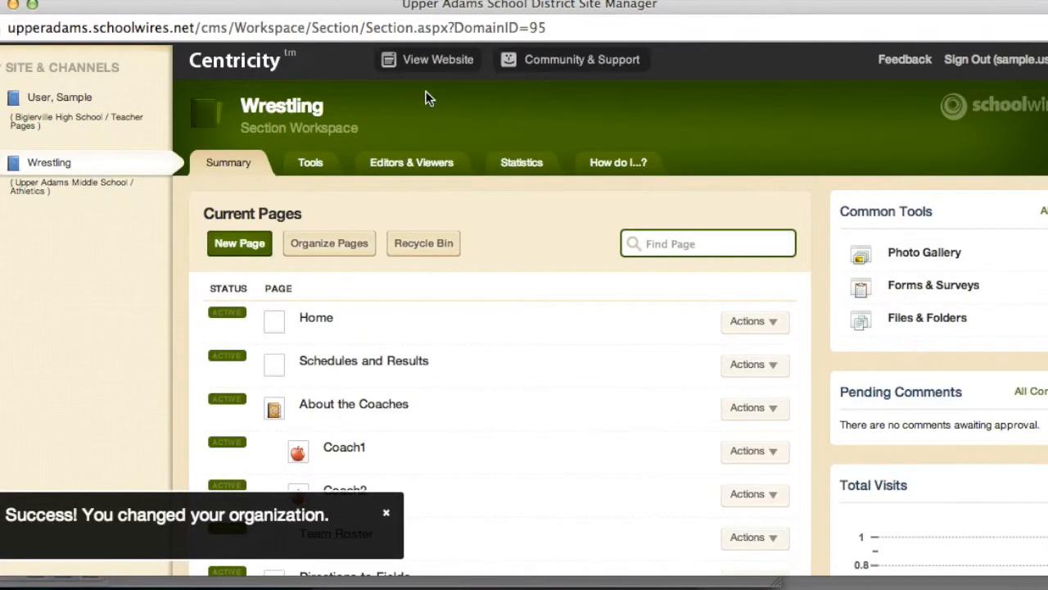
click(433, 58)
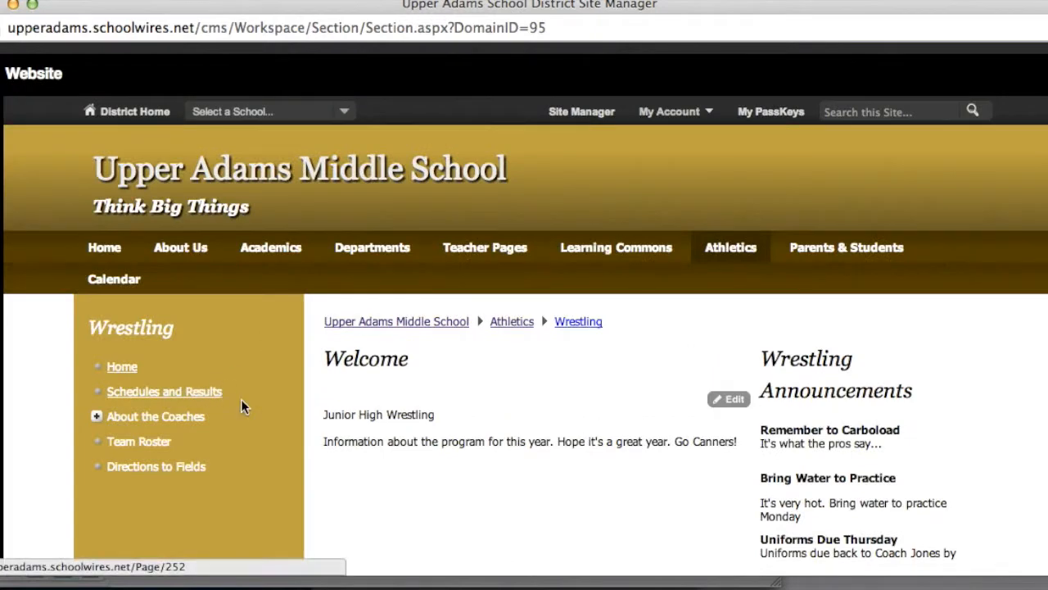
scroll(318, 361, down, 5)
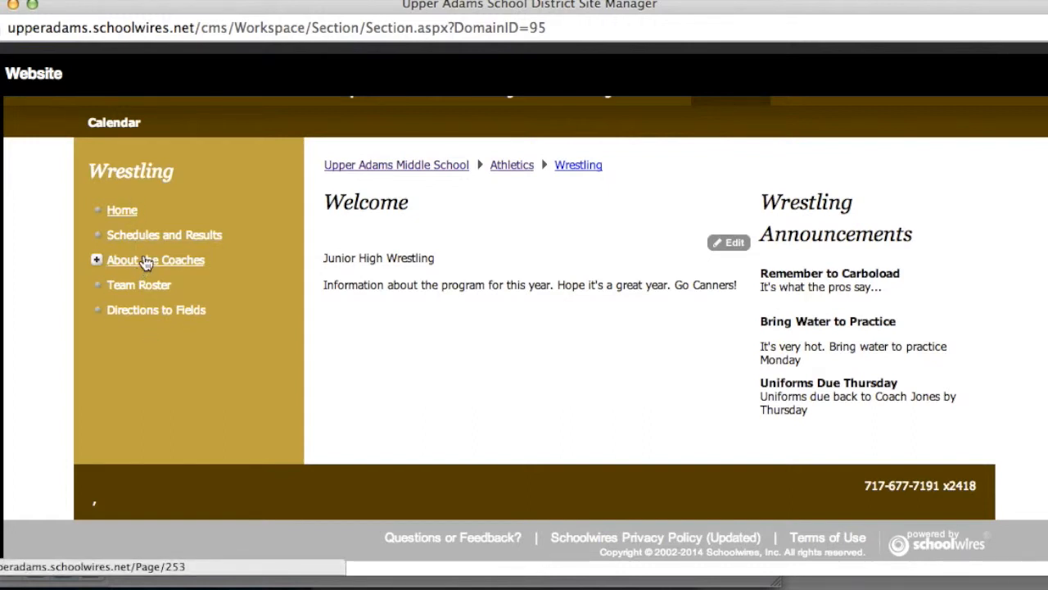
click(97, 259)
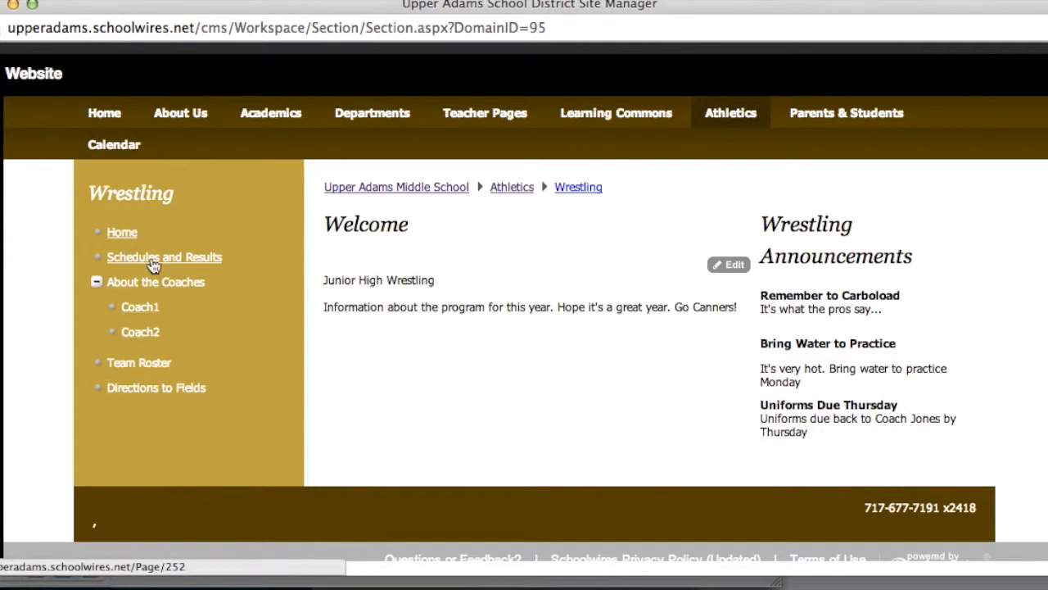
click(1044, 74)
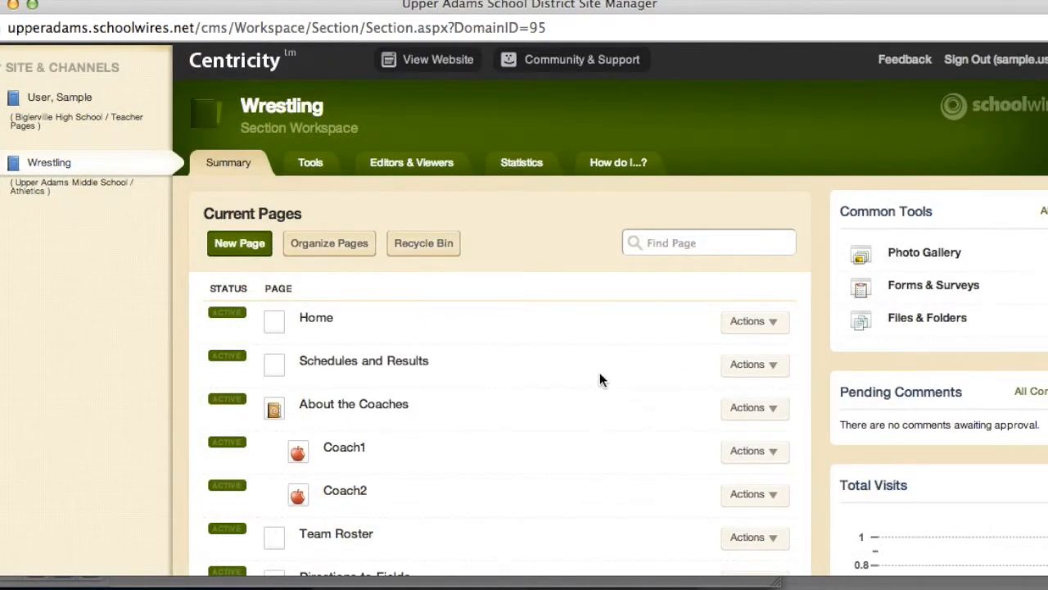
scroll(601, 379, down, 3)
scroll(600, 379, up, 2)
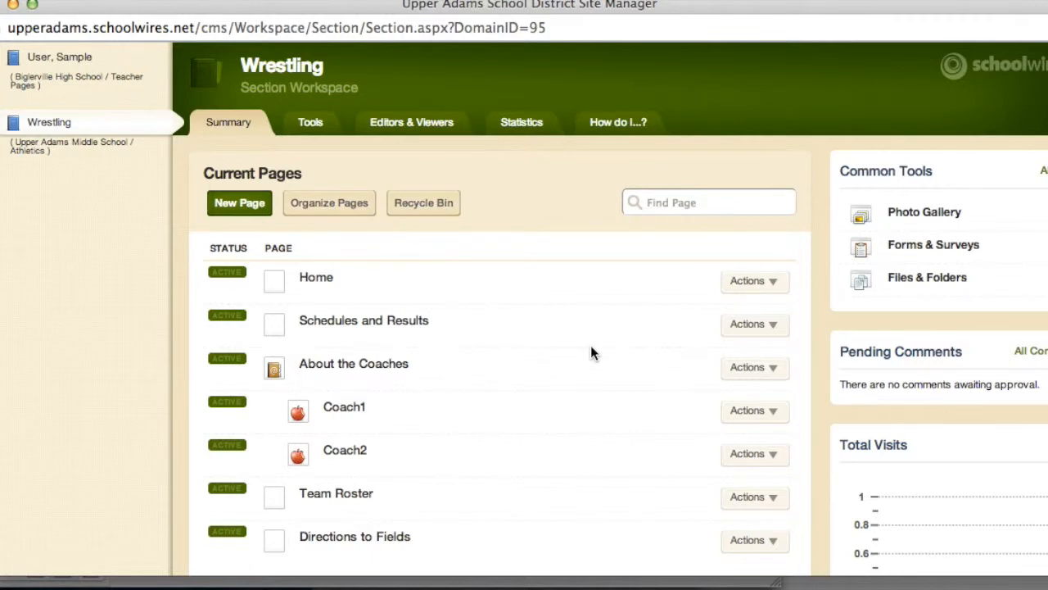
scroll(593, 352, up, 2)
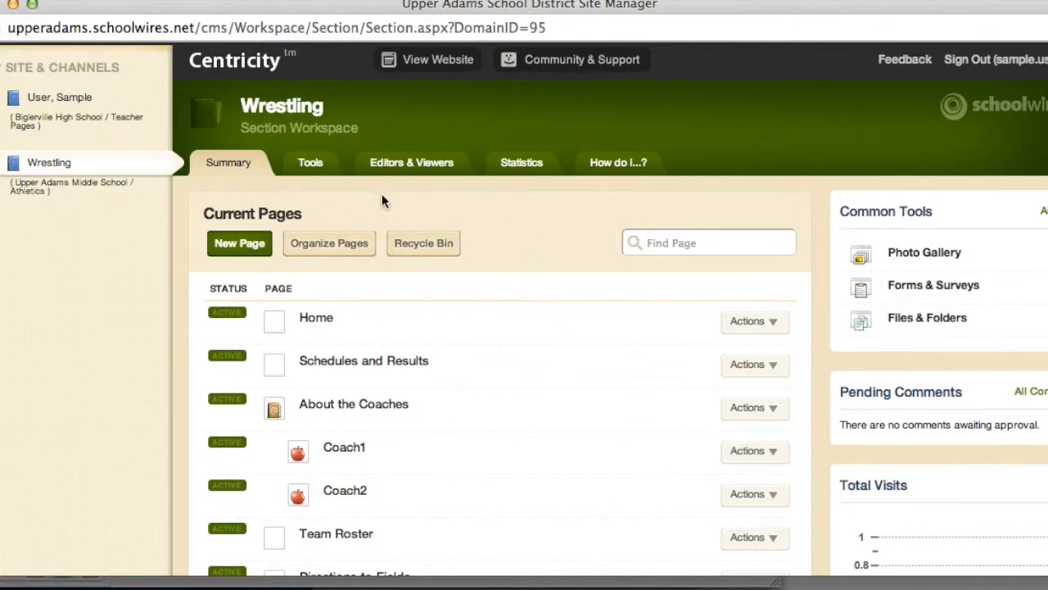
On the Editors & Viewers tab, search for the user by name and add them as a Wrestling Section Editor
click(414, 164)
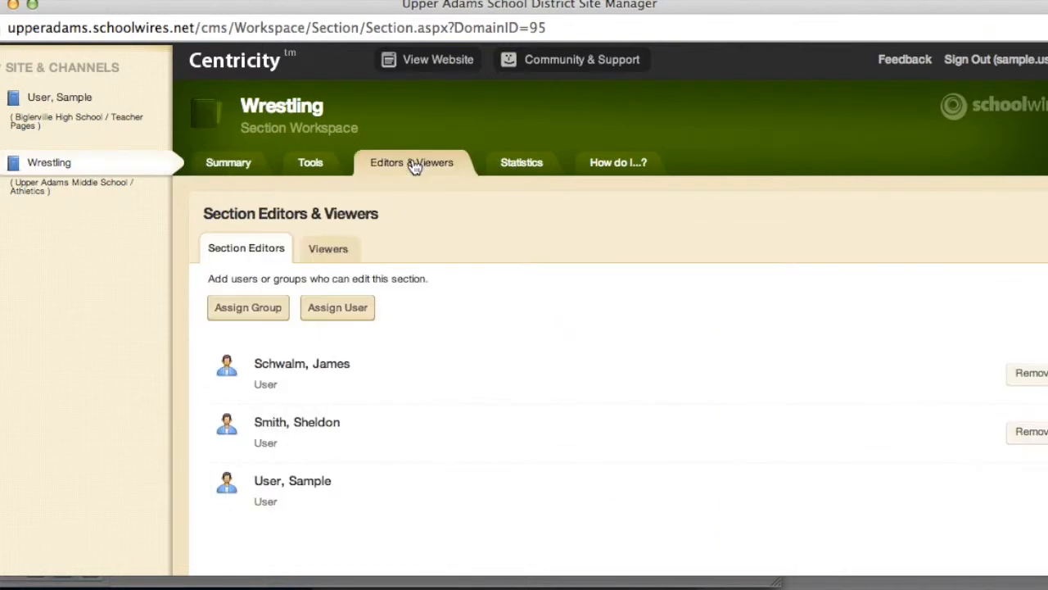
scroll(484, 358, down, 3)
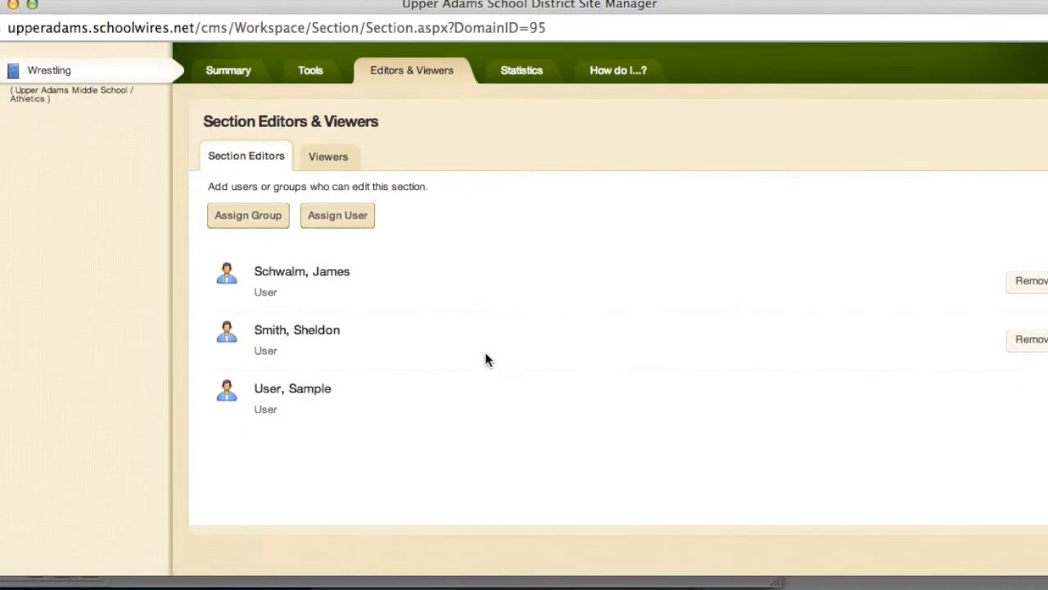
click(362, 218)
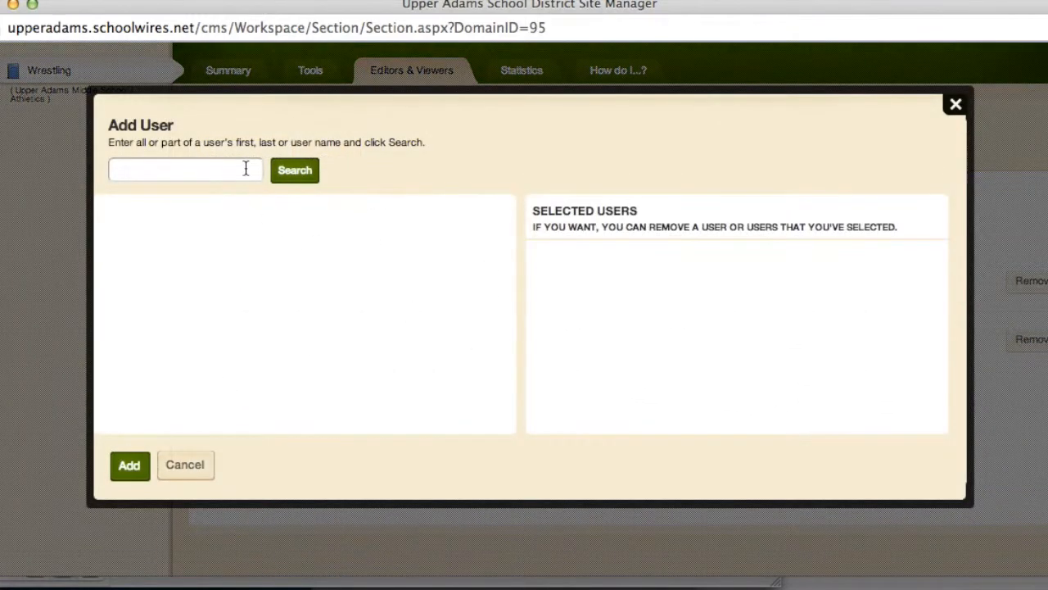
click(246, 168)
text(ramsey)
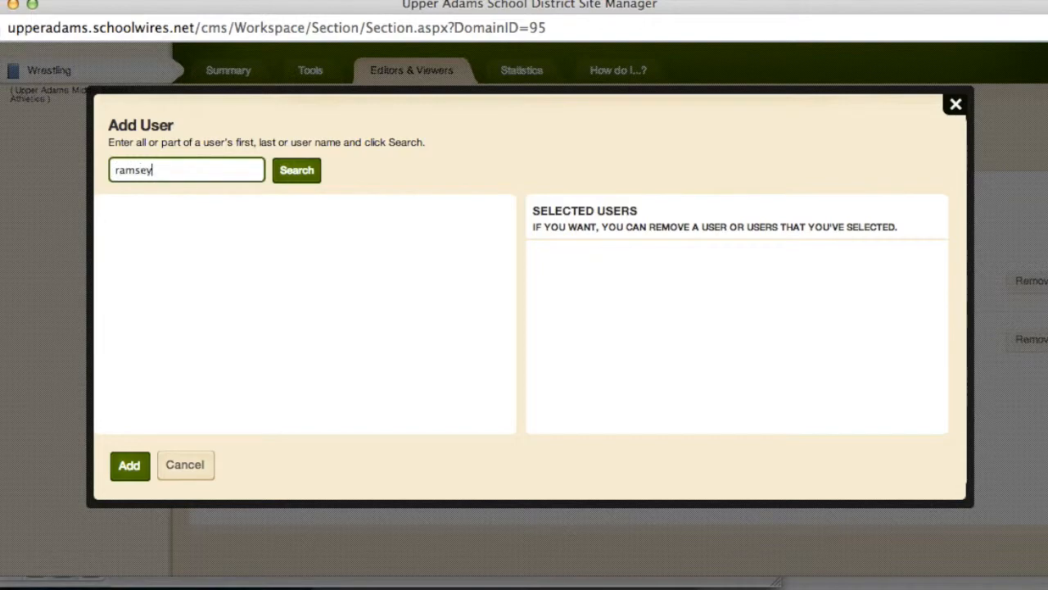
click(305, 176)
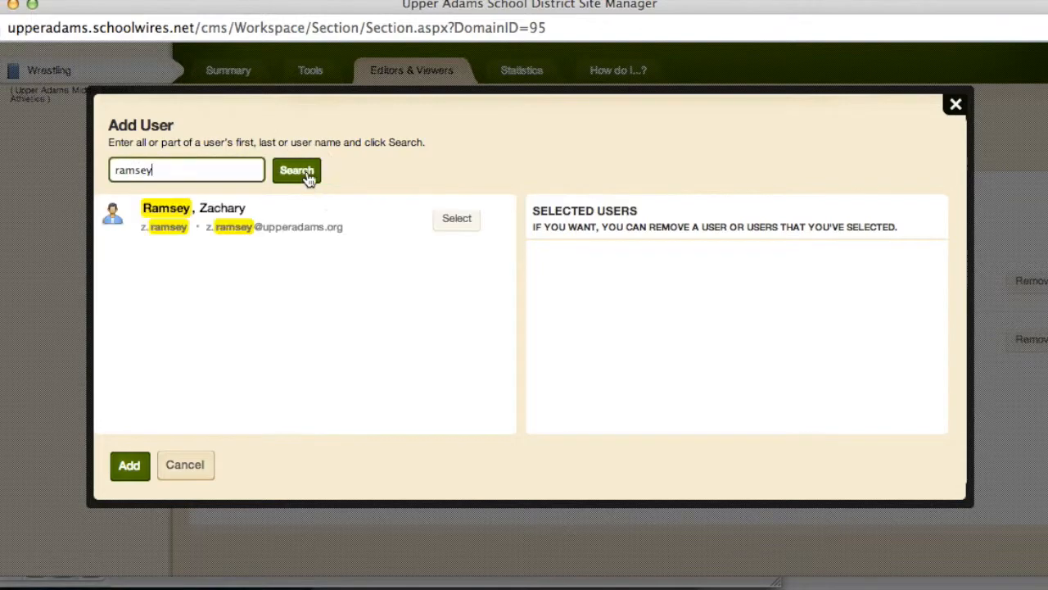
click(456, 220)
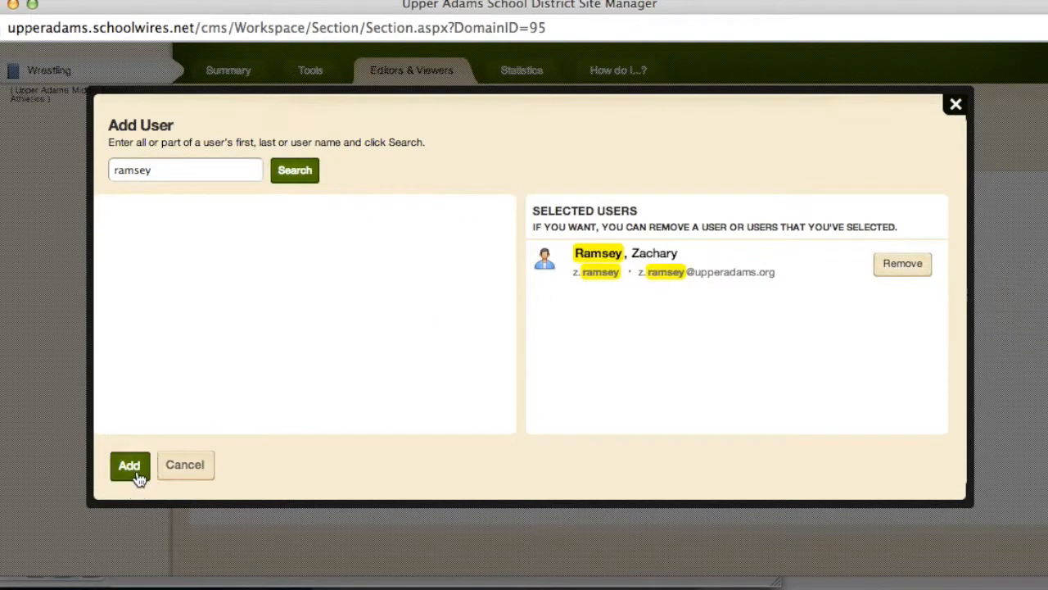
click(136, 475)
scroll(571, 497, down, 1)
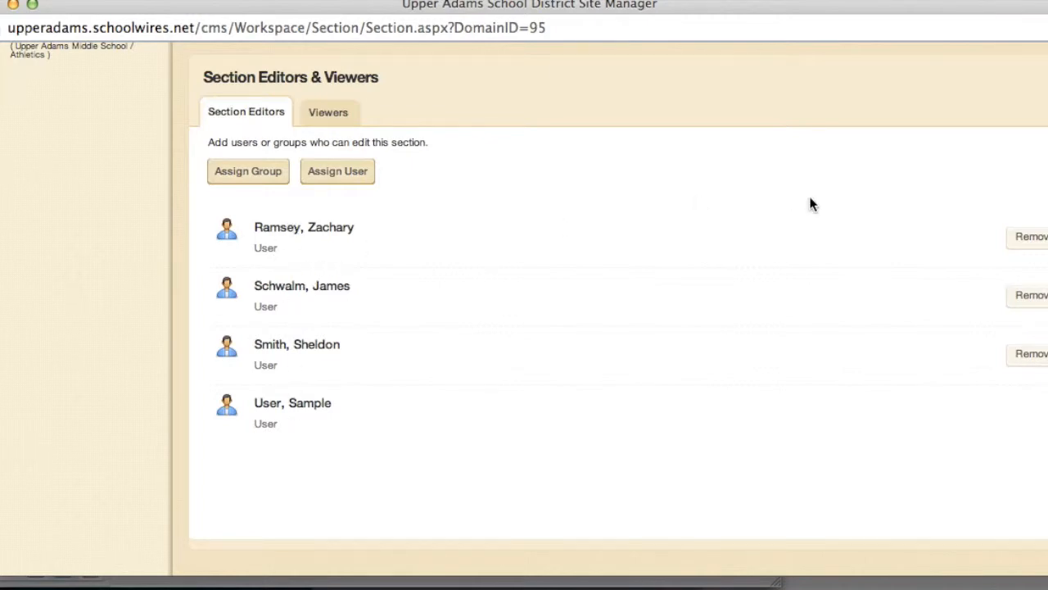
Remove the newly added user from the Wrestling Section Editors, leaving the original three
click(1037, 236)
click(638, 271)
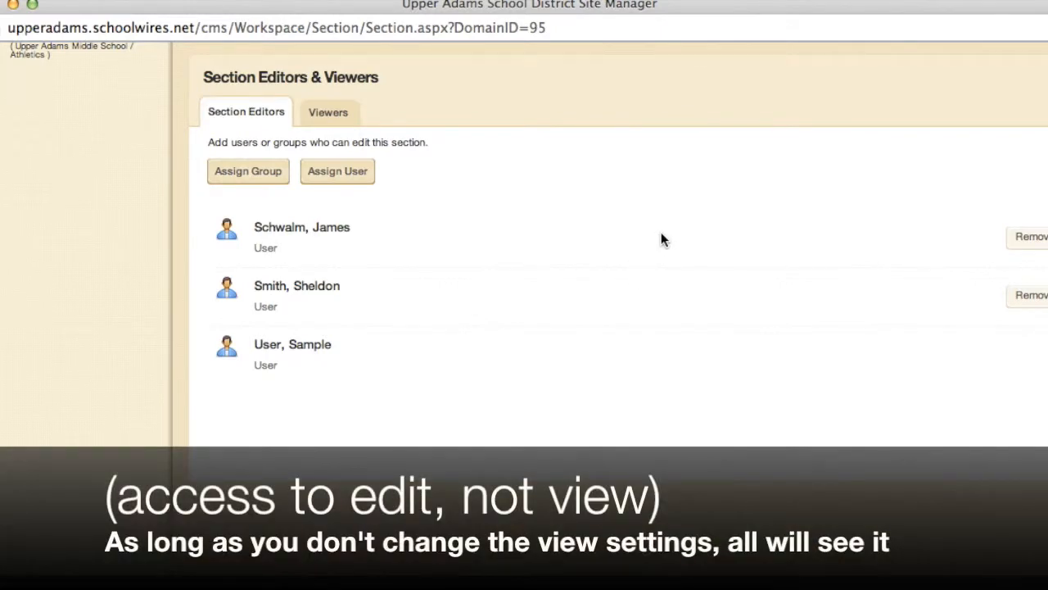
scroll(663, 229, up, 4)
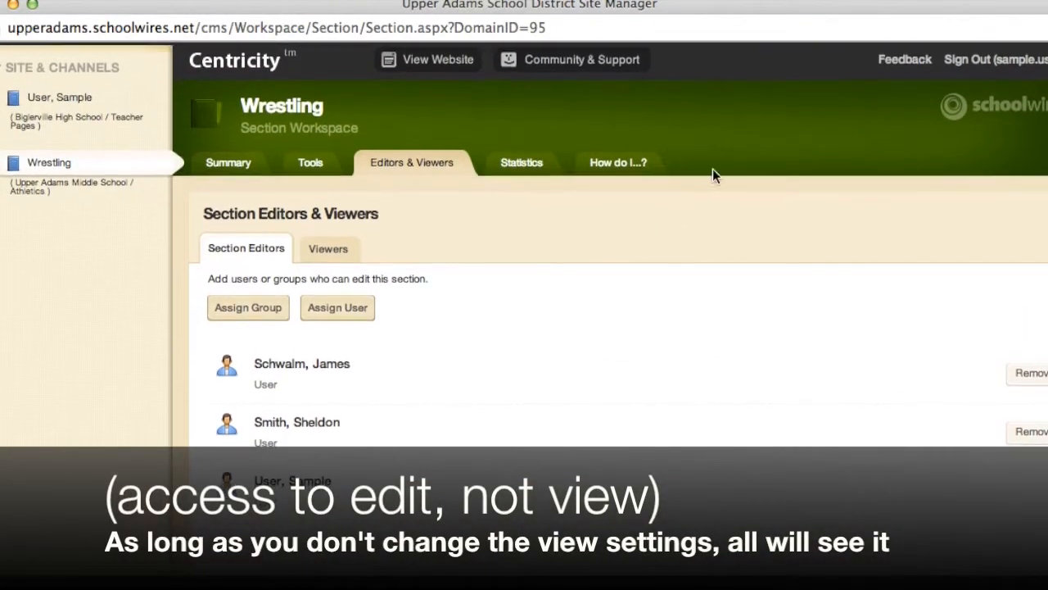